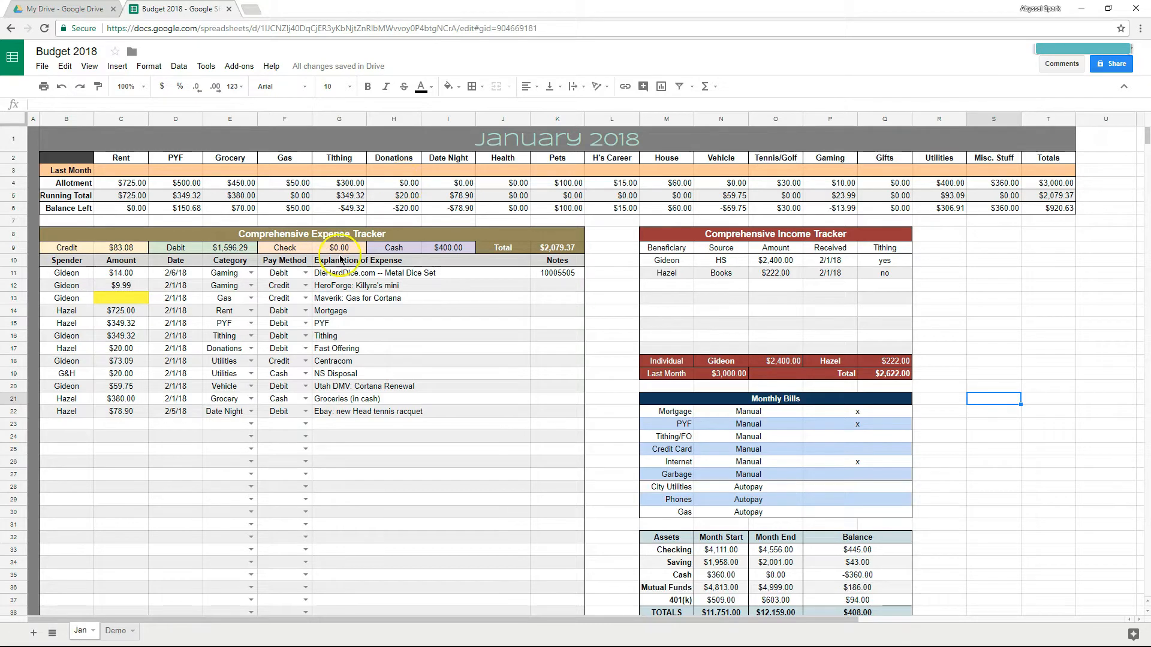
Step: Examine the Jan budget sheet and the color-coded Demo sheet, ending on the Jan sheet
scroll(737, 441, "down", 3)
scroll(732, 454, "up", 3)
left_click(114, 630)
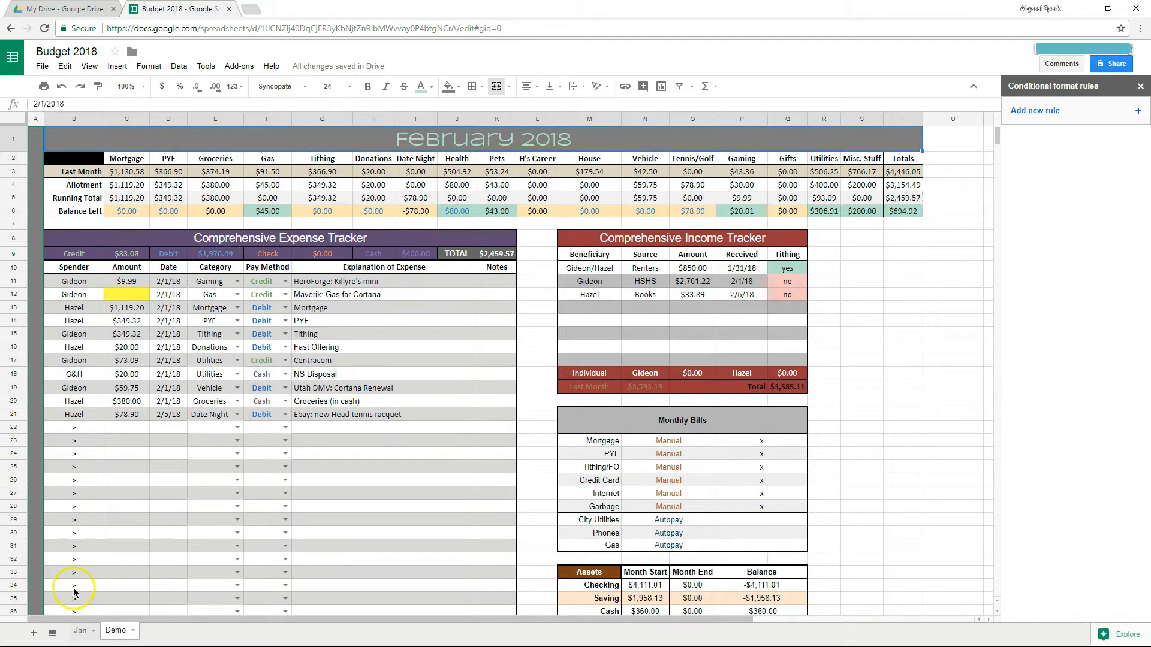
left_click(82, 631)
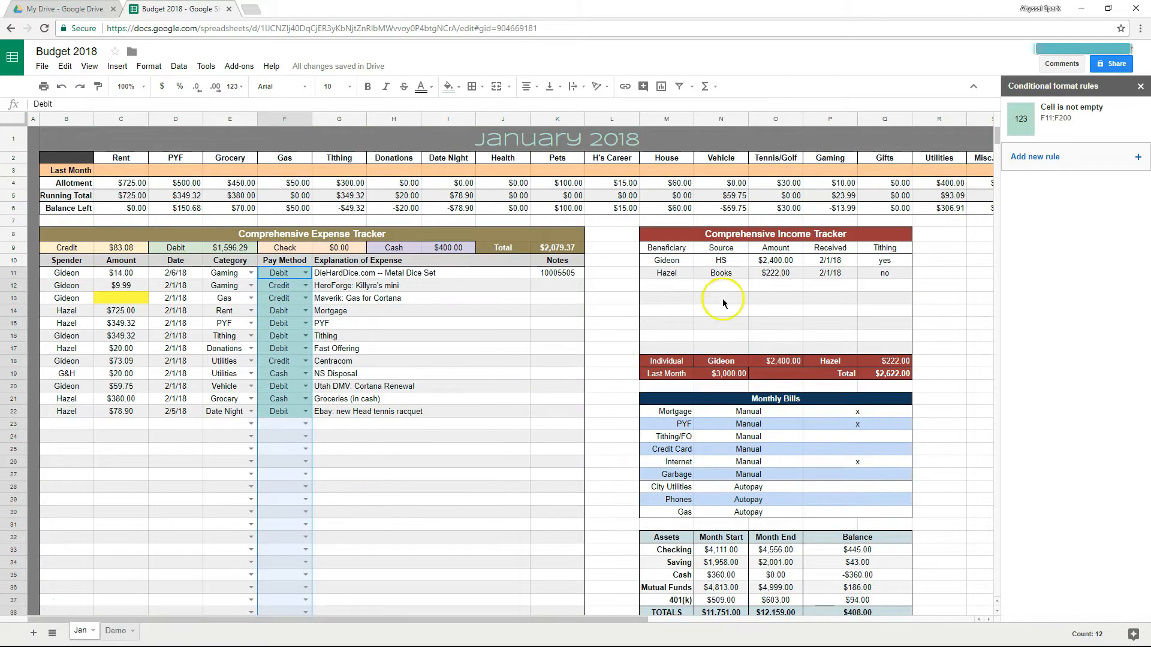
Step: Change the conditional format rule for F11:F200 to apply when the text is exactly "Debit"
left_click(1058, 114)
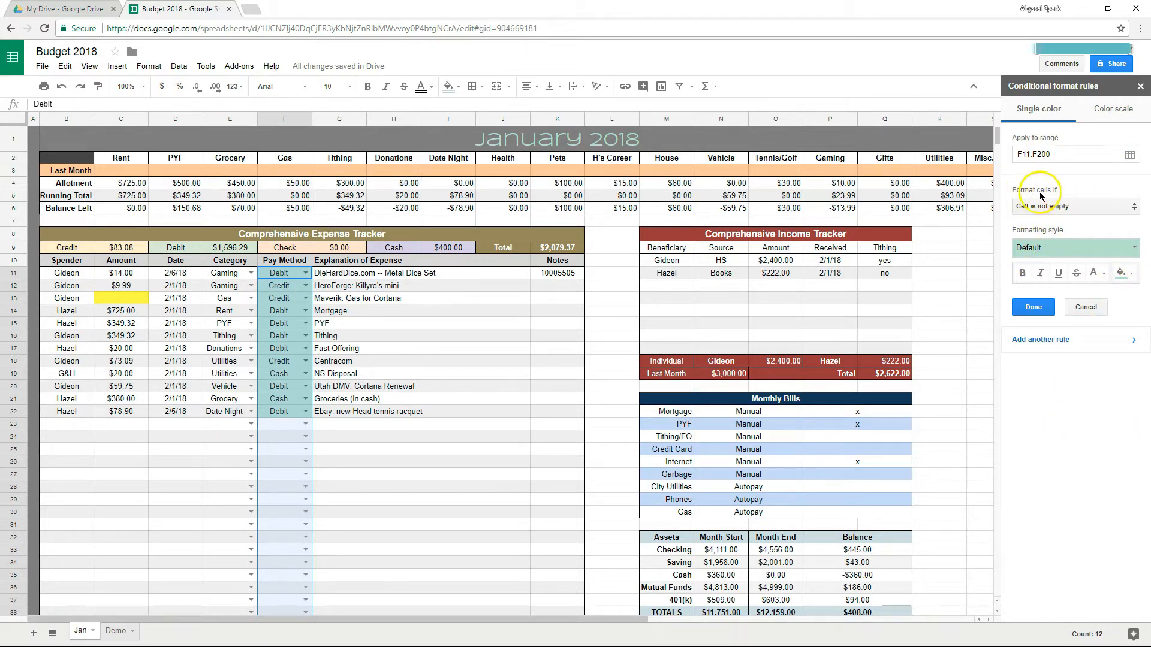
left_click(1135, 207)
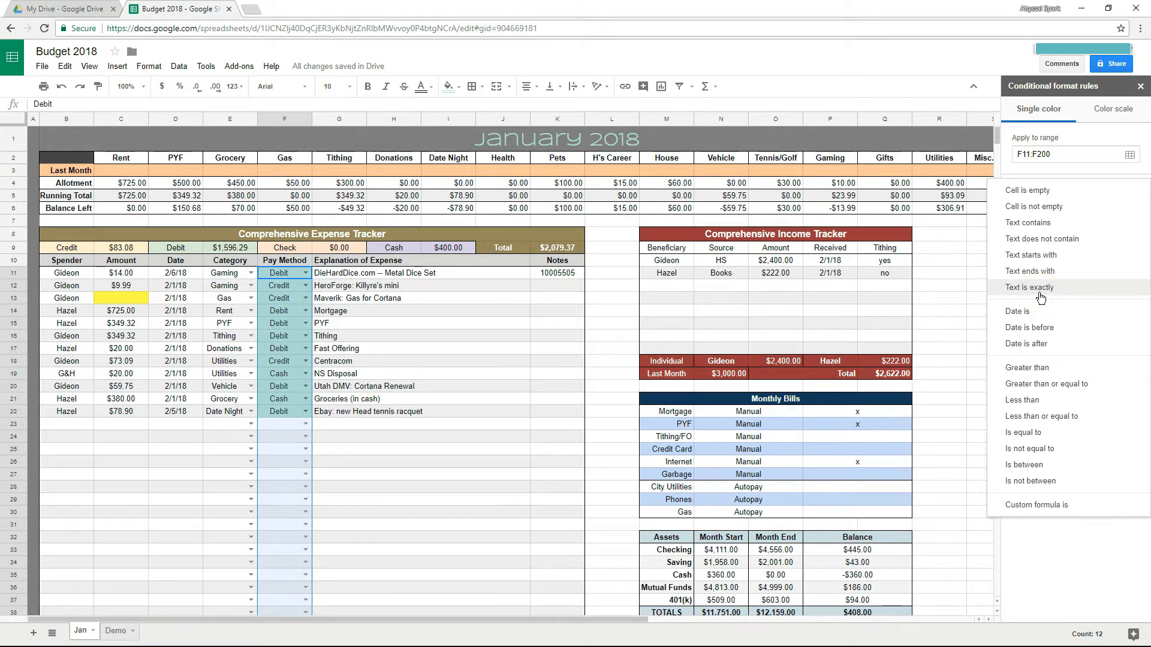
left_click(1039, 294)
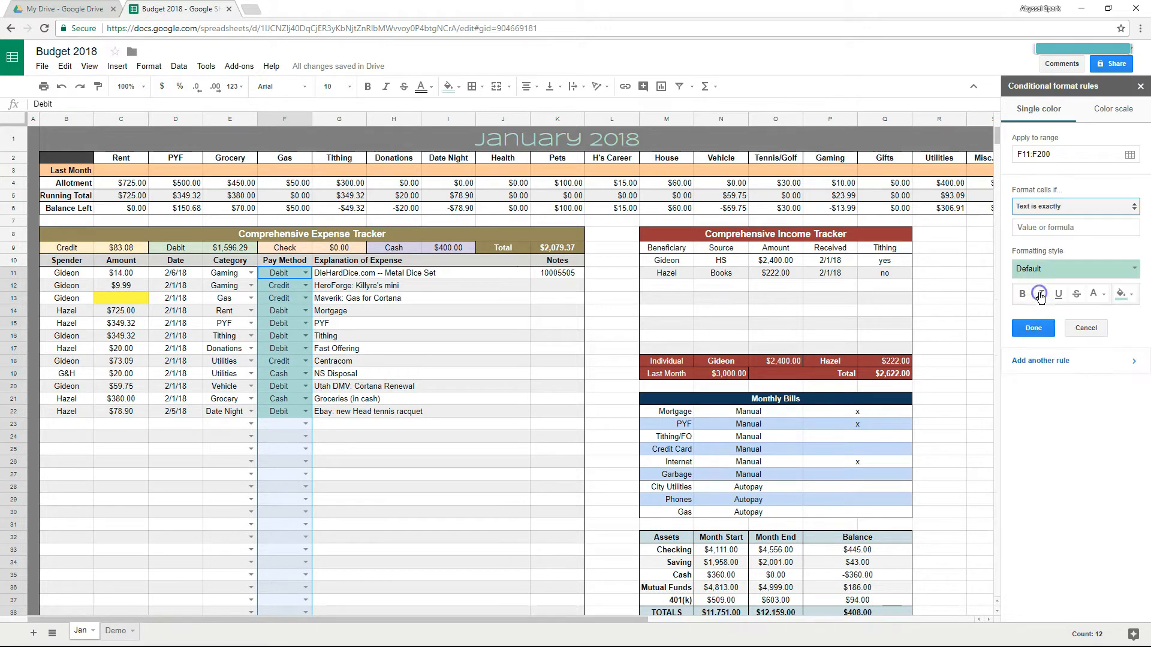
left_click(1042, 227)
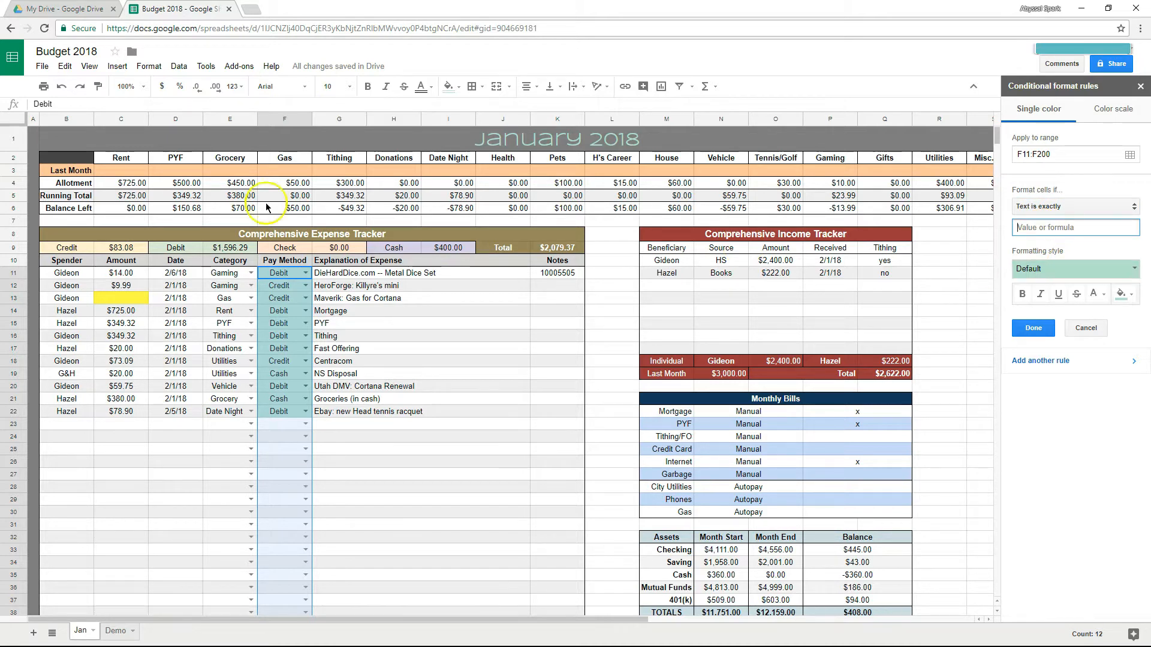
left_click(1028, 207)
type("Debit")
left_click(1035, 231)
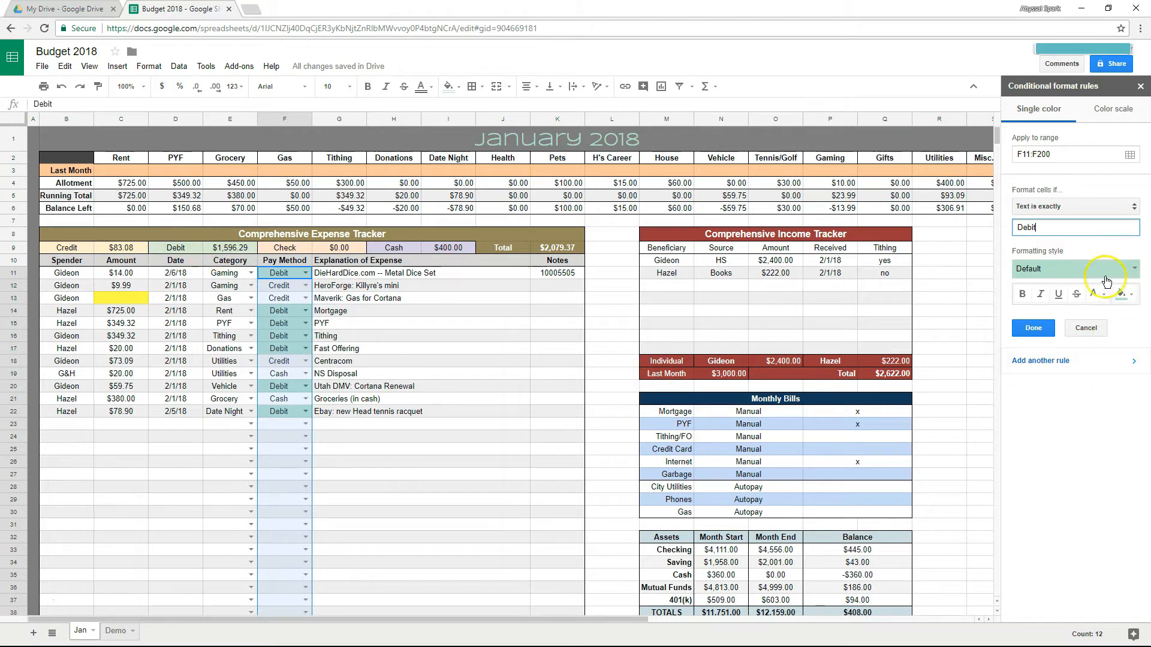
Step: Remove the fill color from the Debit rule's formatting style
left_click(1131, 296)
left_click(1104, 296)
left_click(1063, 317)
left_click(1120, 298)
left_click(1086, 316)
Step: Try light green 3 as the Debit rule's text color and undo the change
left_click(1105, 297)
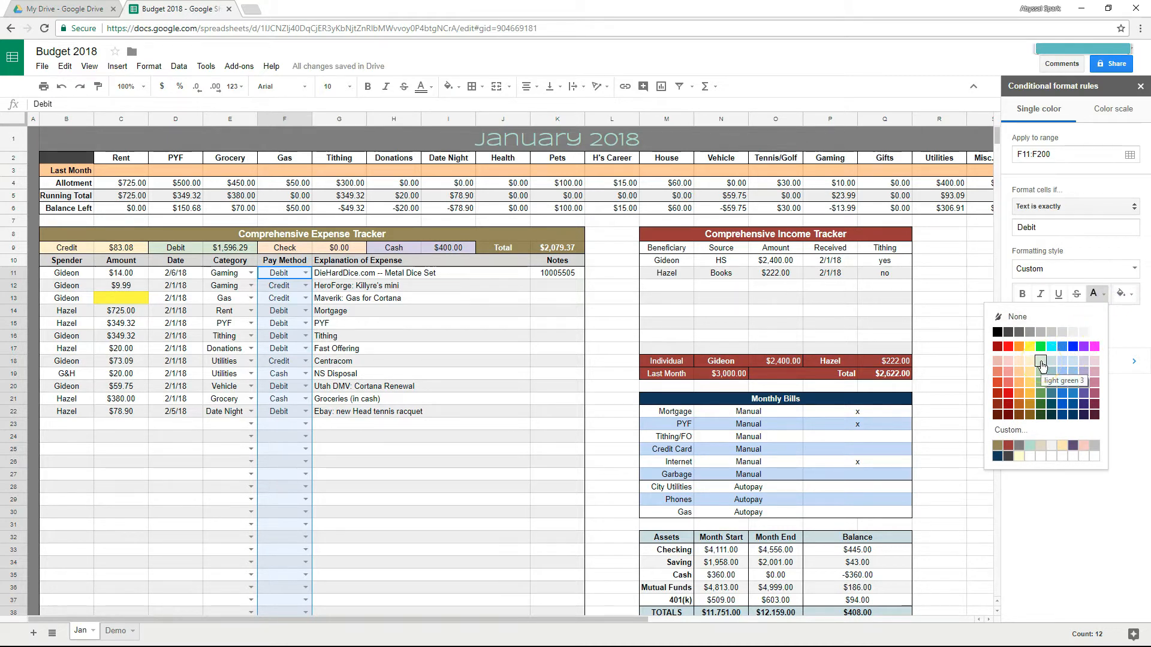
left_click(1040, 363)
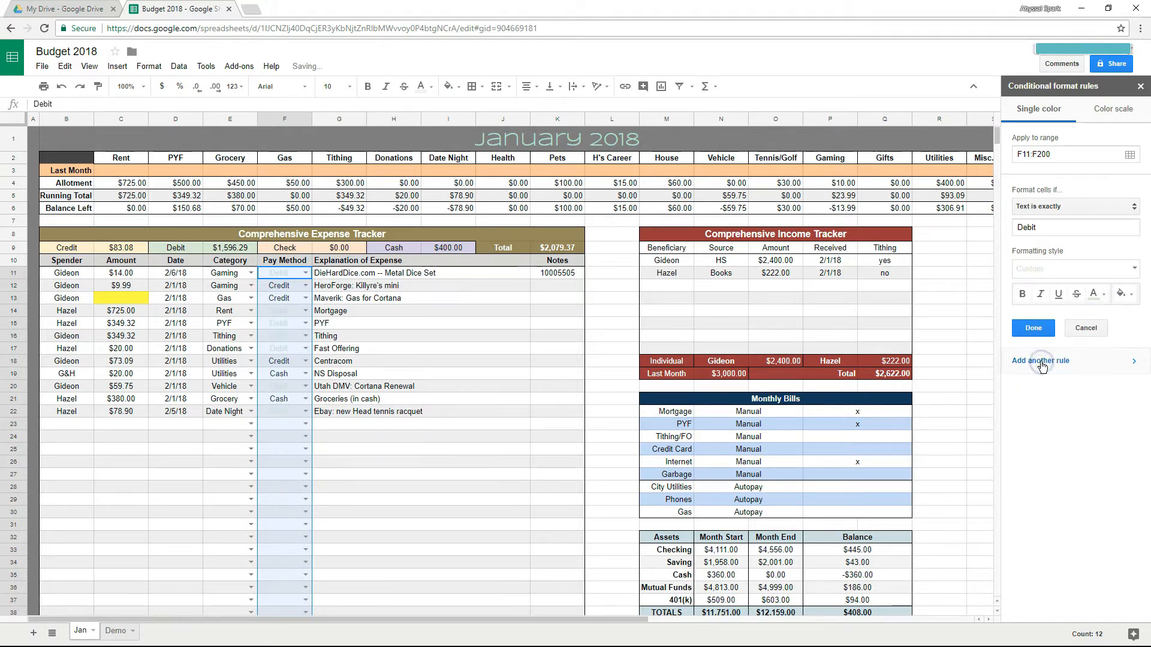
left_click(473, 390)
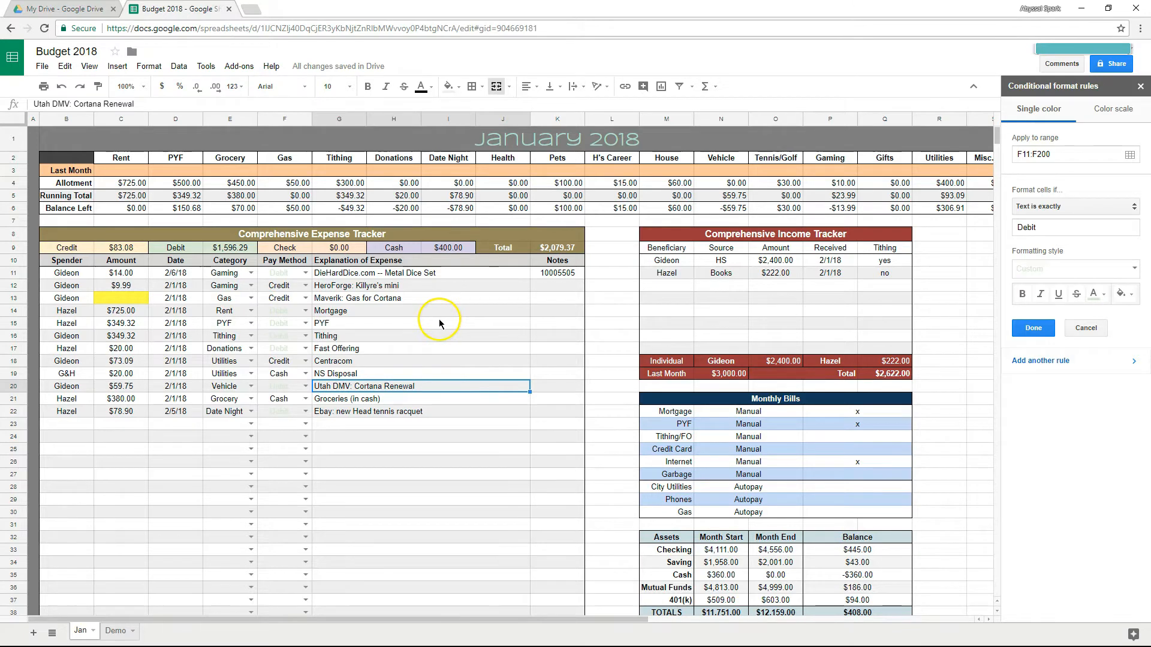
key("ctrl+z")
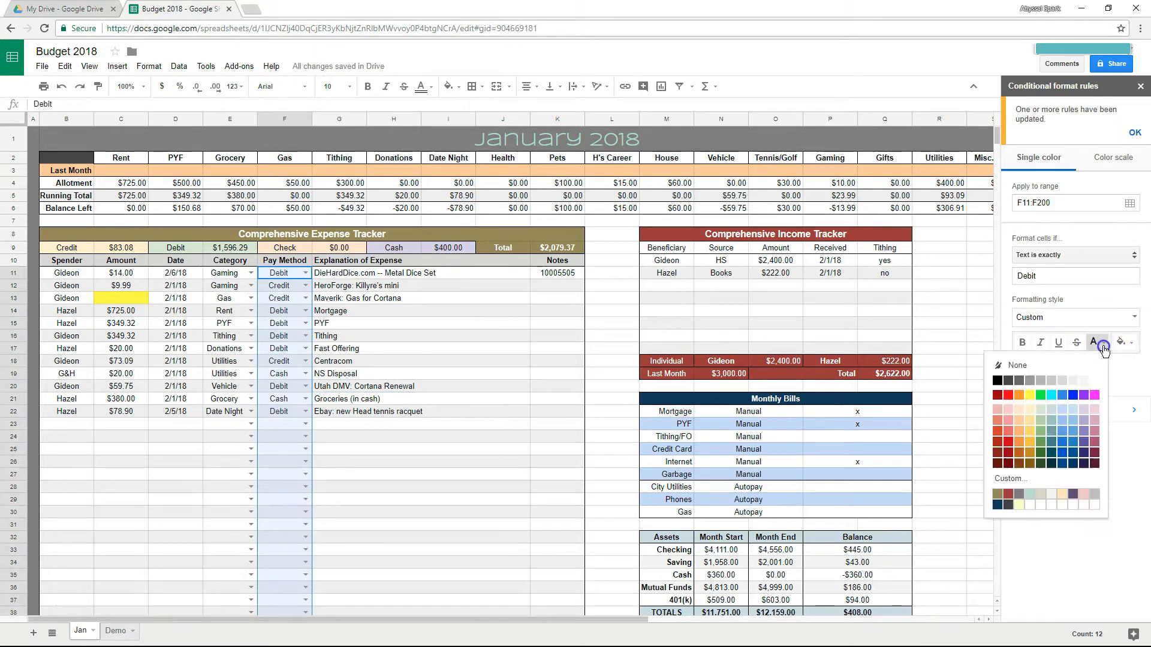
Step: Set the Debit rule's text color to a medium green and save the rule
left_click(611, 412)
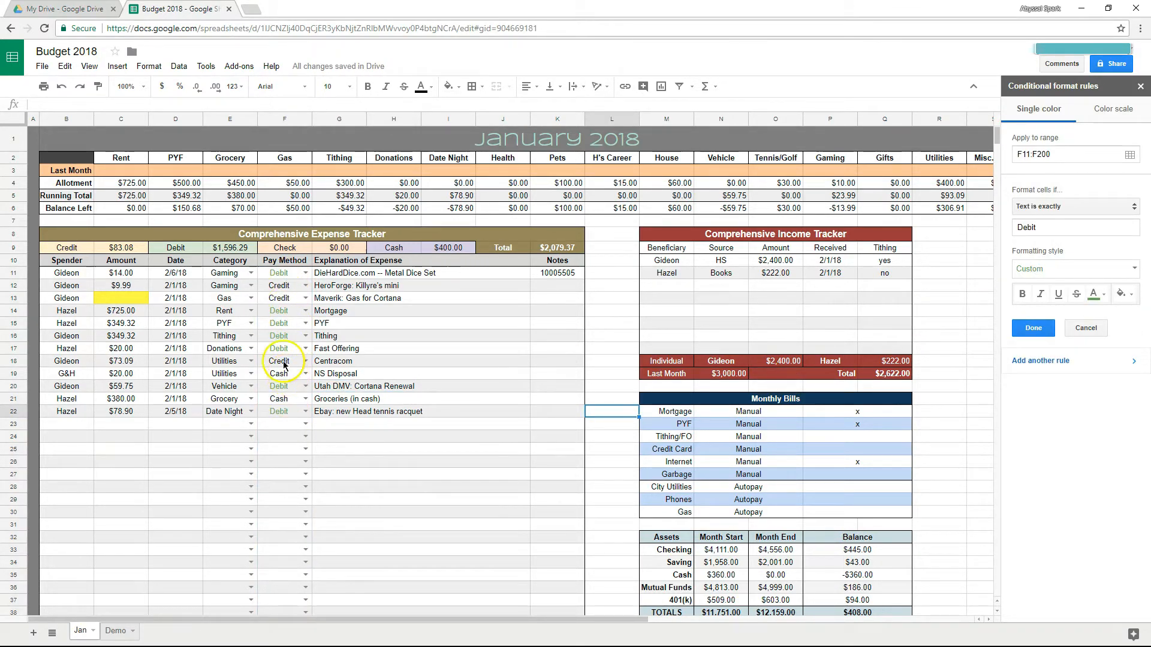
left_click(1034, 328)
Step: Test the Debit rule by choosing Debit as the pay method in F23, clear the cell, and reopen its options
left_click(305, 424)
left_click(290, 453)
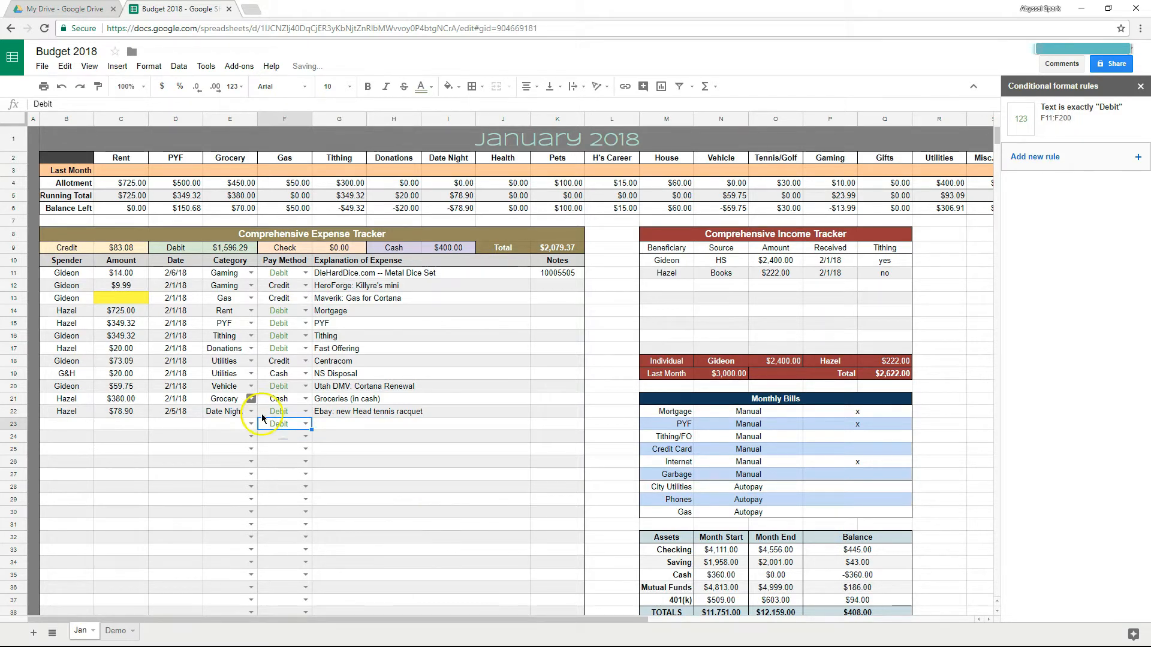
key("Delete")
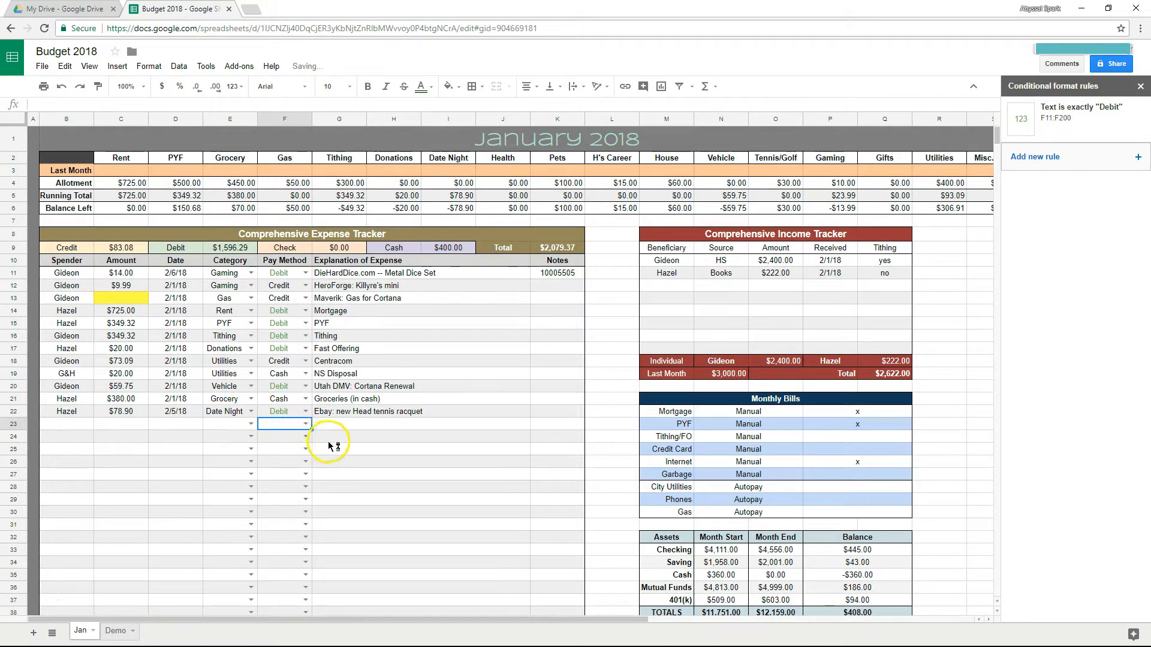
left_click(305, 424)
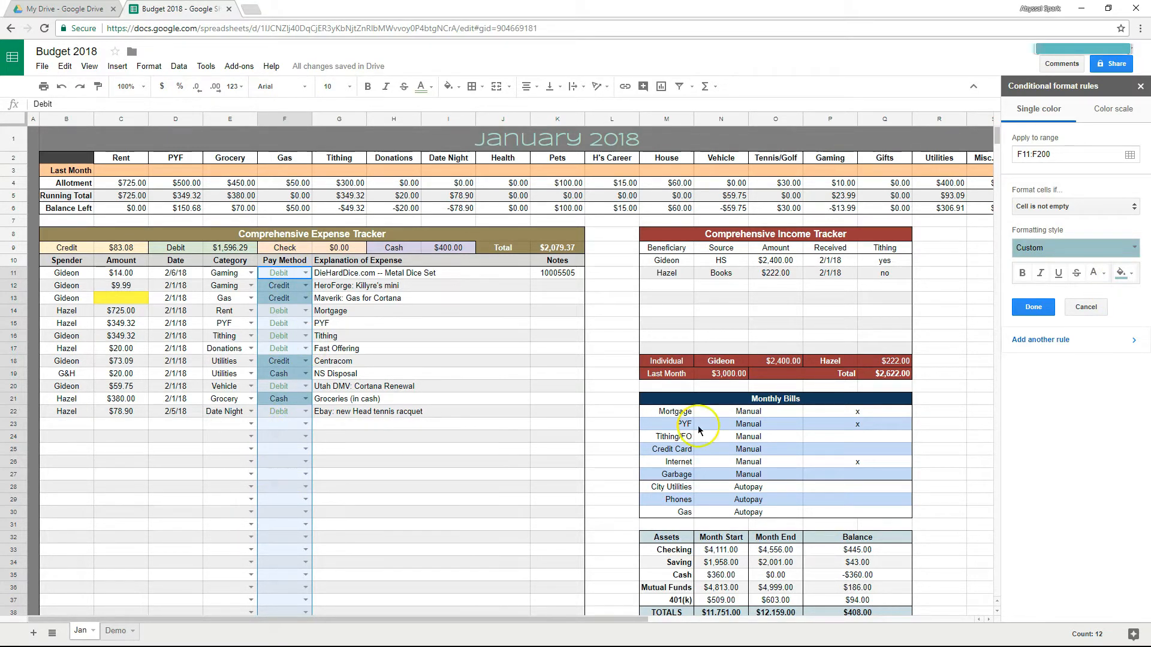
Step: Set the new F11:F200 rule to apply when the text is exactly "Credit", with no fill color
left_click(1108, 207)
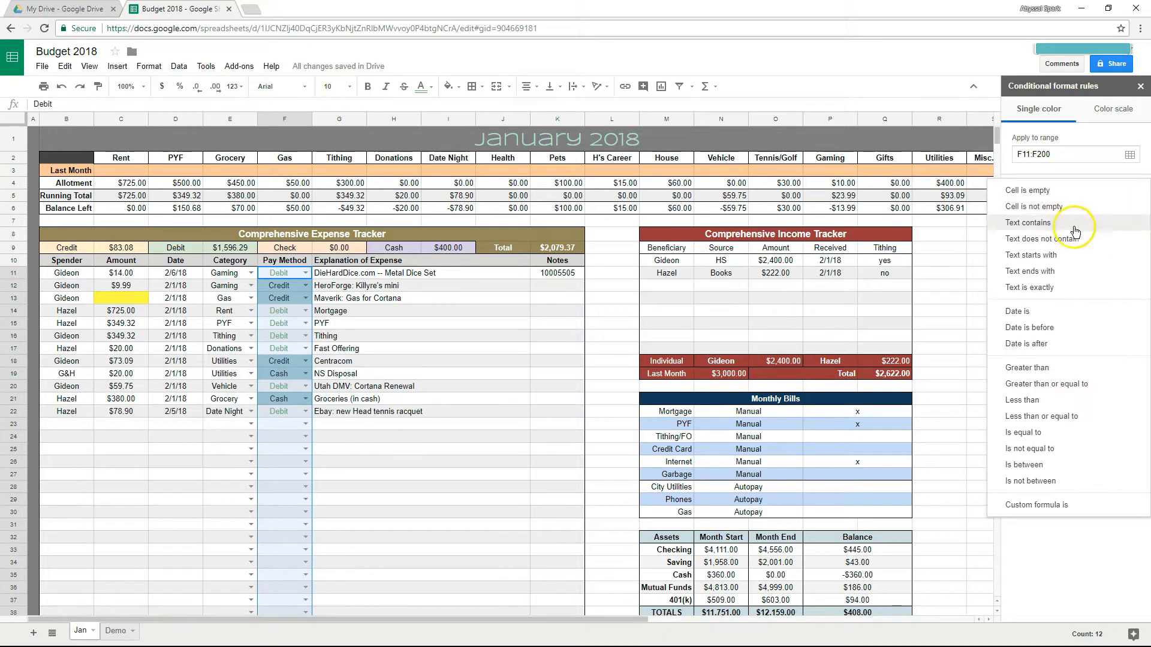
left_click(1028, 289)
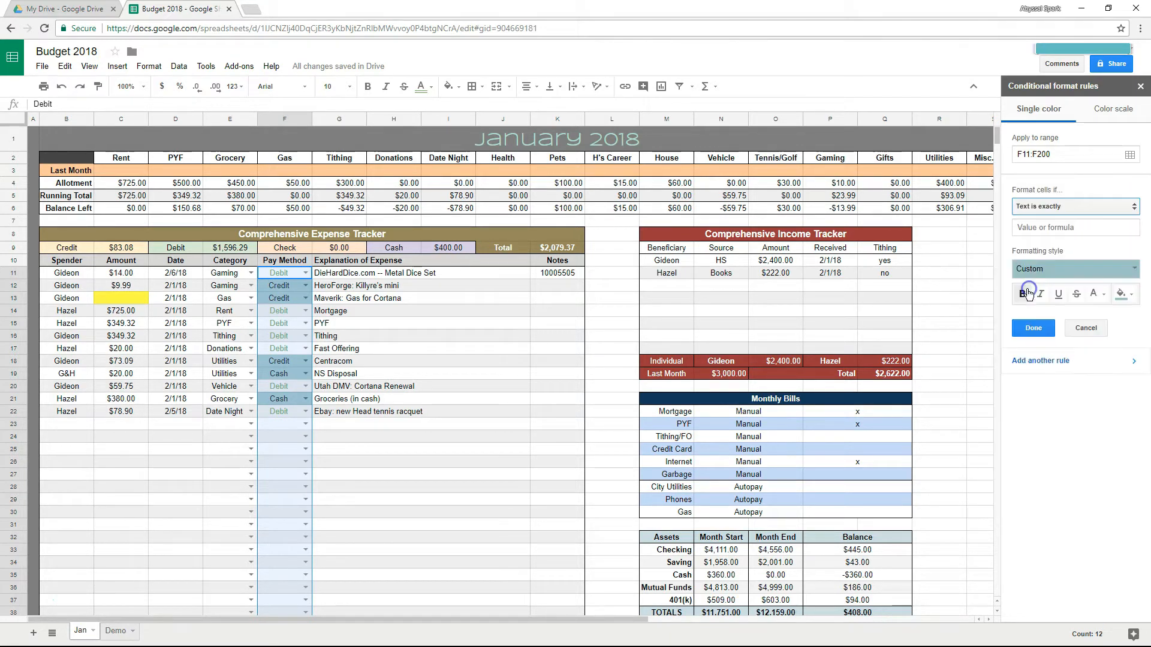
left_click(1062, 225)
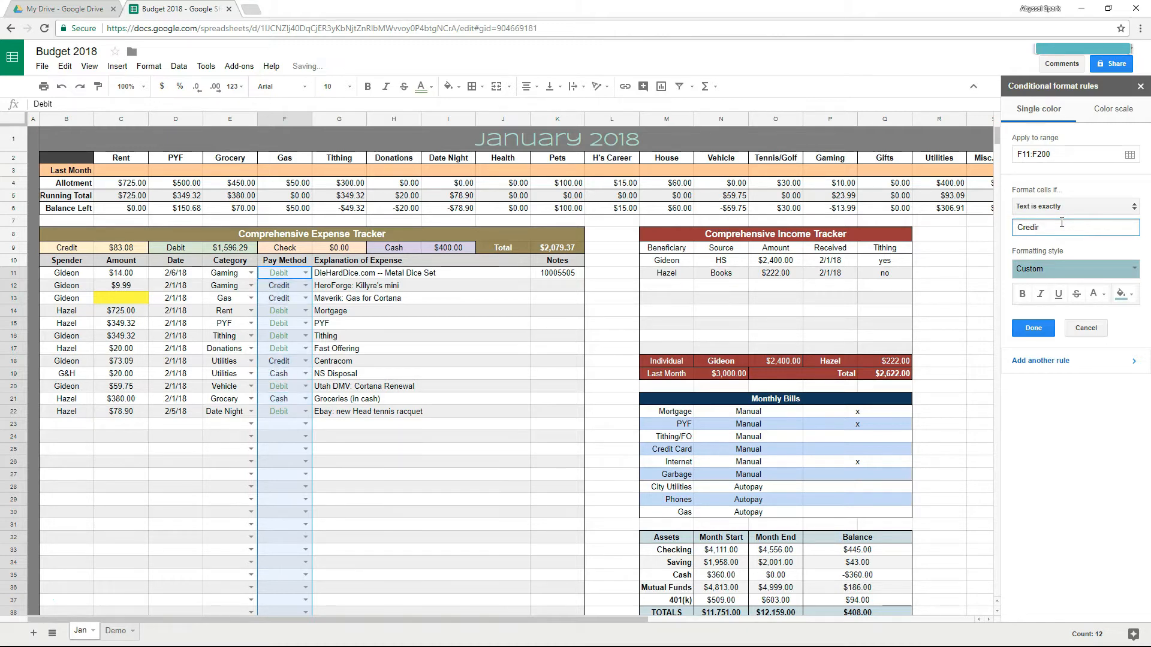
left_click(1094, 293)
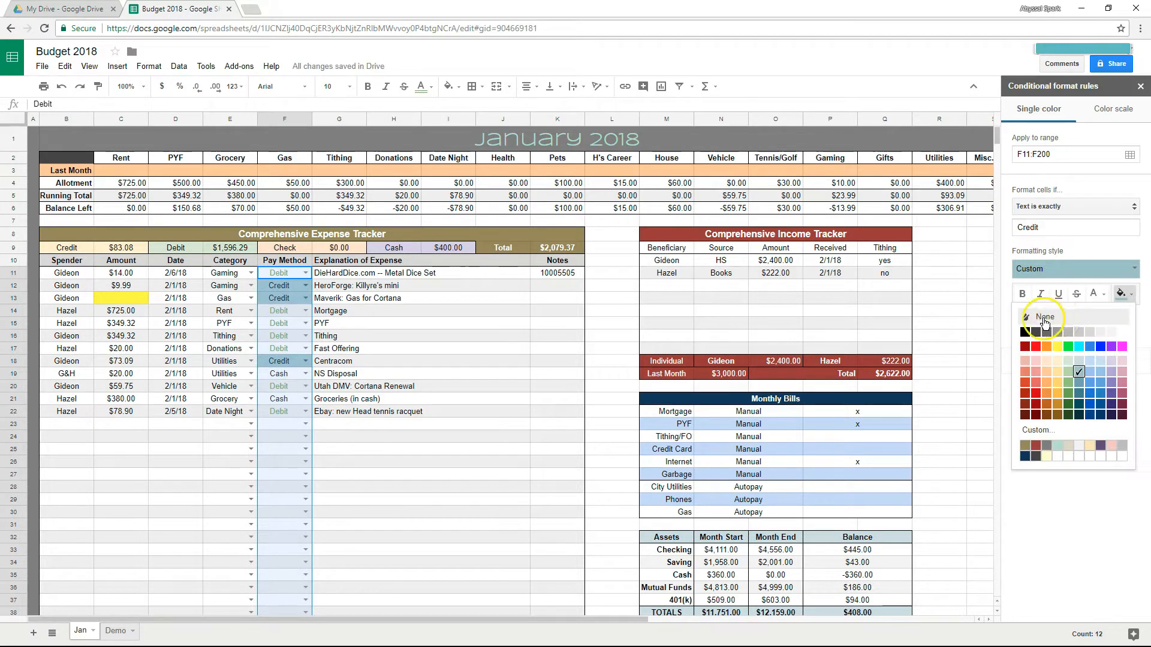
left_click(1131, 293)
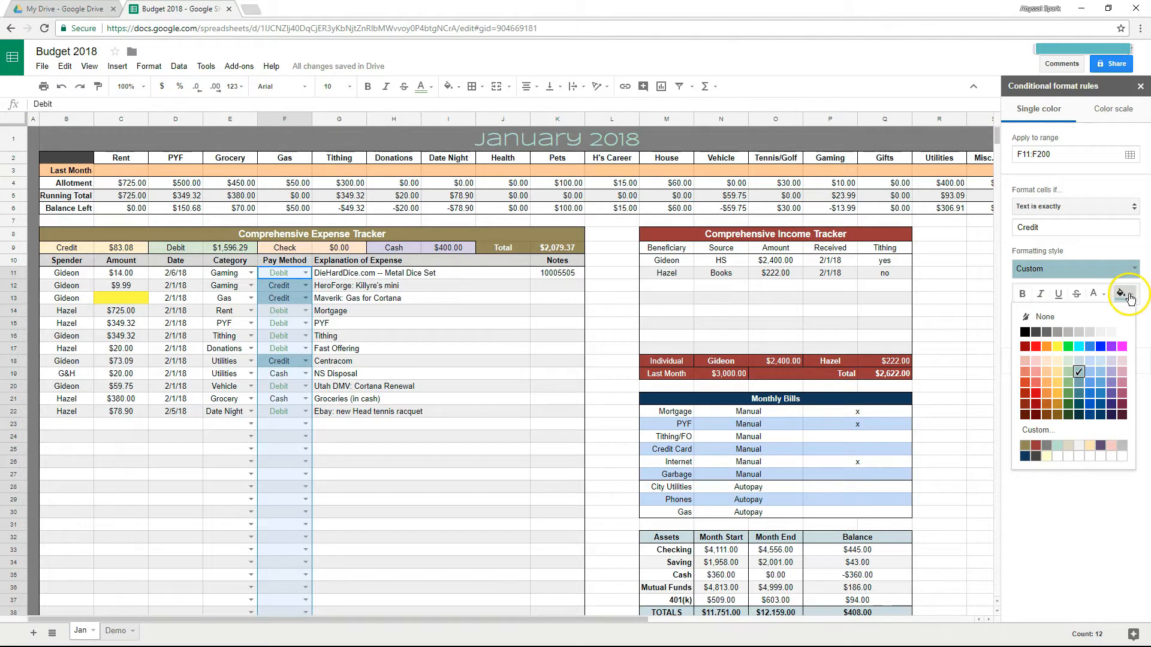
left_click(1055, 316)
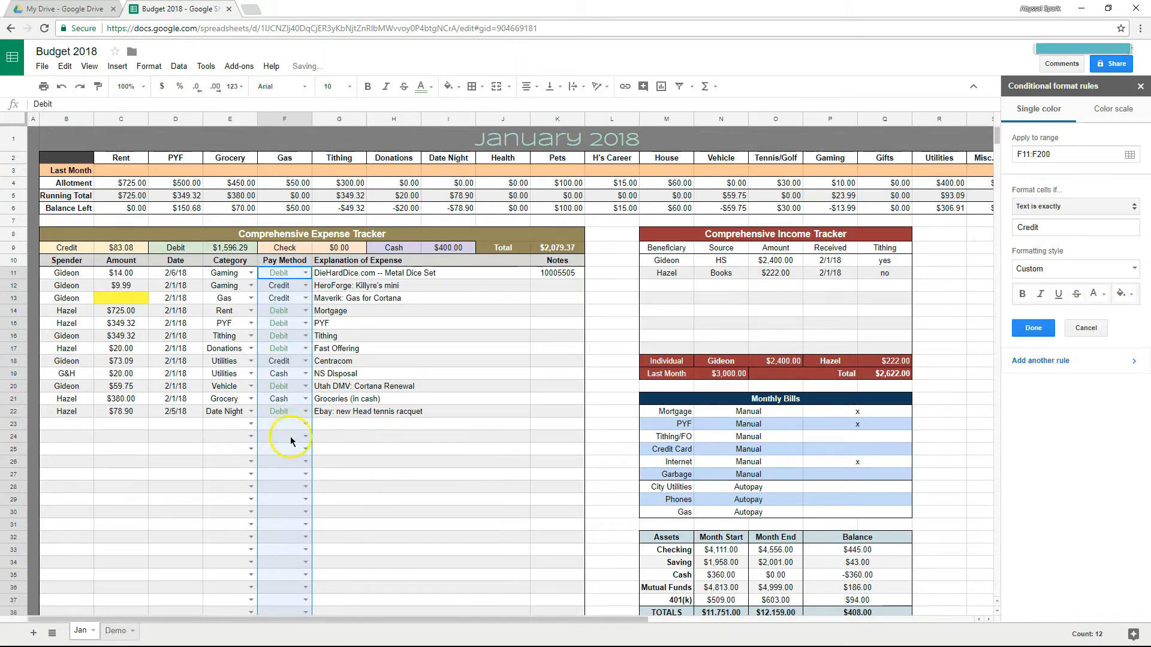
Step: Give the Credit rule a yellow-orange text color
left_click(1101, 294)
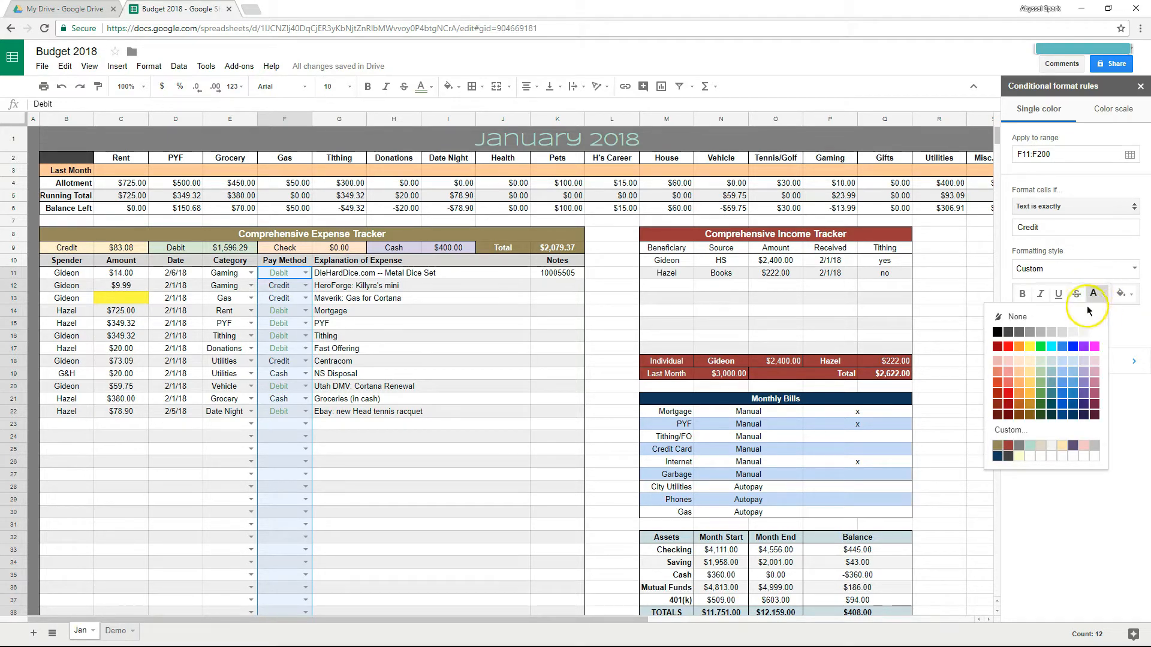
left_click(1106, 299)
left_click(1107, 298)
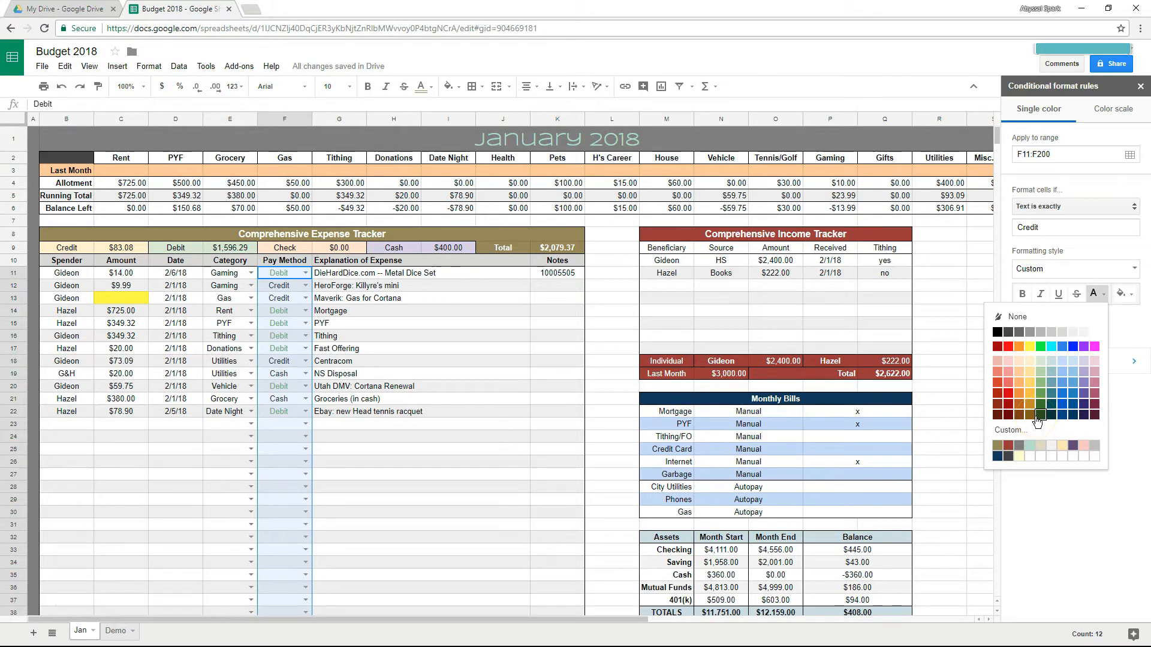
left_click(1019, 383)
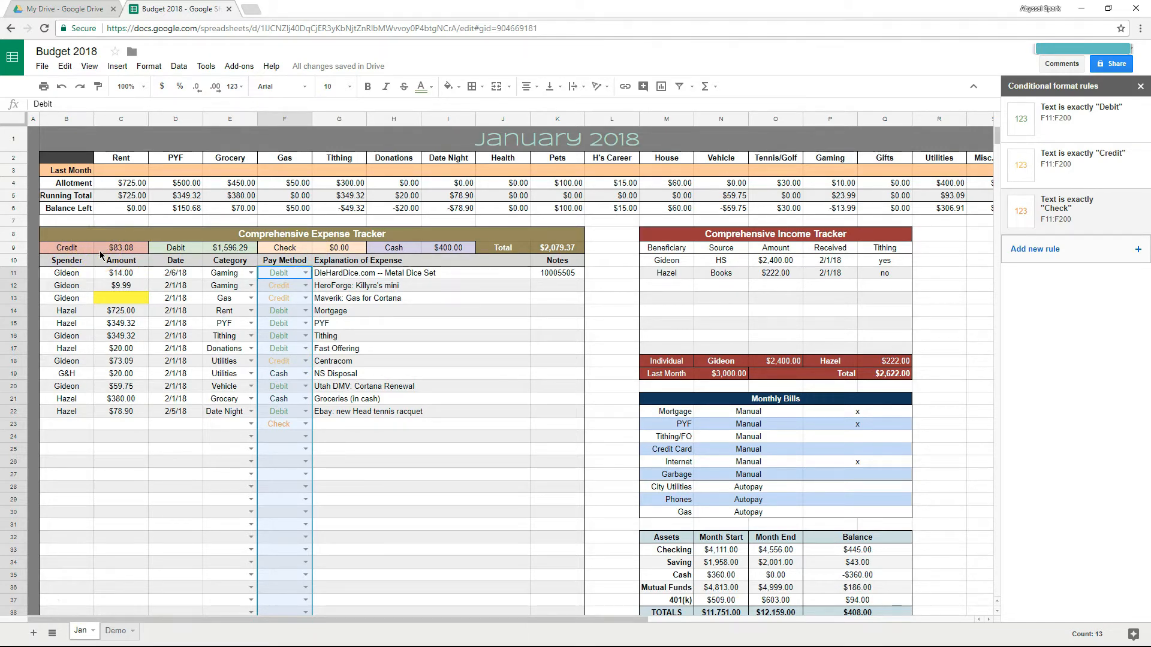
Step: Reopen the conditional format rules for the Pay Method cells F11:F30 and save the Credit rule with red text
left_click(596, 351)
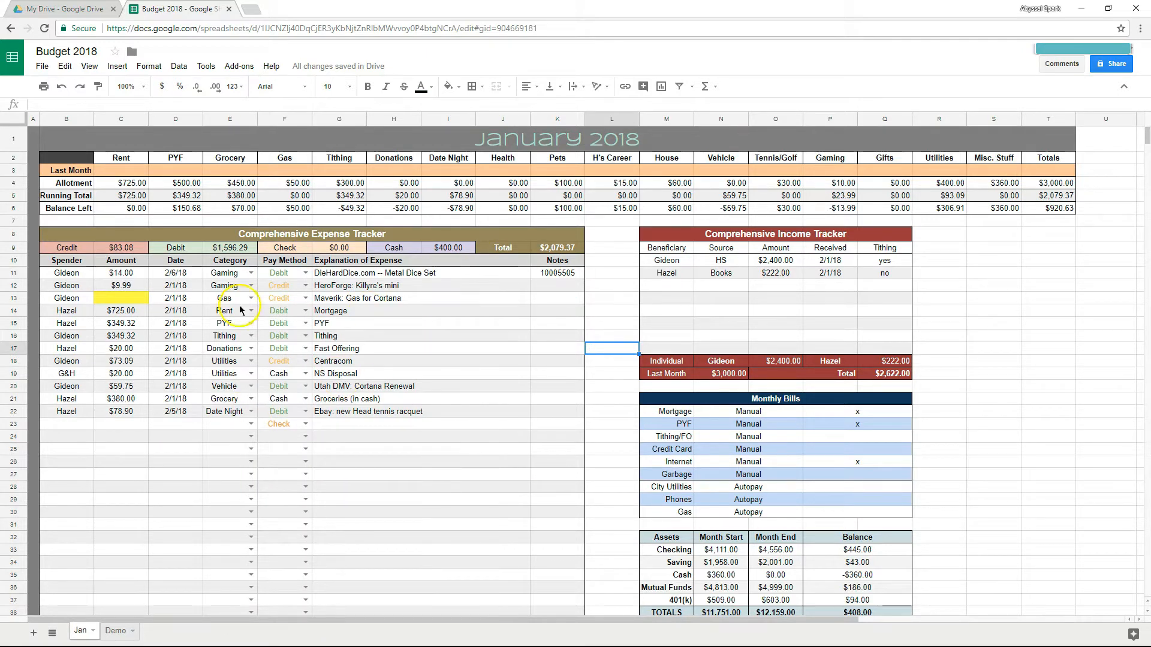
left_click_drag(279, 274, 283, 516)
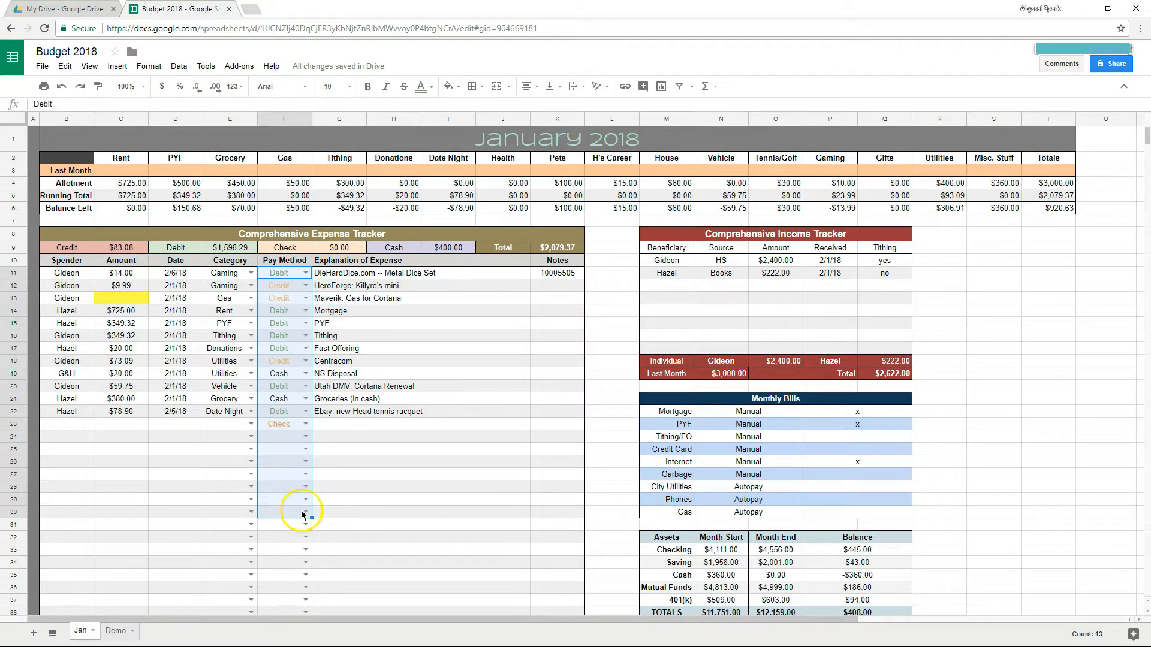
left_click(154, 67)
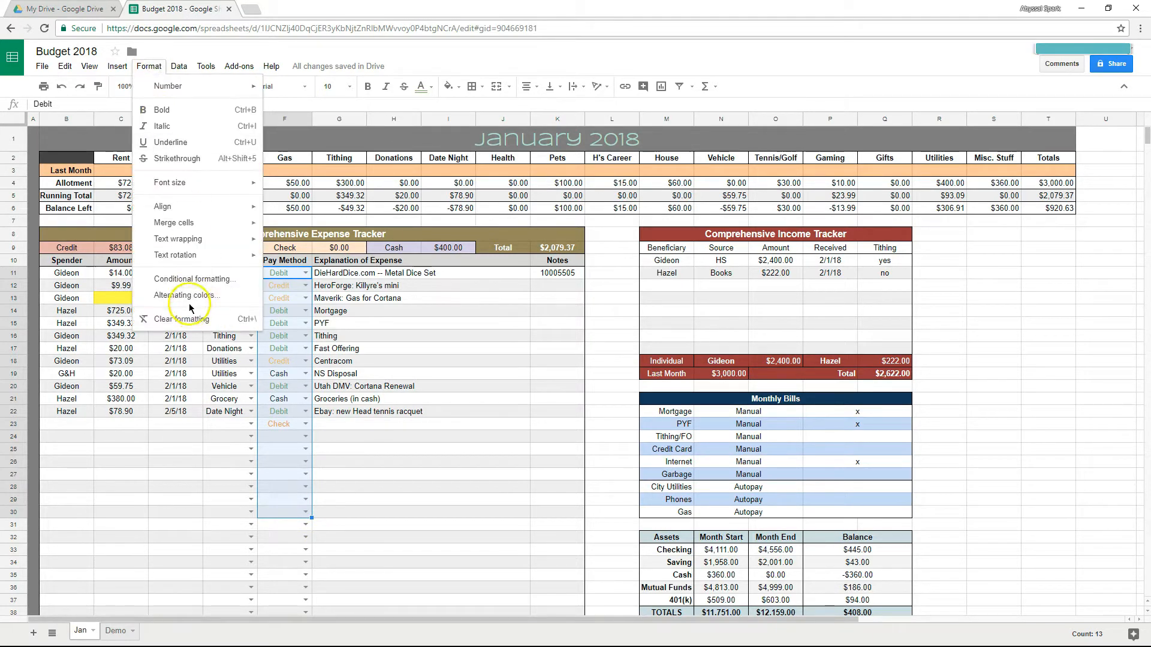
left_click(192, 279)
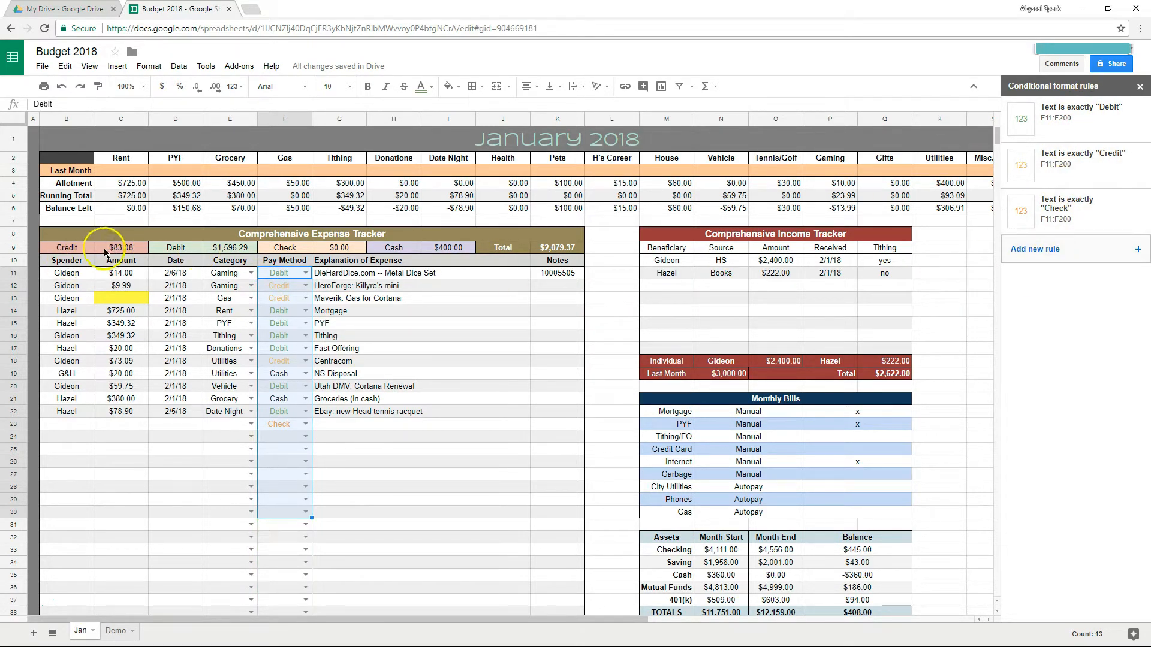
left_click(1094, 173)
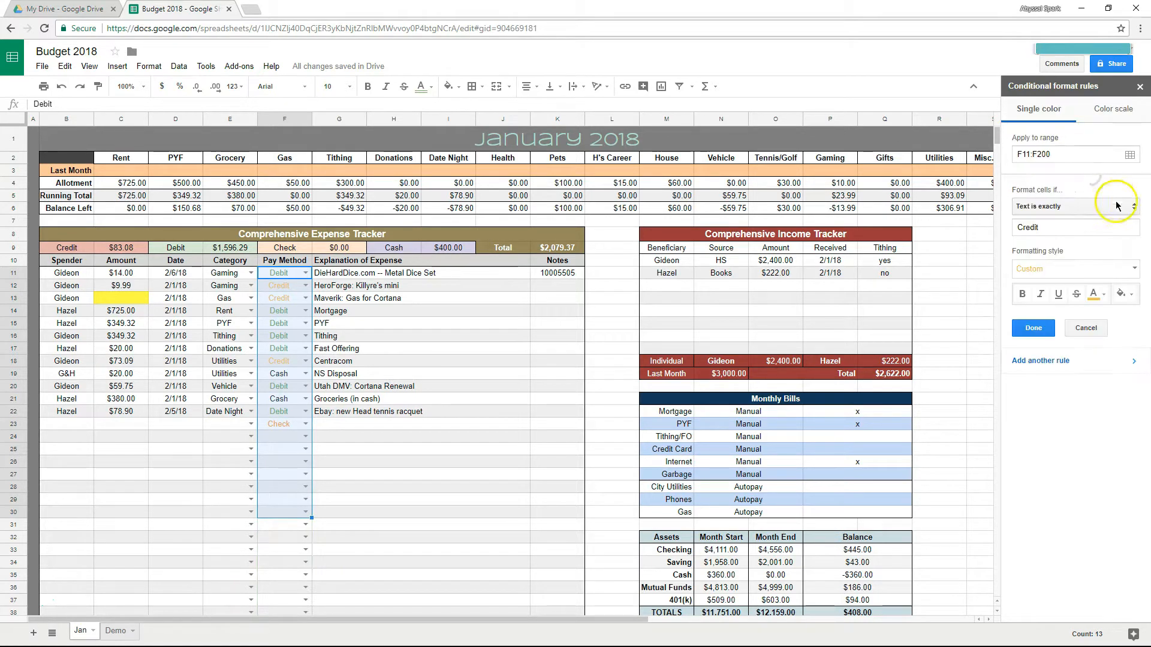
left_click(1096, 295)
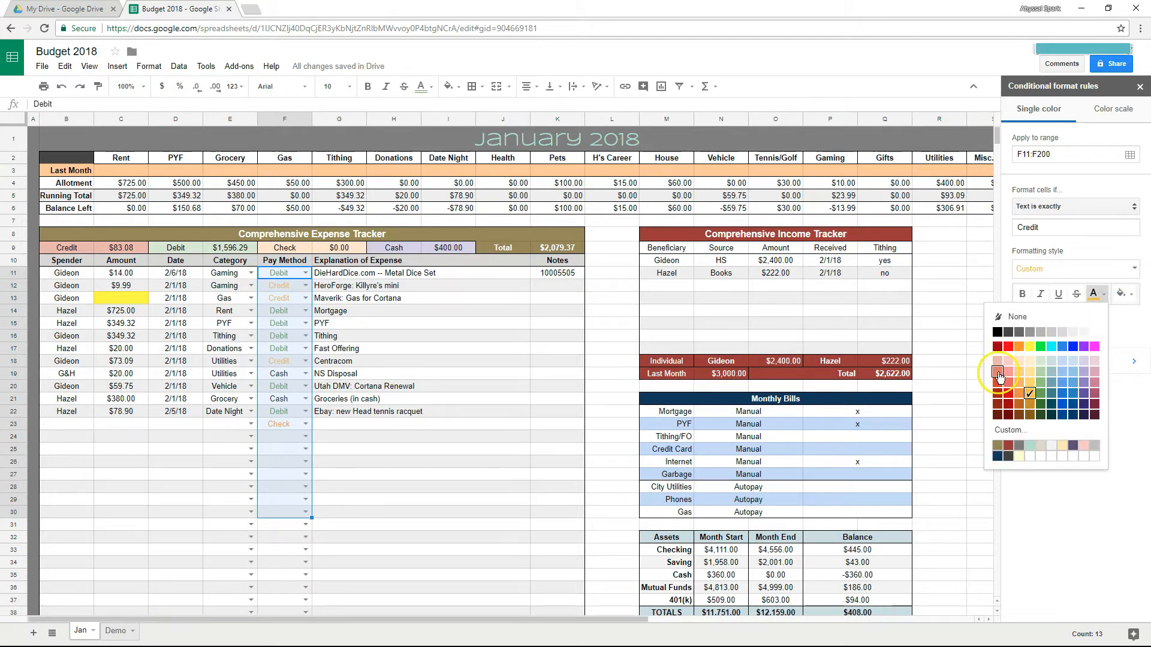
left_click(998, 383)
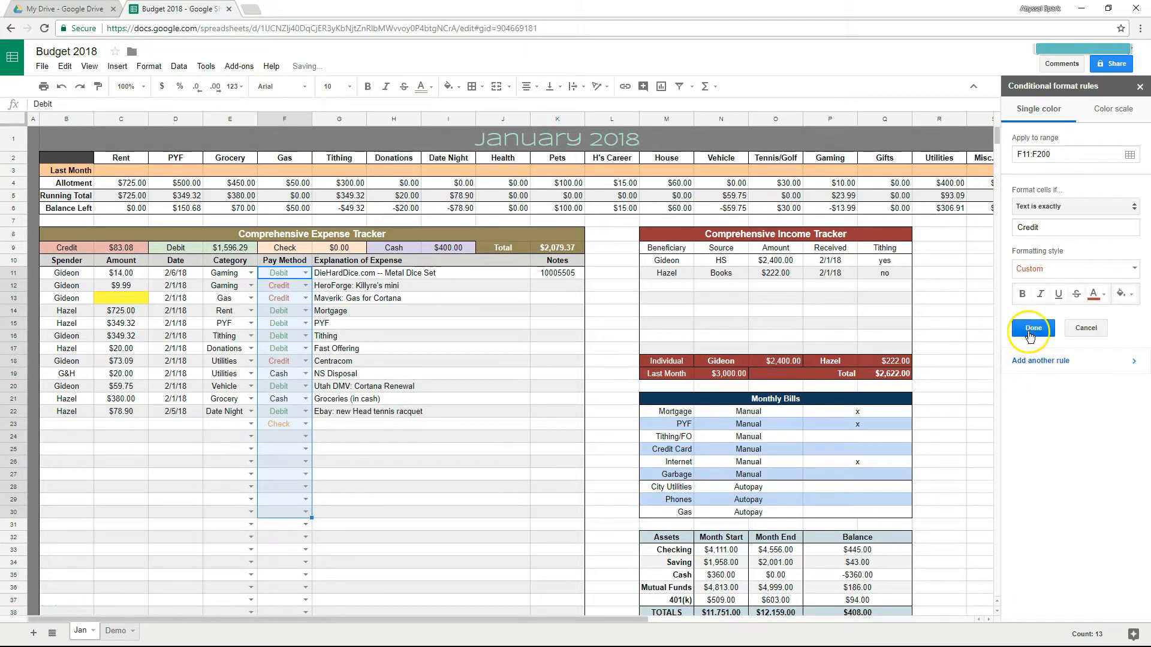
left_click(1033, 328)
left_click(618, 363)
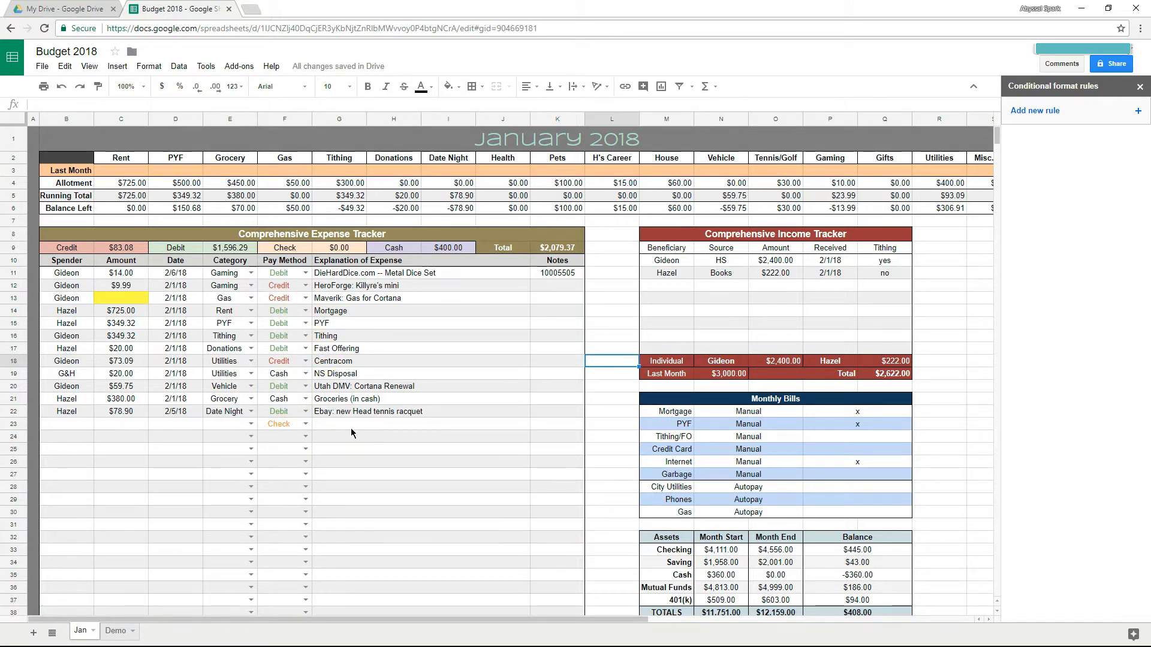
Step: Test the Debit and Credit text colors by choosing each as the pay method in F23, and clear the cell
left_click(364, 439)
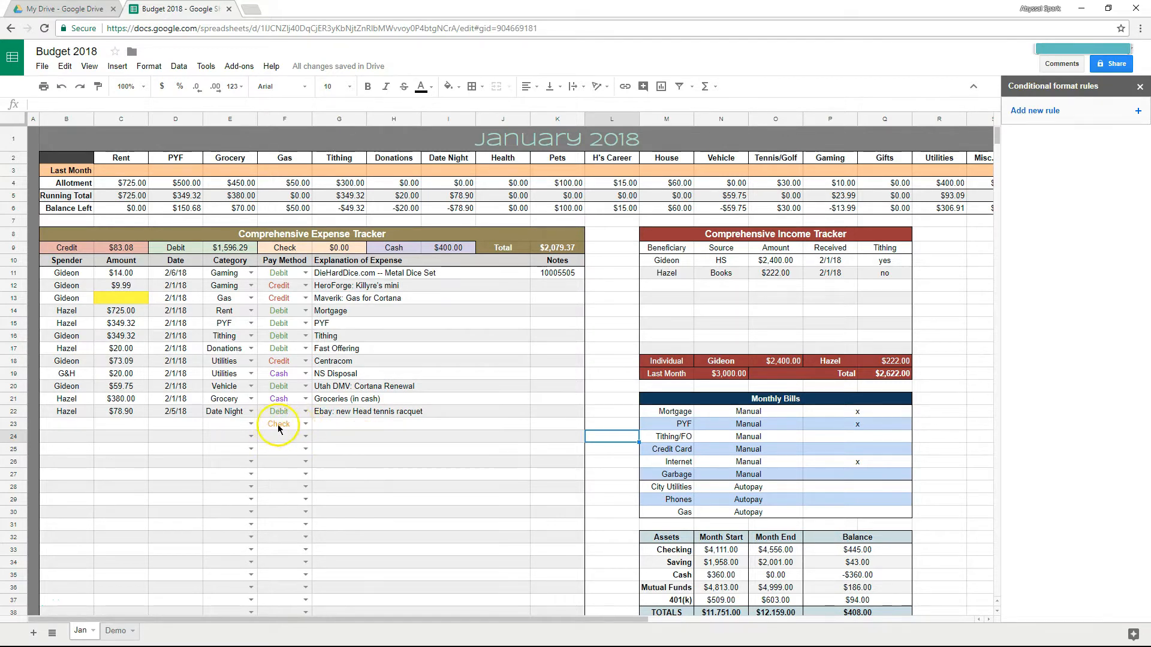
left_click(305, 424)
left_click(304, 445)
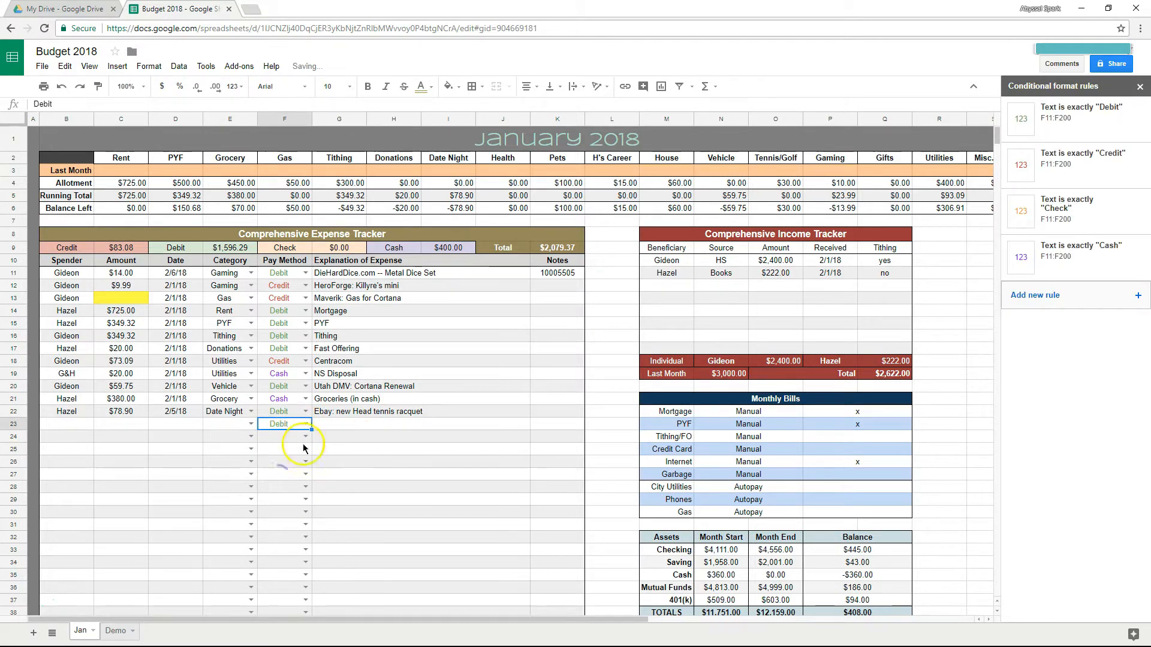
left_click(306, 424)
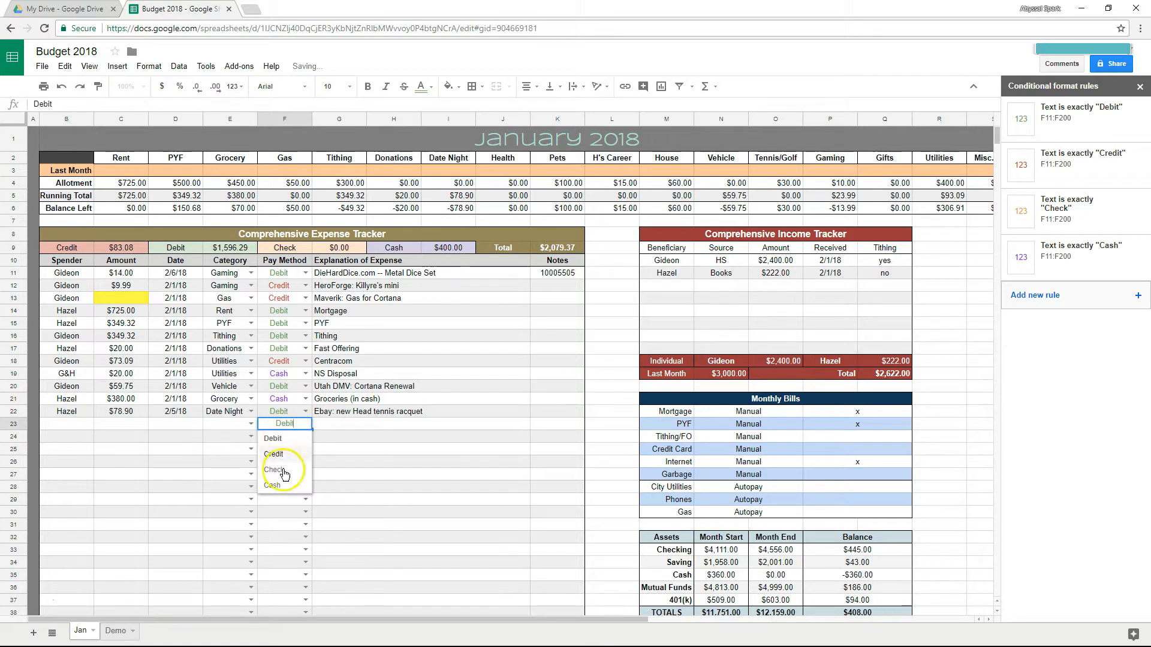
left_click(287, 454)
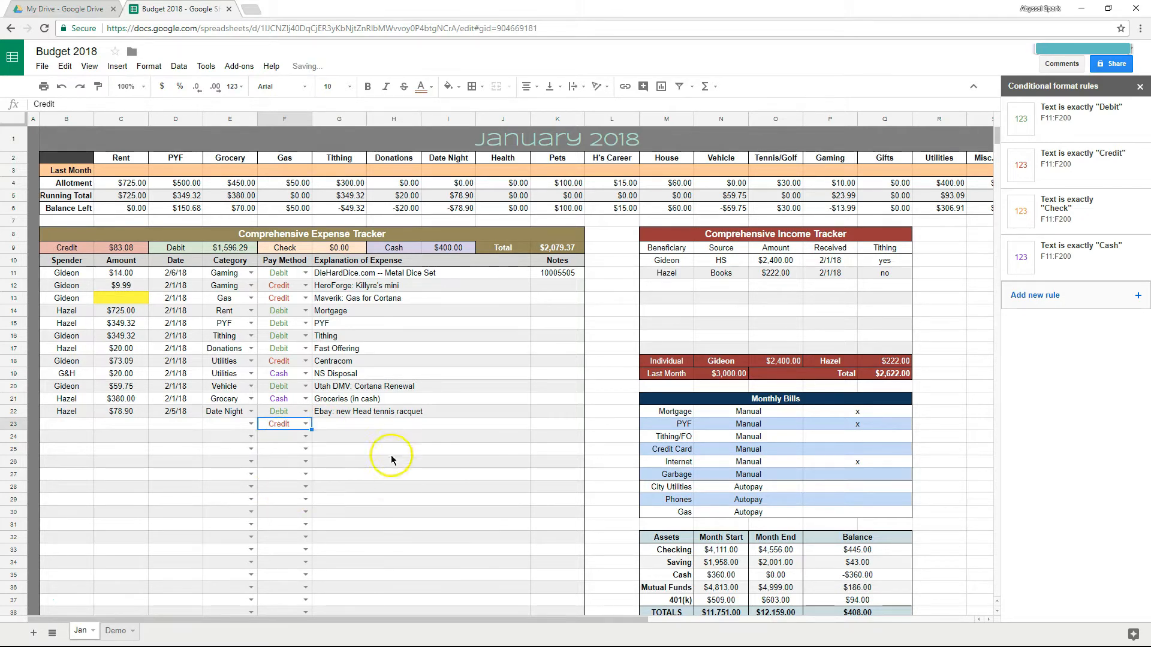
left_click(355, 474)
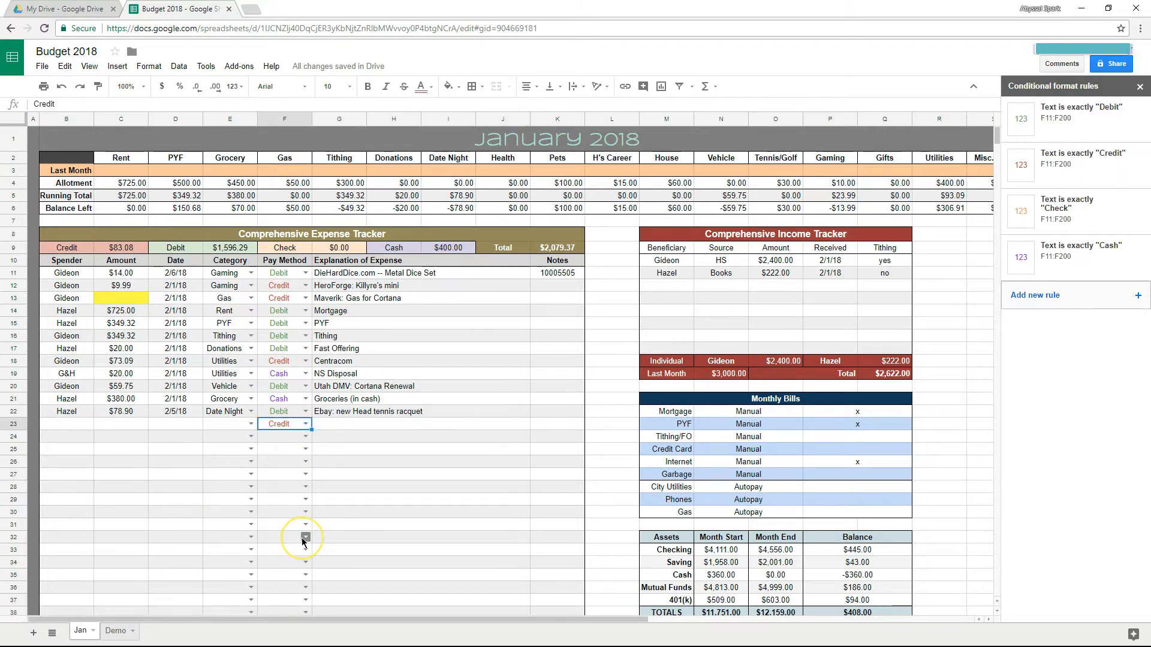
key("Delete")
left_click(367, 527)
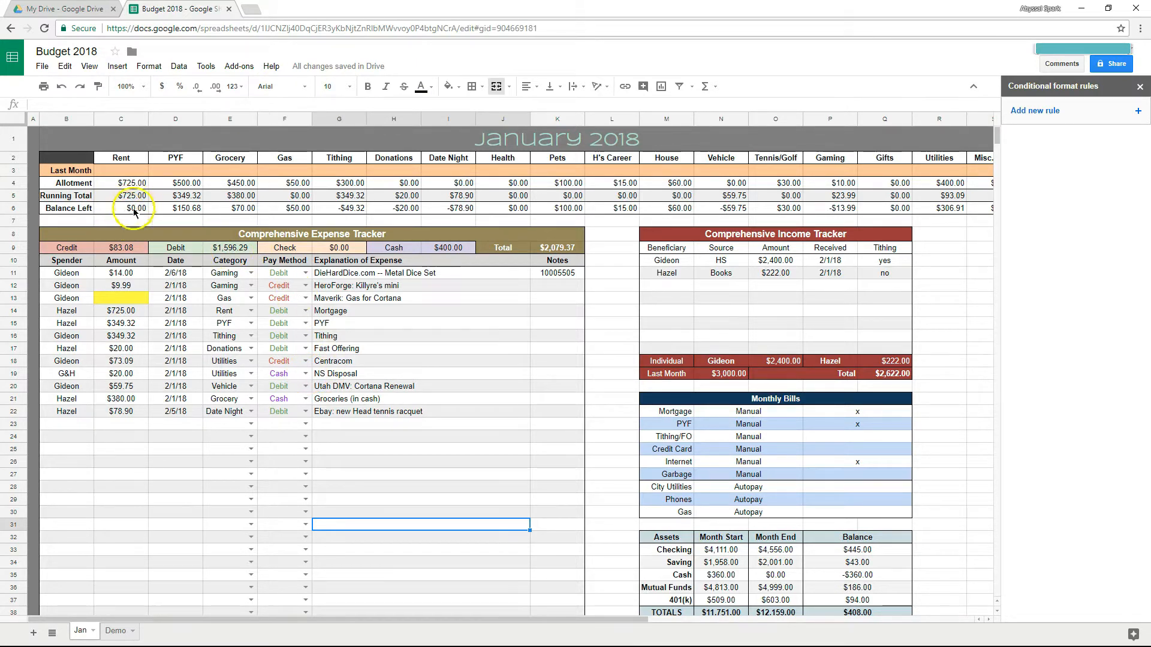
Step: Start a conditional formatting rule for the Balance Left cells C6:T6 and check the Demo sheet's Balance Left colors for reference
left_click_drag(123, 208, 564, 207)
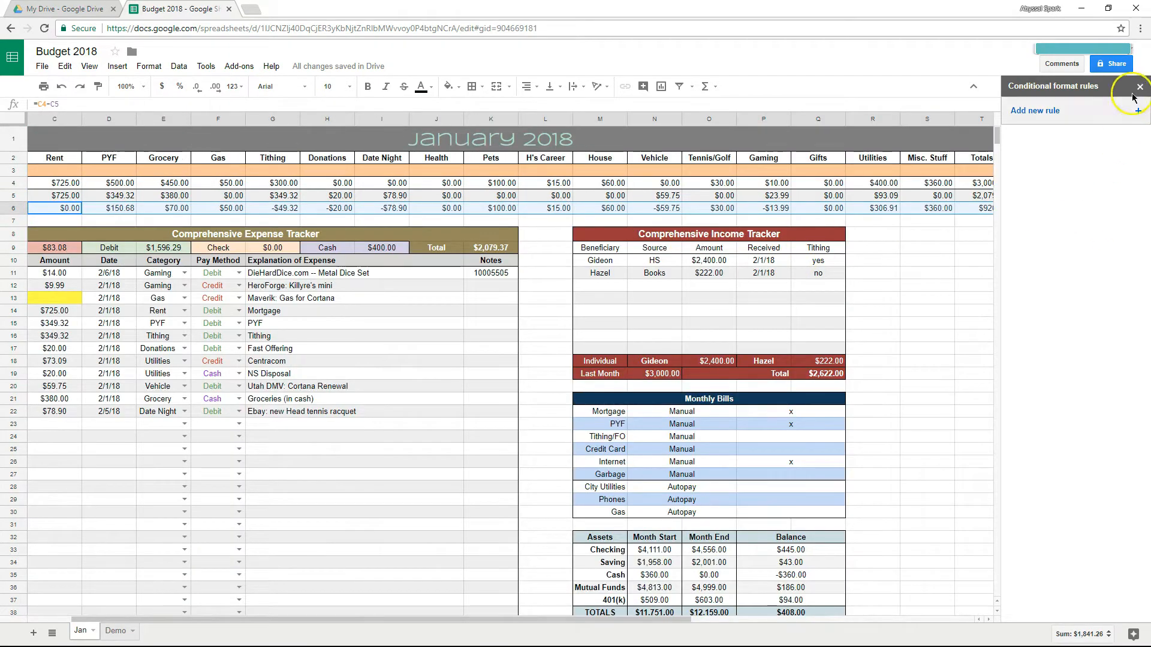
left_click(1140, 86)
left_click(148, 66)
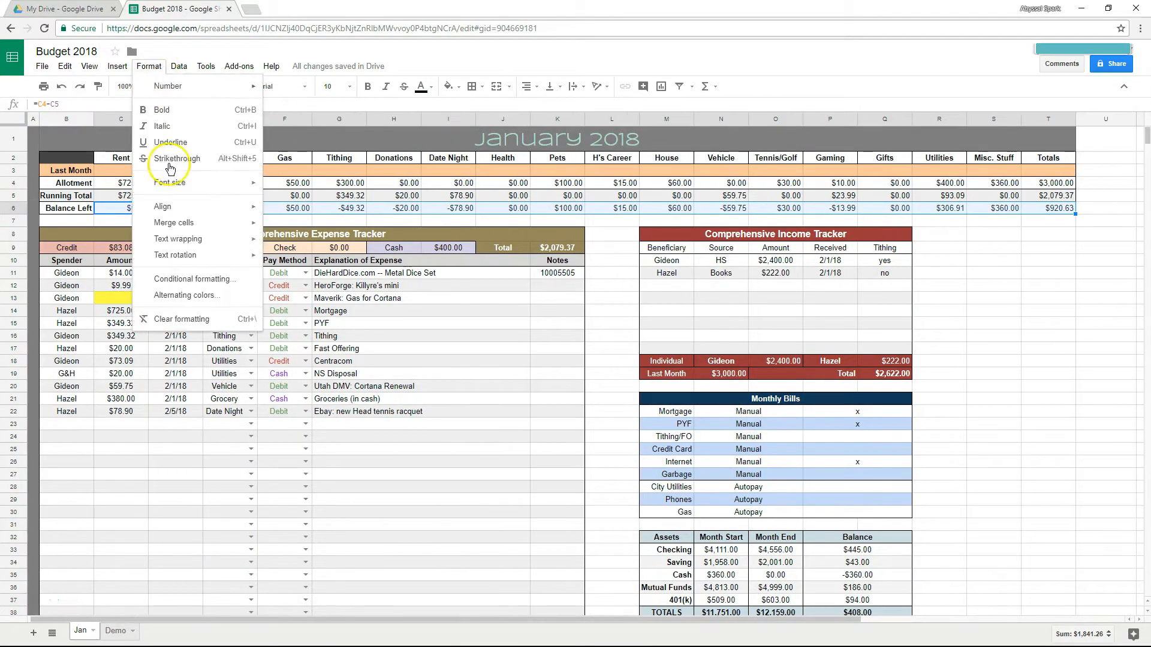
left_click(184, 281)
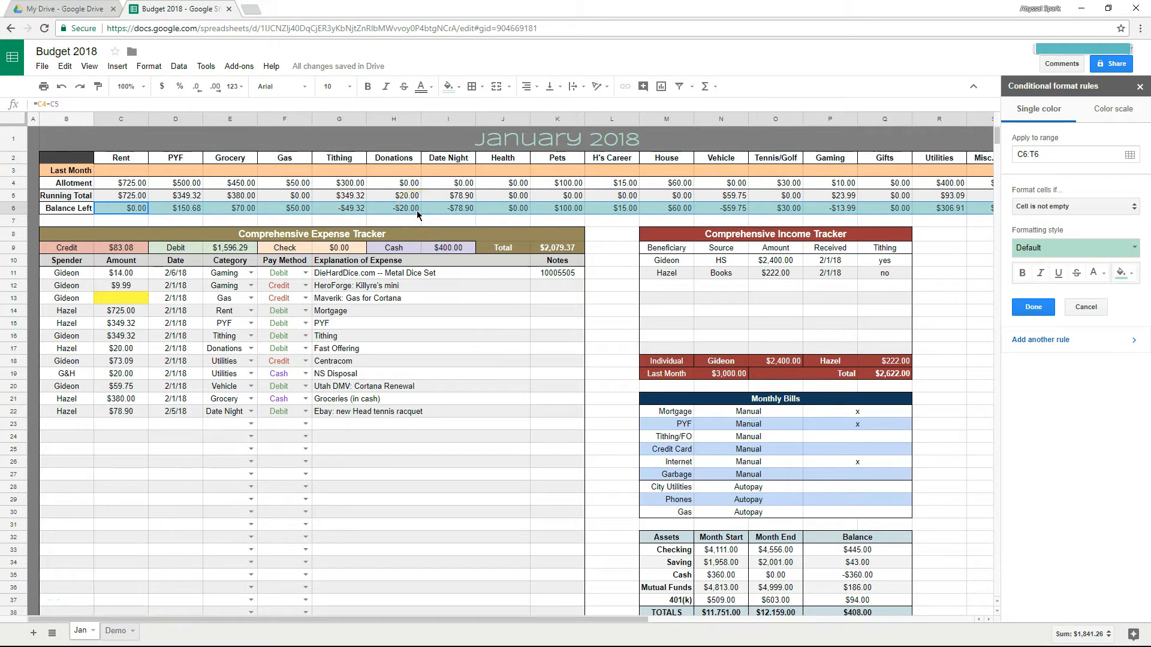
left_click(116, 630)
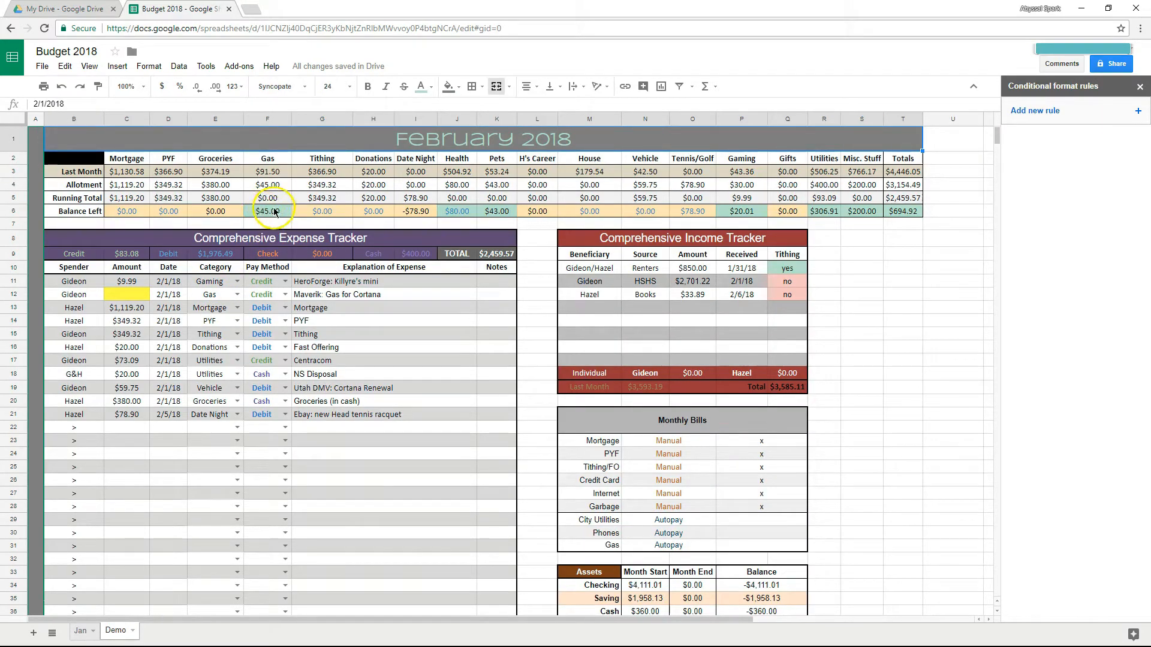
left_click(80, 631)
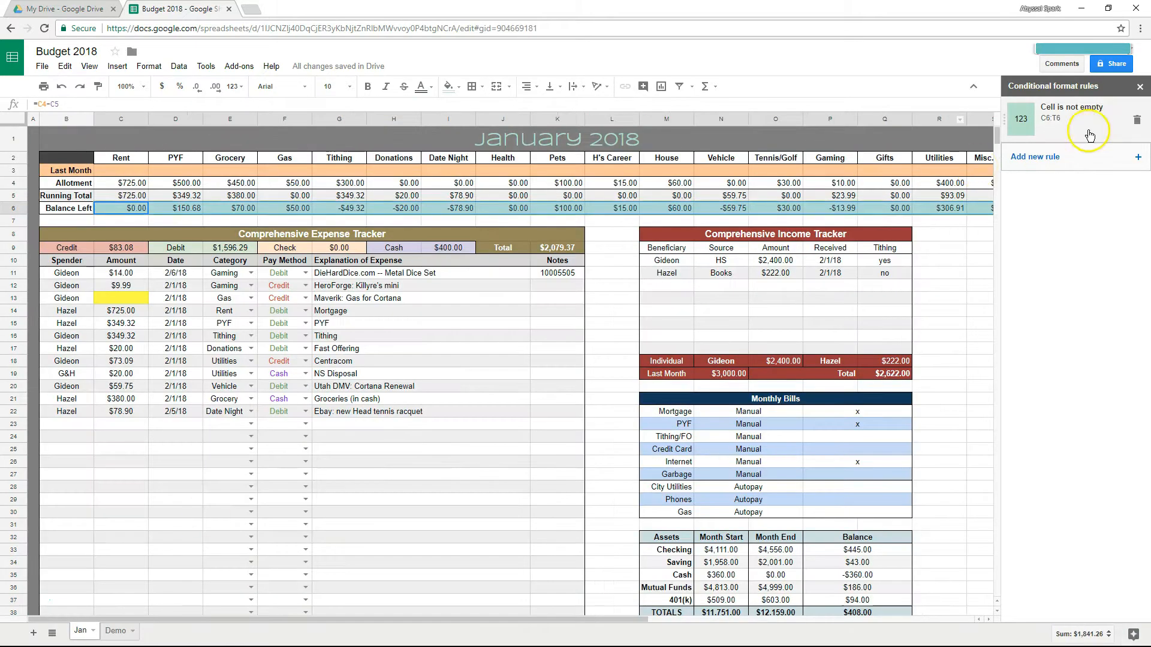
Step: Set the C6:T6 rule to give values greater than 0 the default green fill, and save it
left_click(1086, 140)
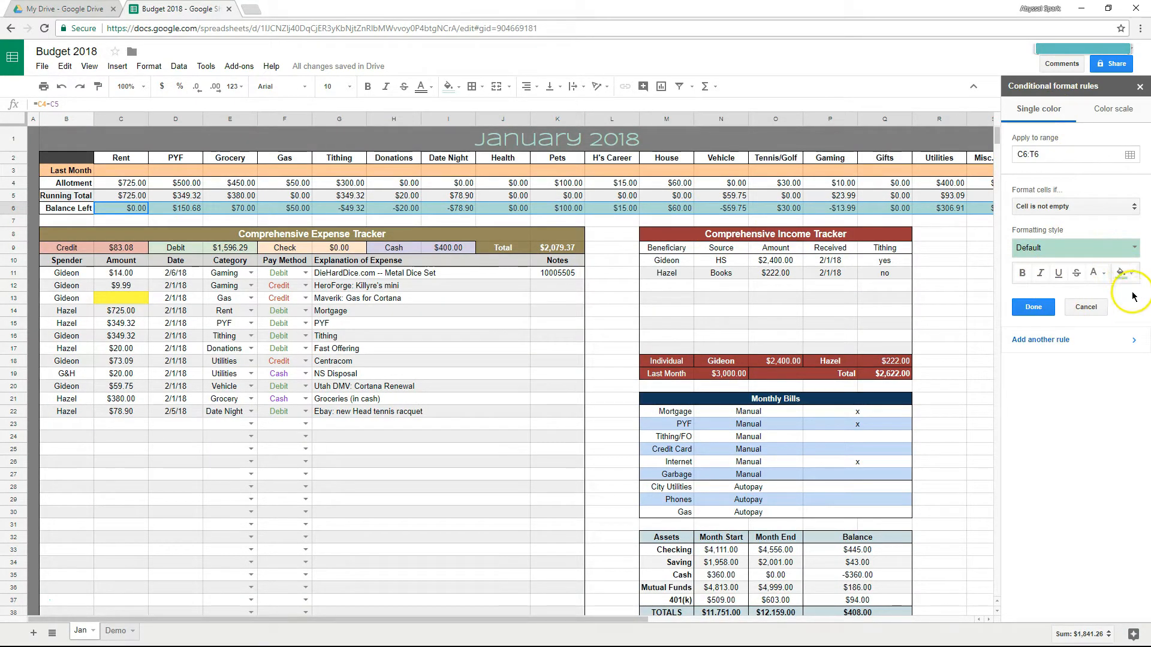
left_click(1117, 207)
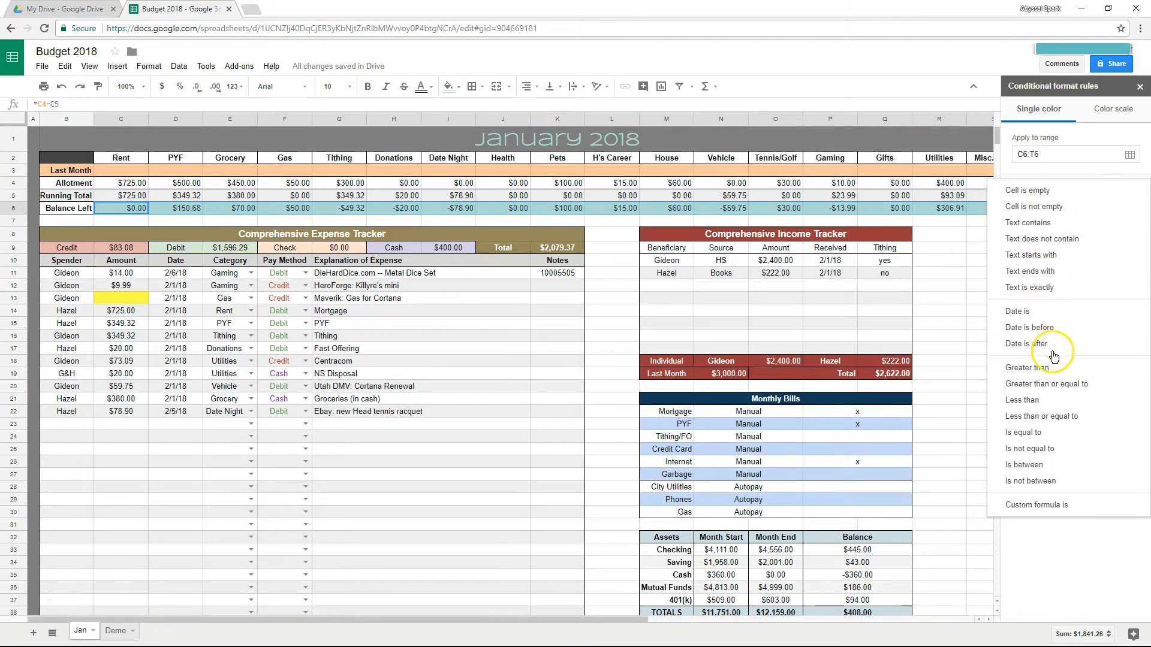
left_click(1057, 373)
type("0")
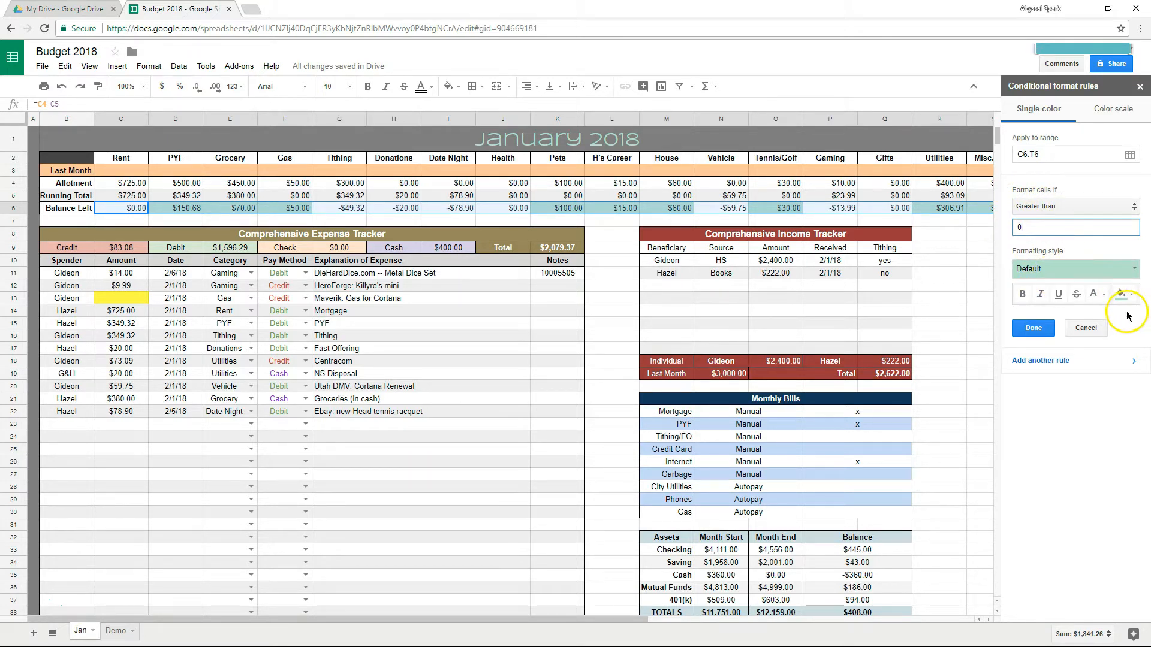
left_click(1034, 328)
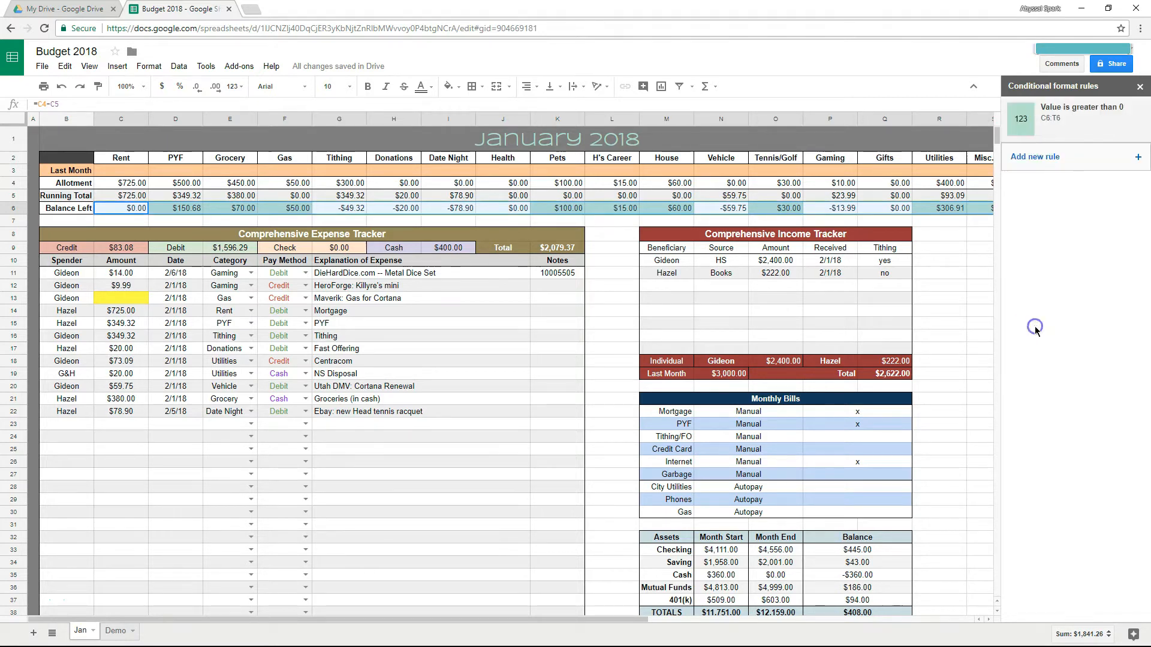
left_click(926, 262)
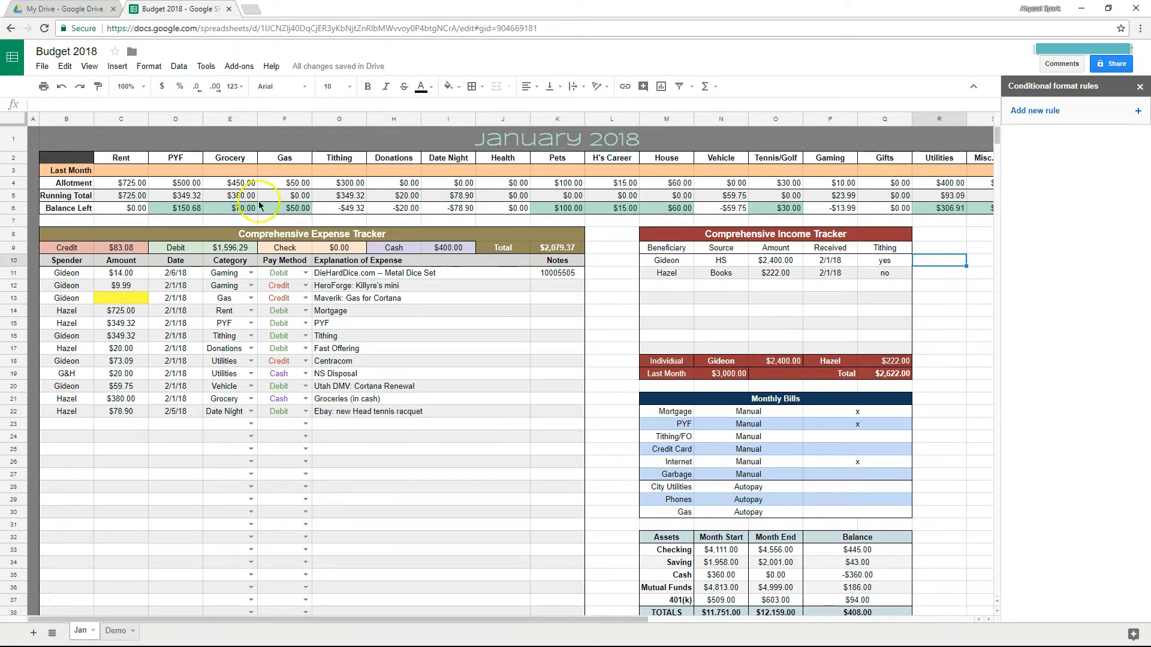
Step: Compare with the Demo sheet's Balance Left row, and add a C6:T6 rule giving values equal to 0 a light yellow fill
left_click(116, 631)
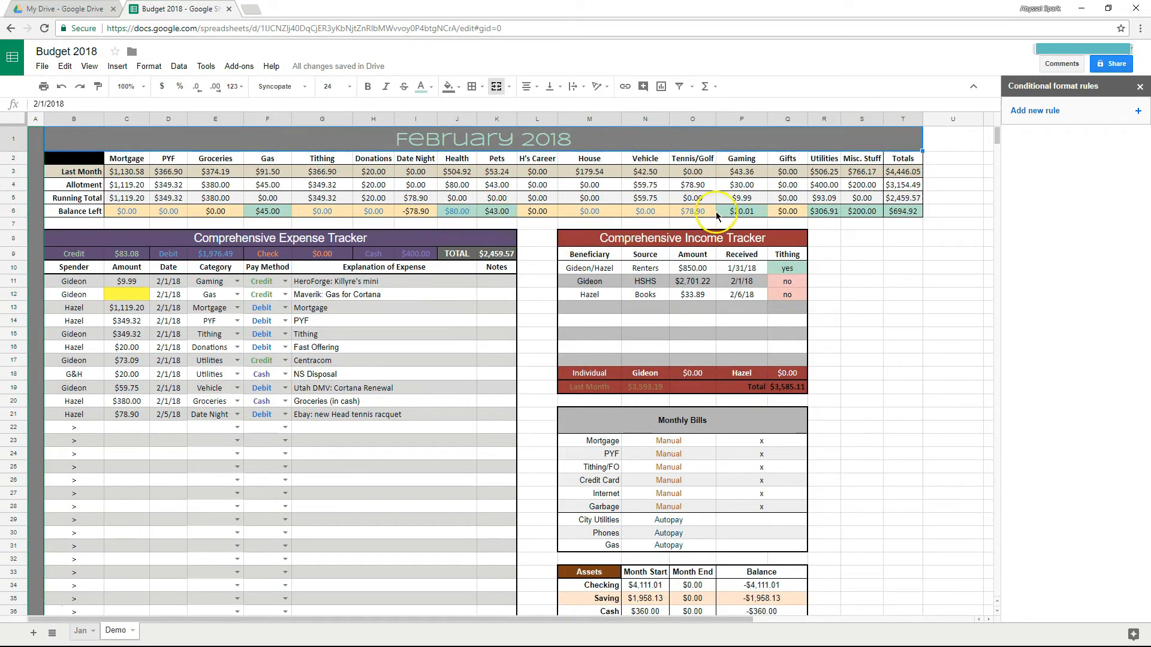
left_click(76, 634)
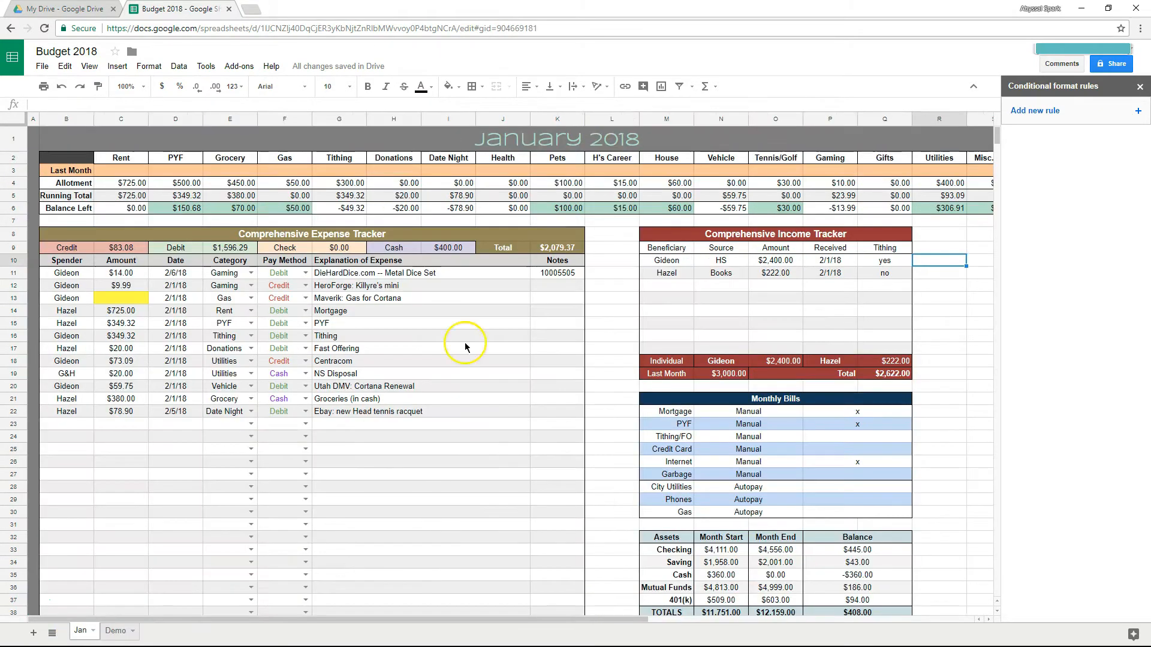
left_click(115, 631)
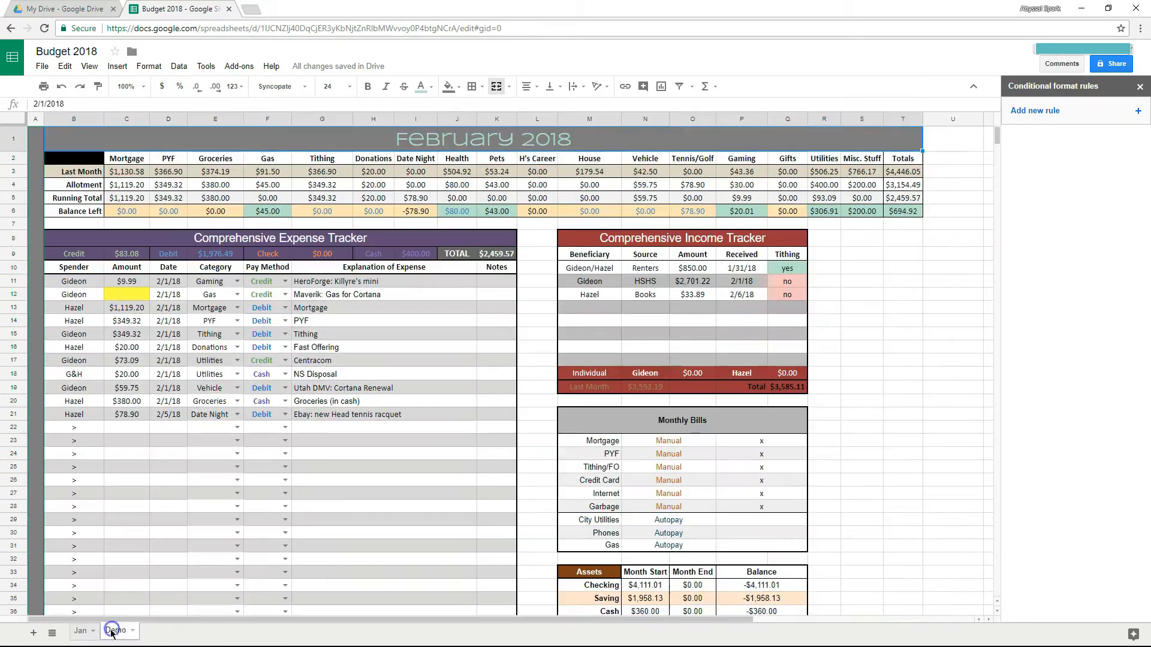
left_click(80, 631)
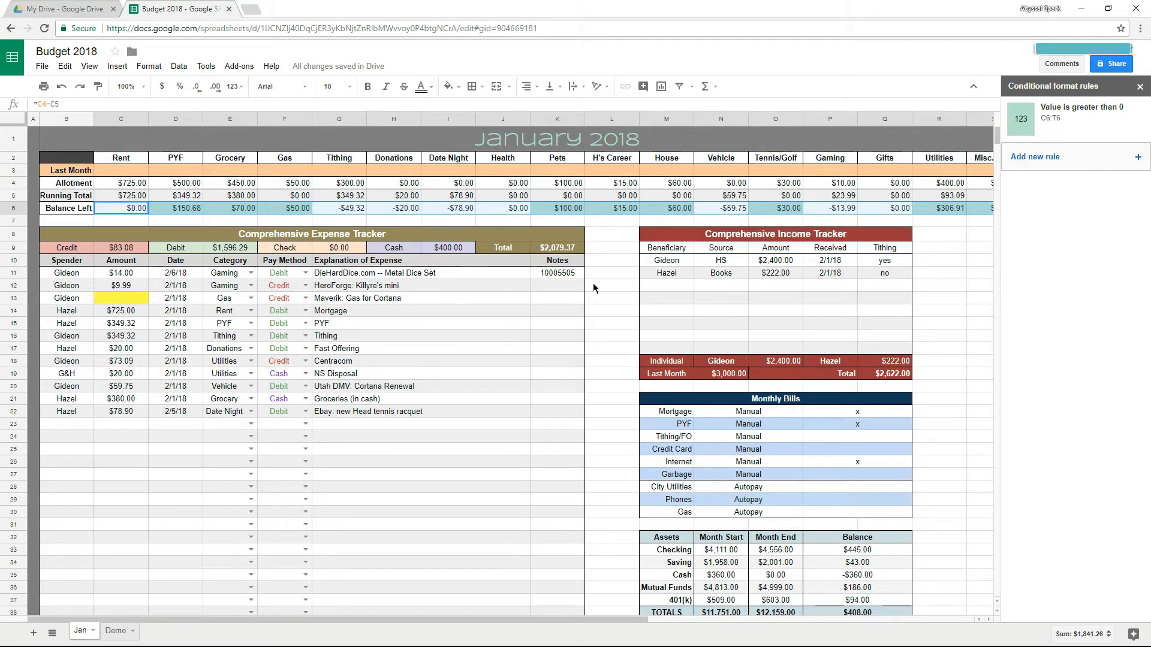
left_click(1091, 161)
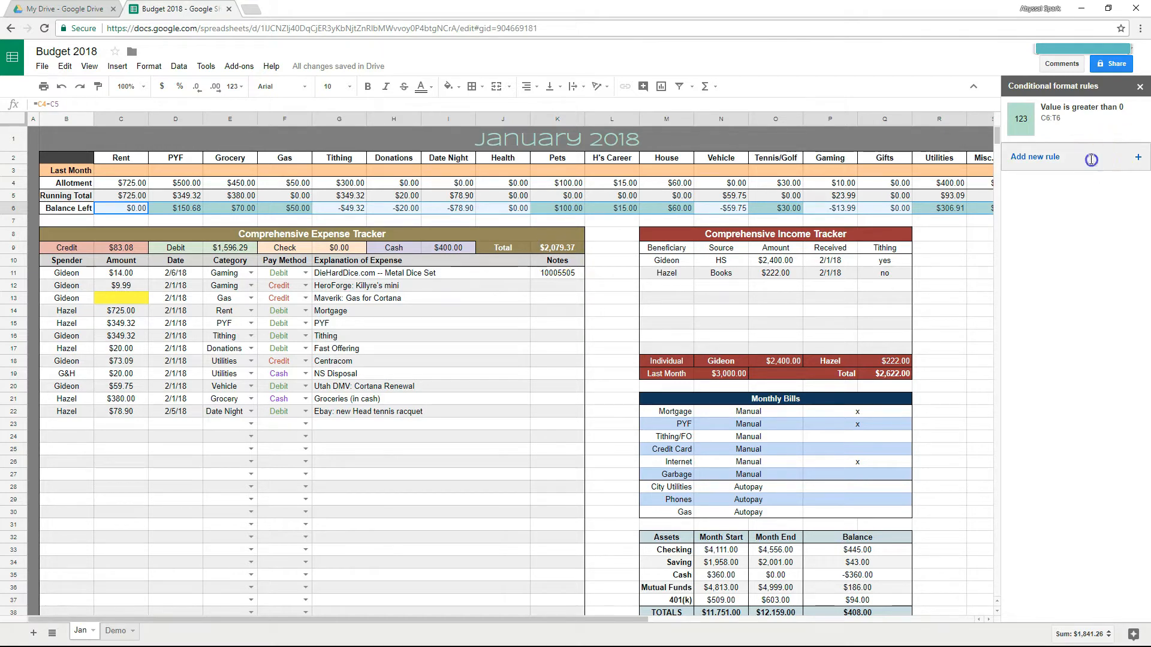
left_click(1076, 205)
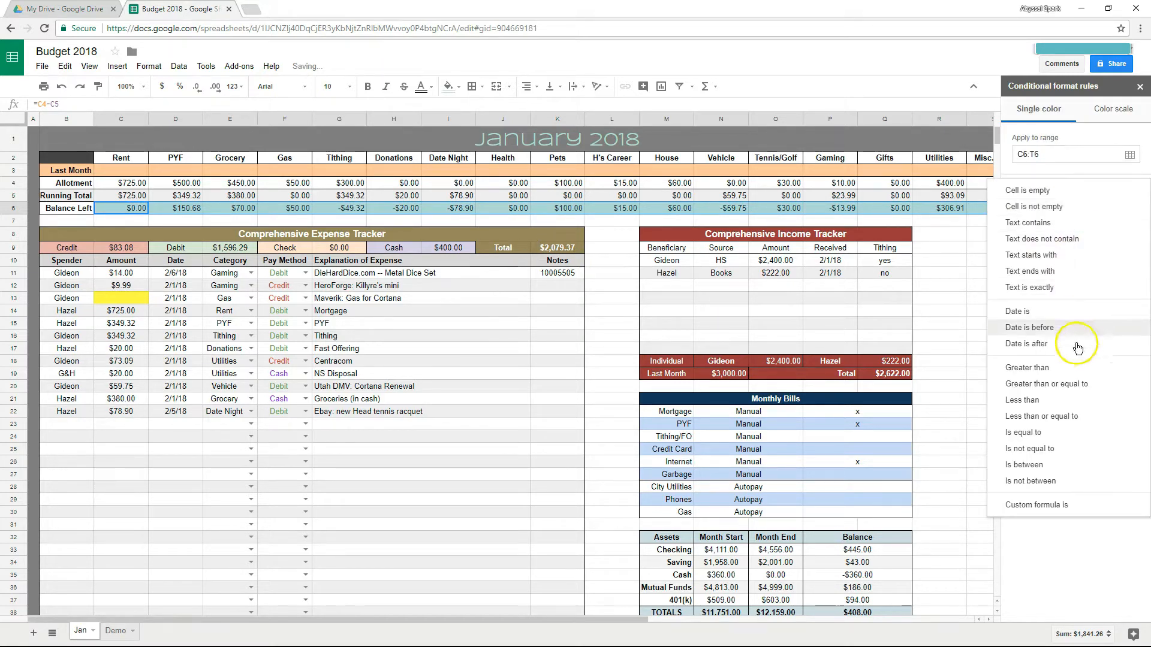
left_click(1043, 438)
left_click(1061, 227)
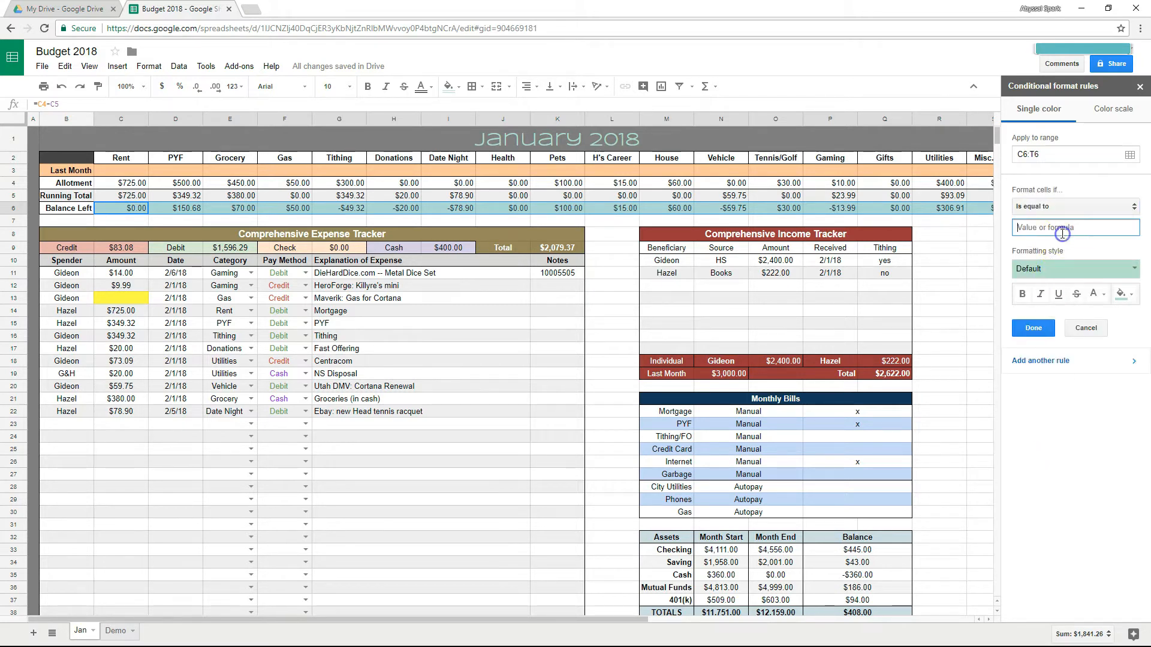
type("0")
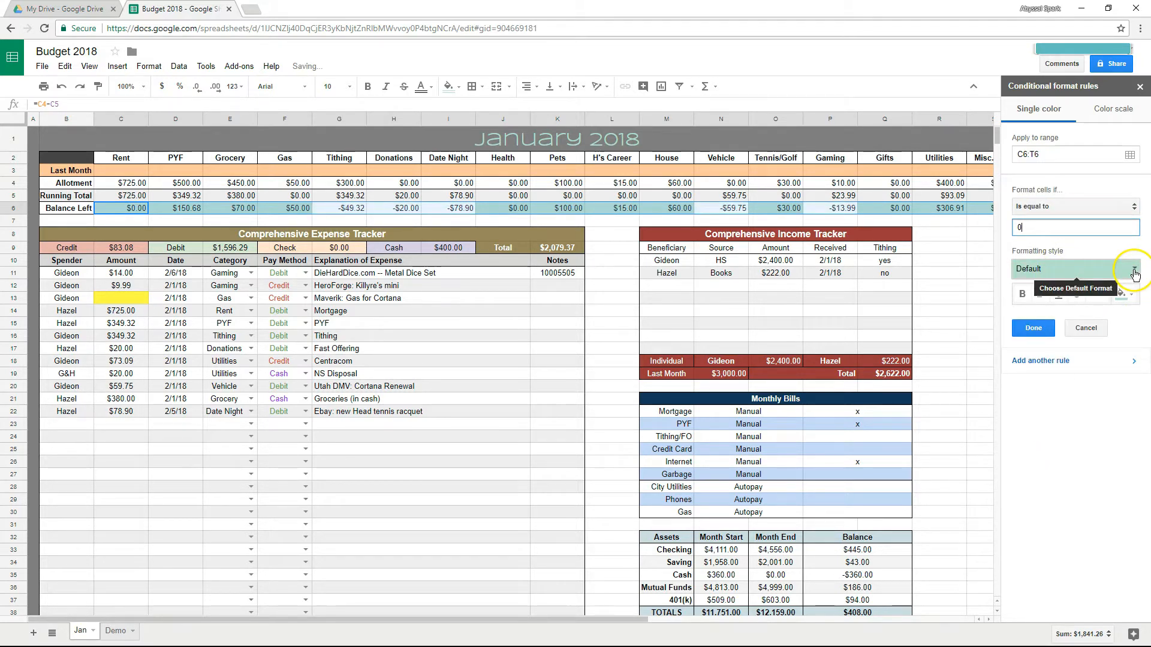
Step: Add a third C6:T6 rule giving values less than 0 the default light red fill, save it and close the rules
left_click(1076, 206)
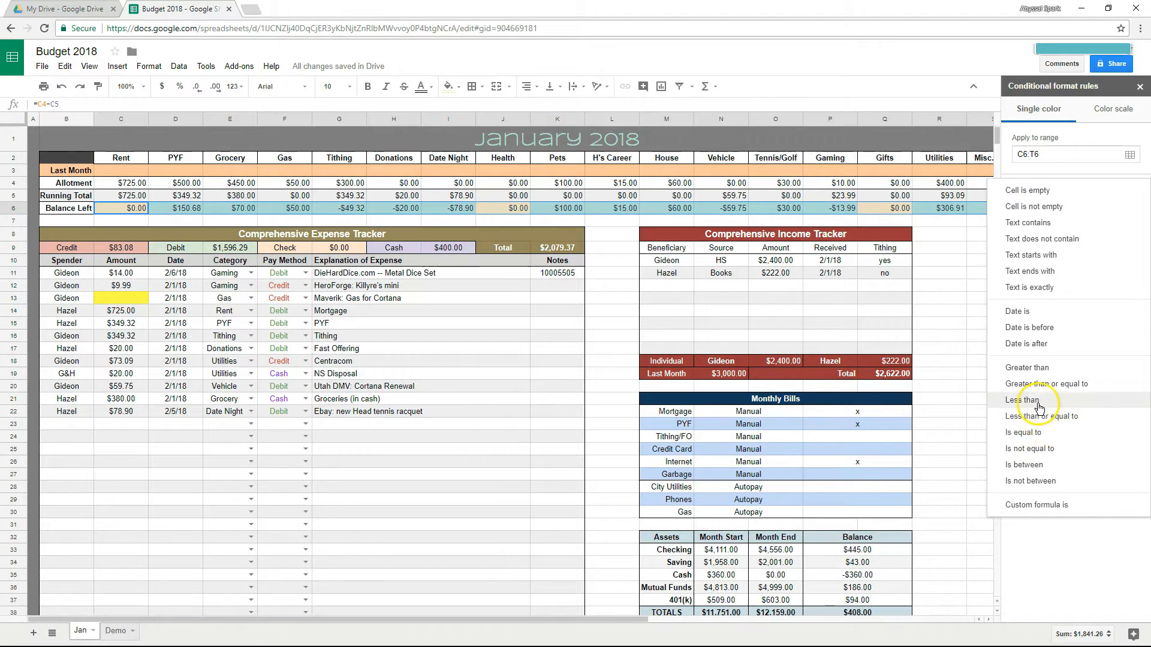
left_click(1031, 397)
left_click(1058, 220)
type("0")
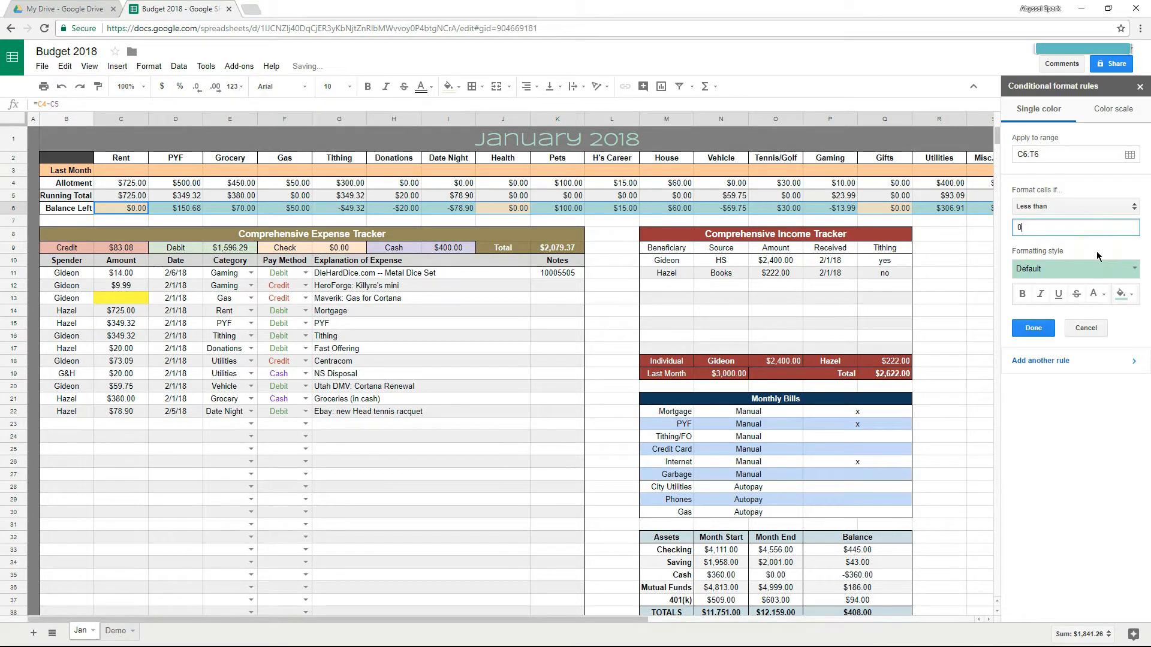
left_click(1130, 270)
left_click(1116, 293)
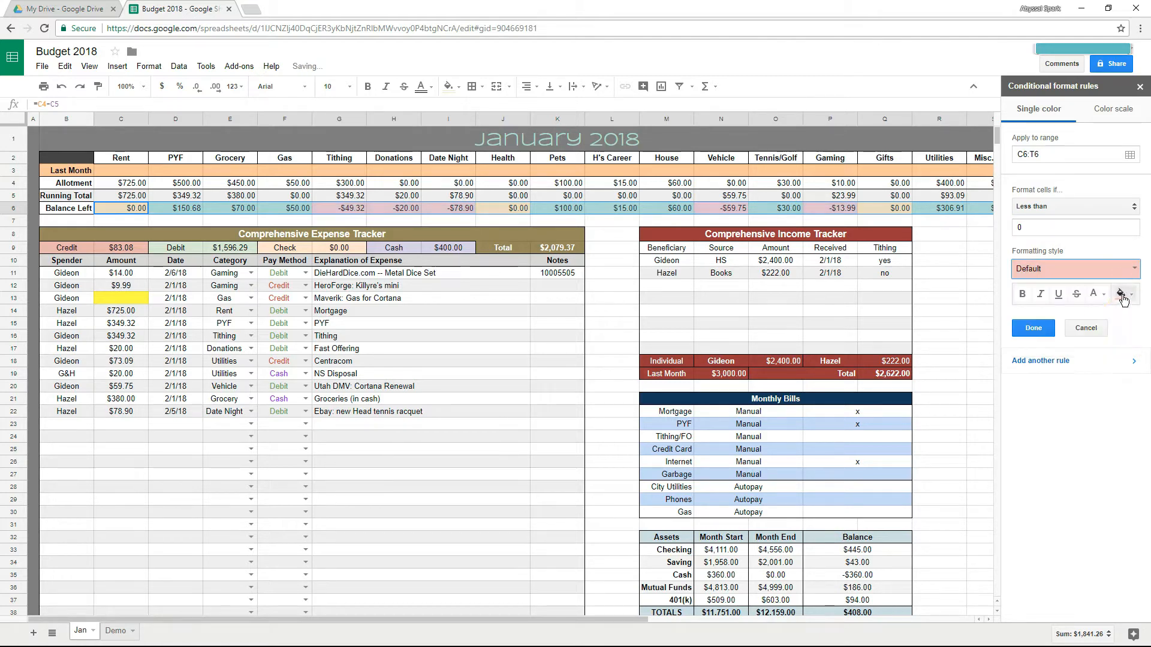
left_click(1034, 329)
left_click(953, 284)
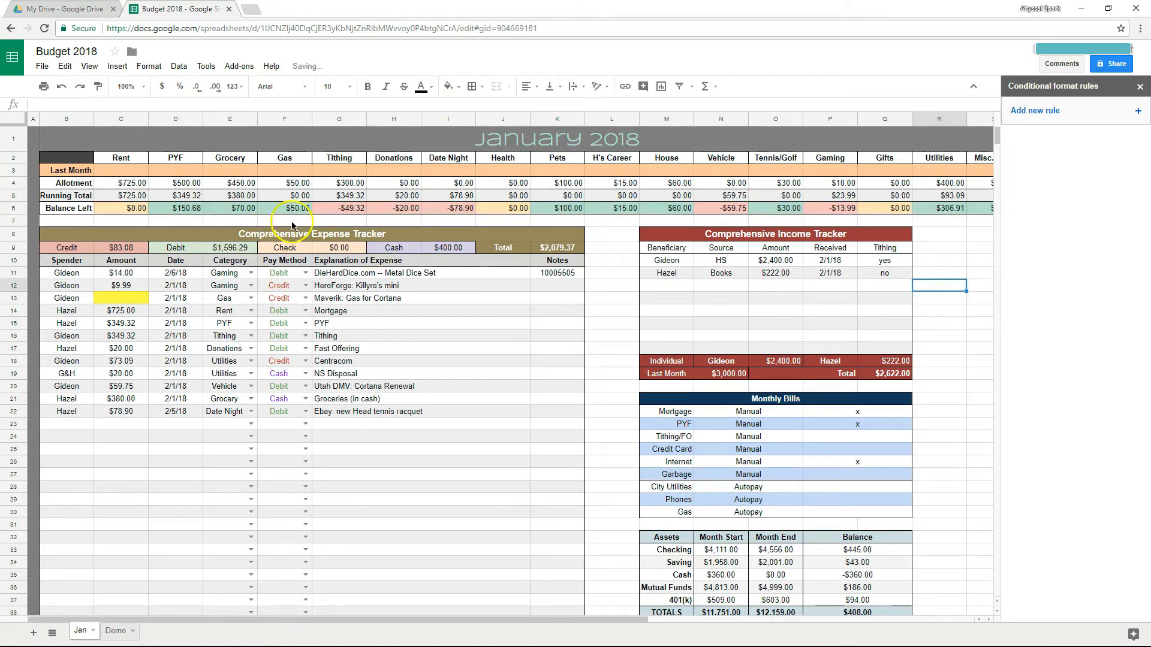
left_click(1139, 86)
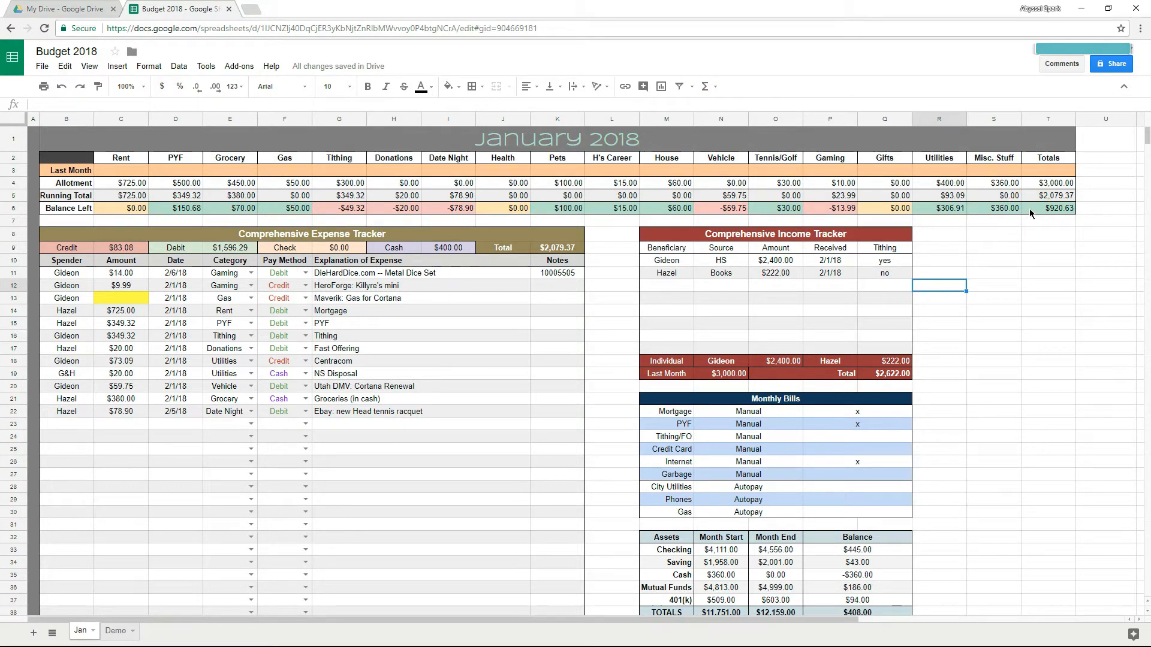
Step: Conditionally format the income tracker's Tithing cells Q10:Q17 with a green fill for yes and a light red fill for no
left_click(623, 254)
left_click_drag(884, 260, 884, 348)
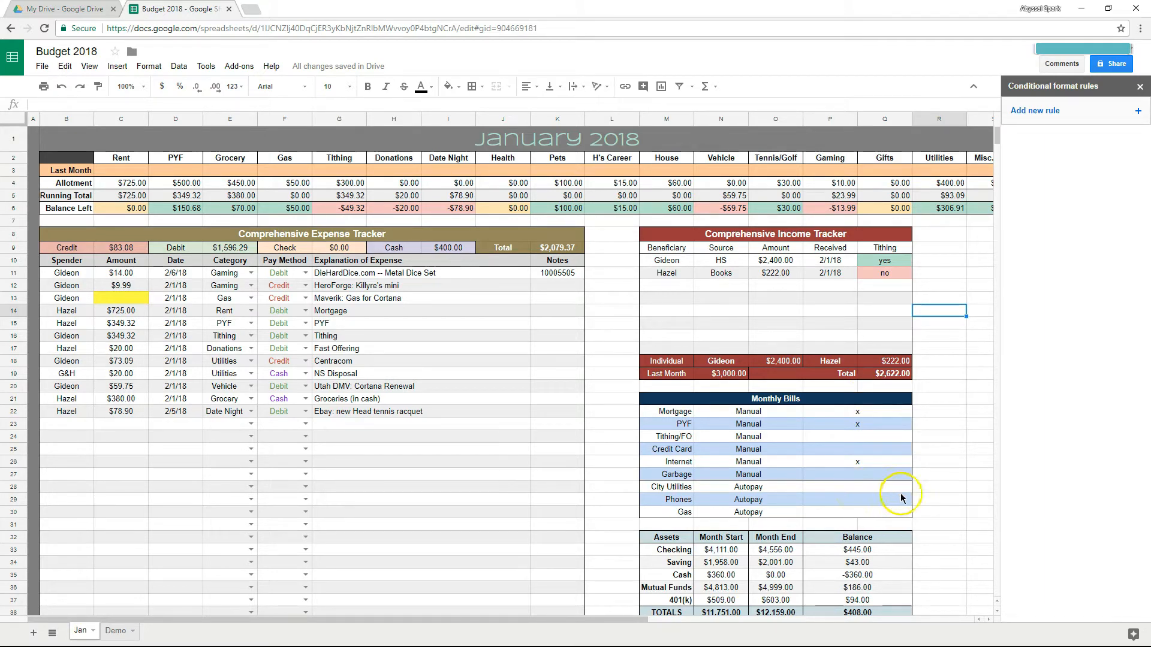
Step: Set a new conditional formatting rule for the expense tracker's Total cell K9 to use a custom formula
scroll(896, 474, "down", 5)
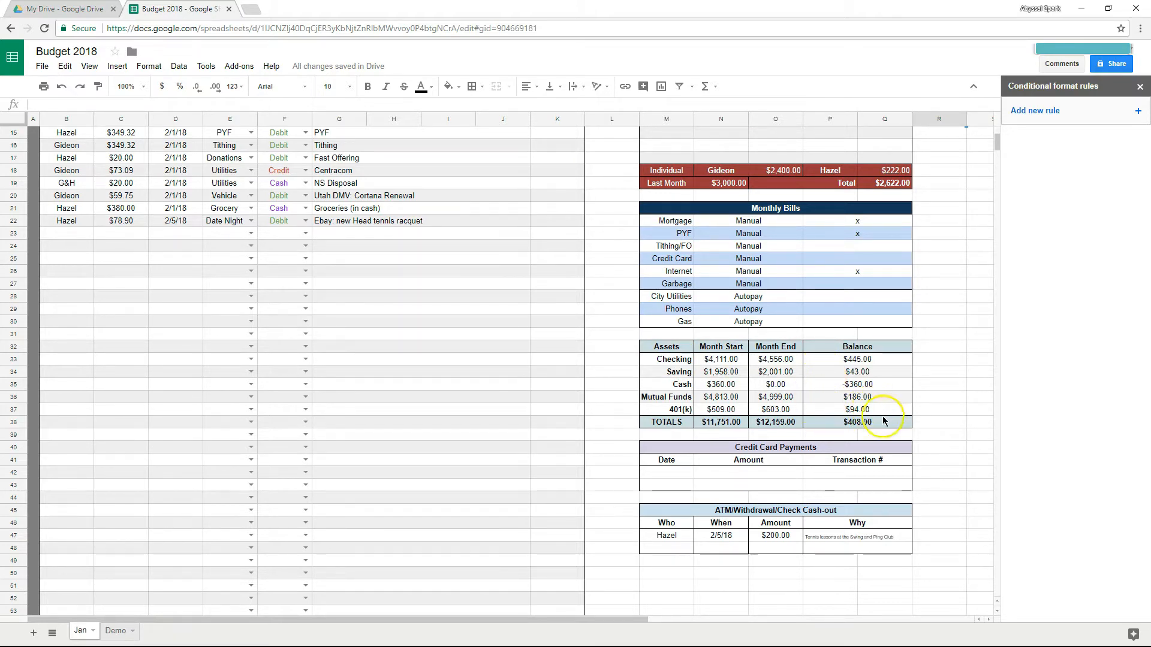
scroll(570, 462, "up", 5)
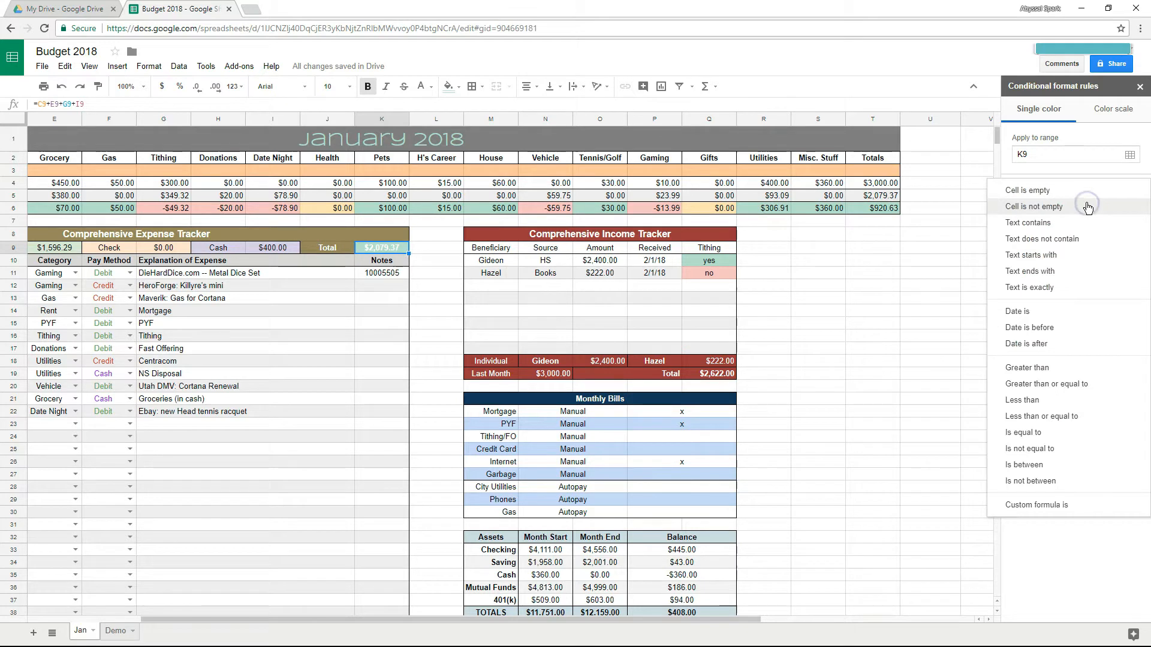
left_click(1047, 510)
left_click(1076, 227)
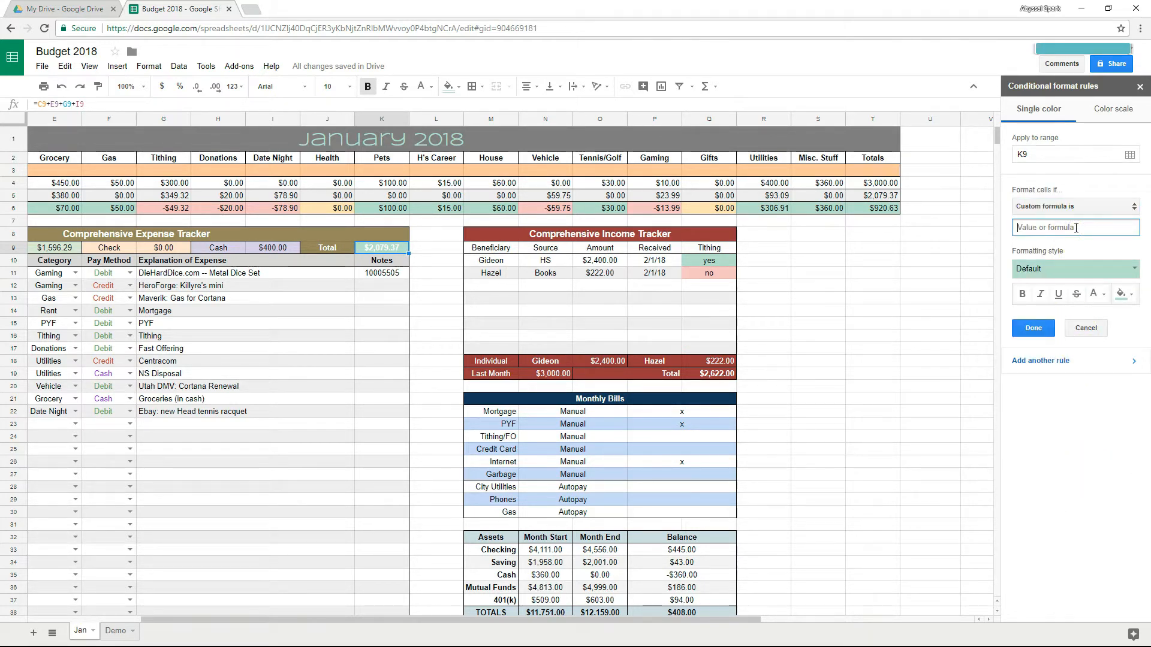
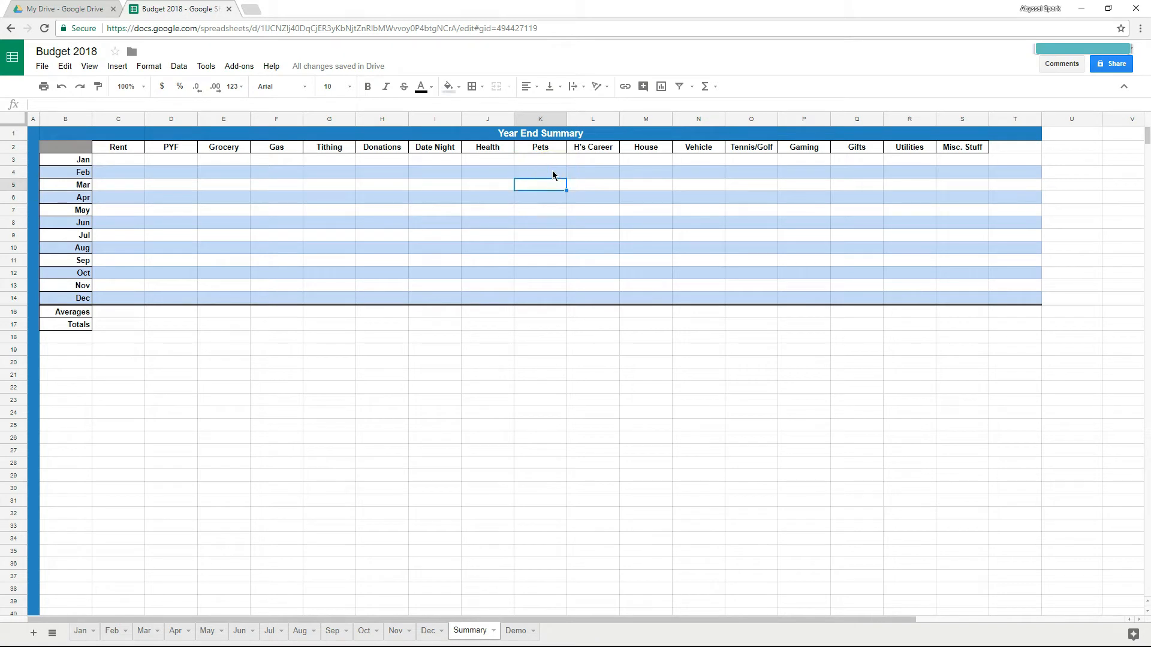
Step: Examine the Summary's monthly grid C3:T14 and compare it with the category rows at the head of the Sep sheet
left_click_drag(120, 161, 1019, 300)
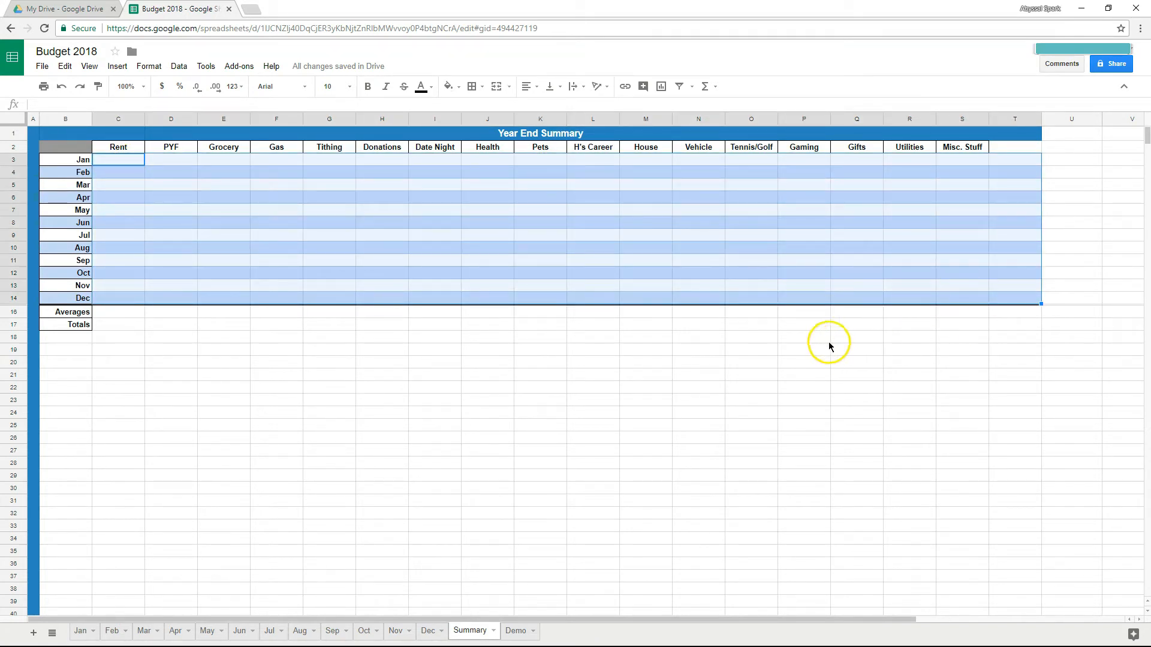
left_click(942, 363)
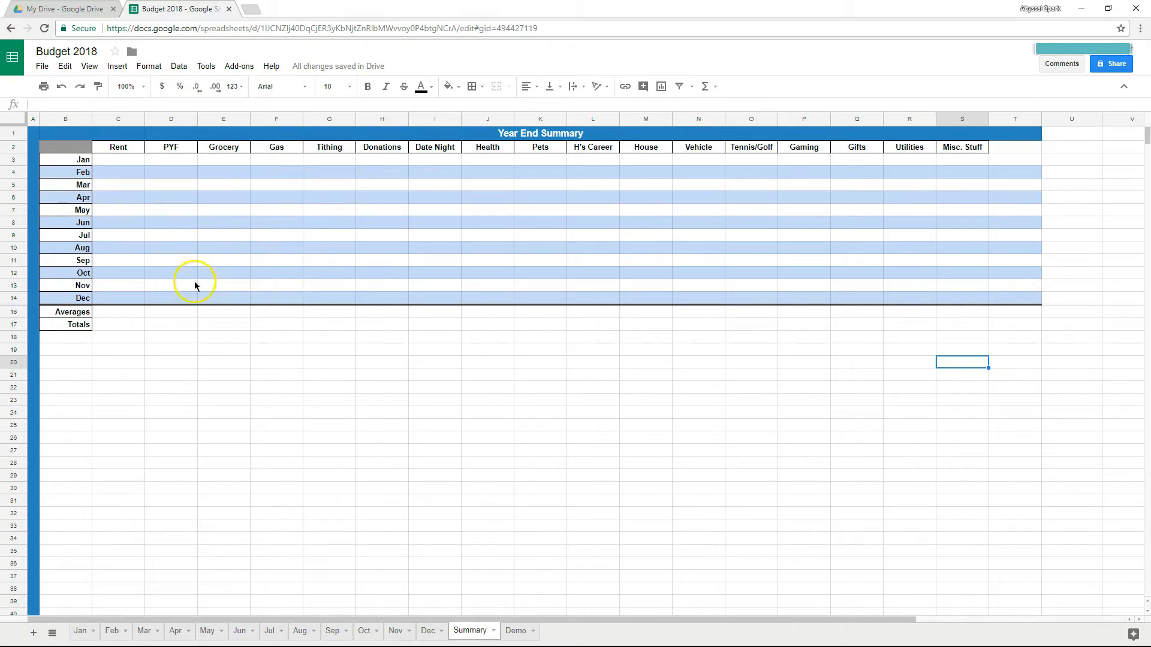
left_click(331, 630)
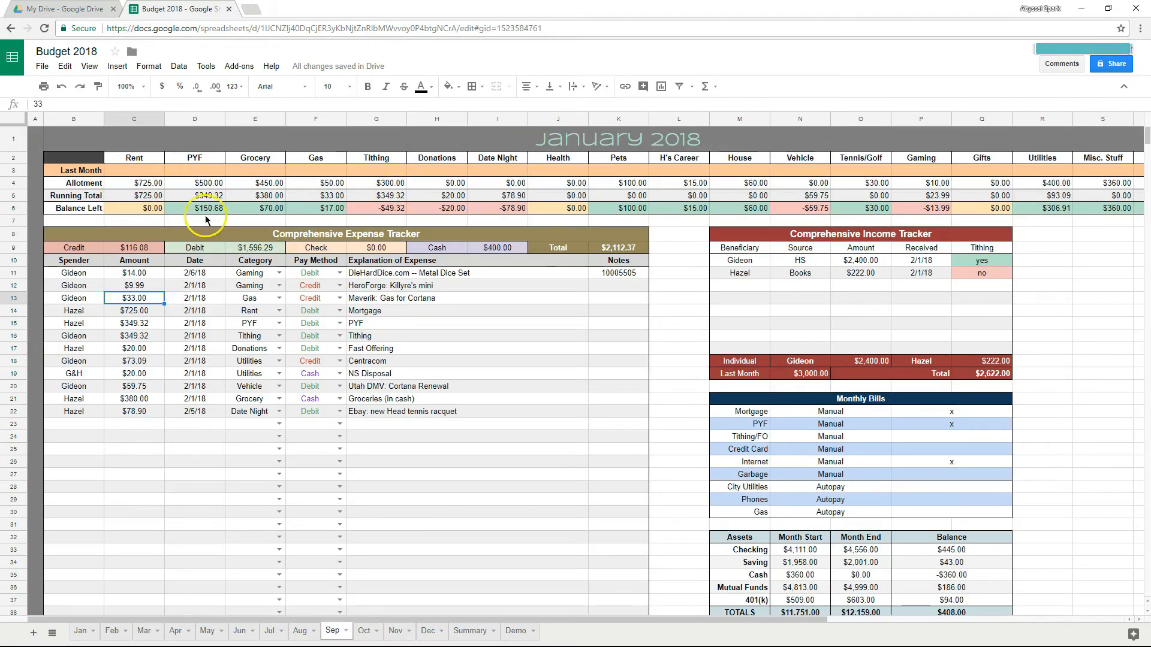
left_click(472, 630)
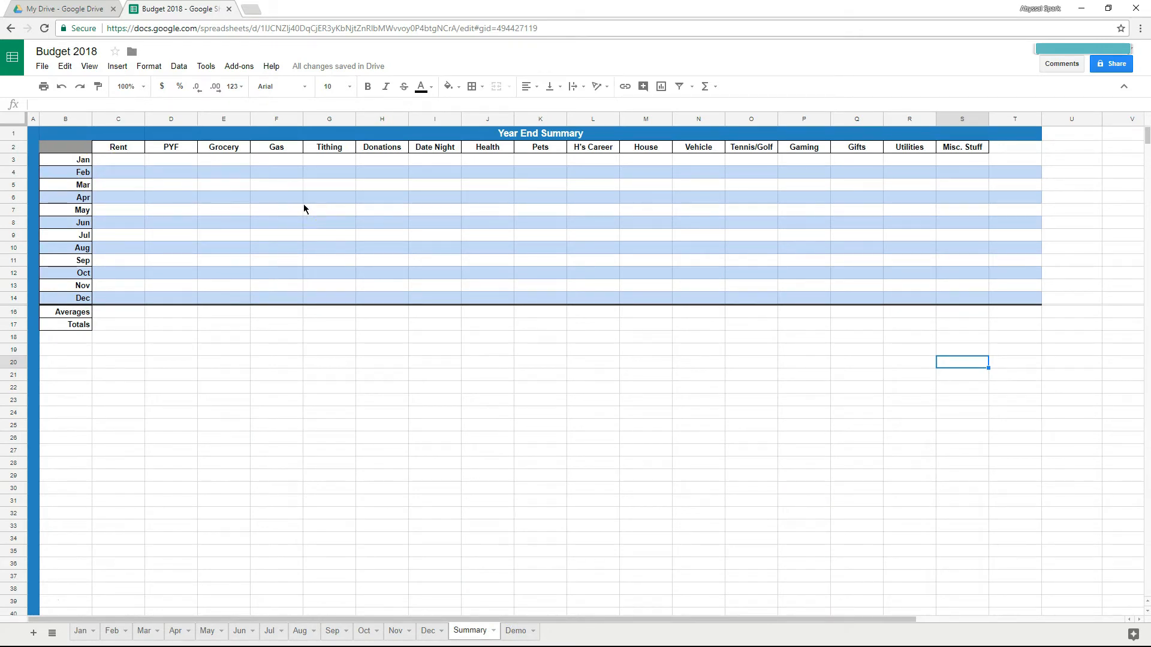
left_click(361, 108)
Step: Link the Summary's January Rent cell C3 to the Jan sheet's Rent running total with =Jan!C5
left_click(118, 159)
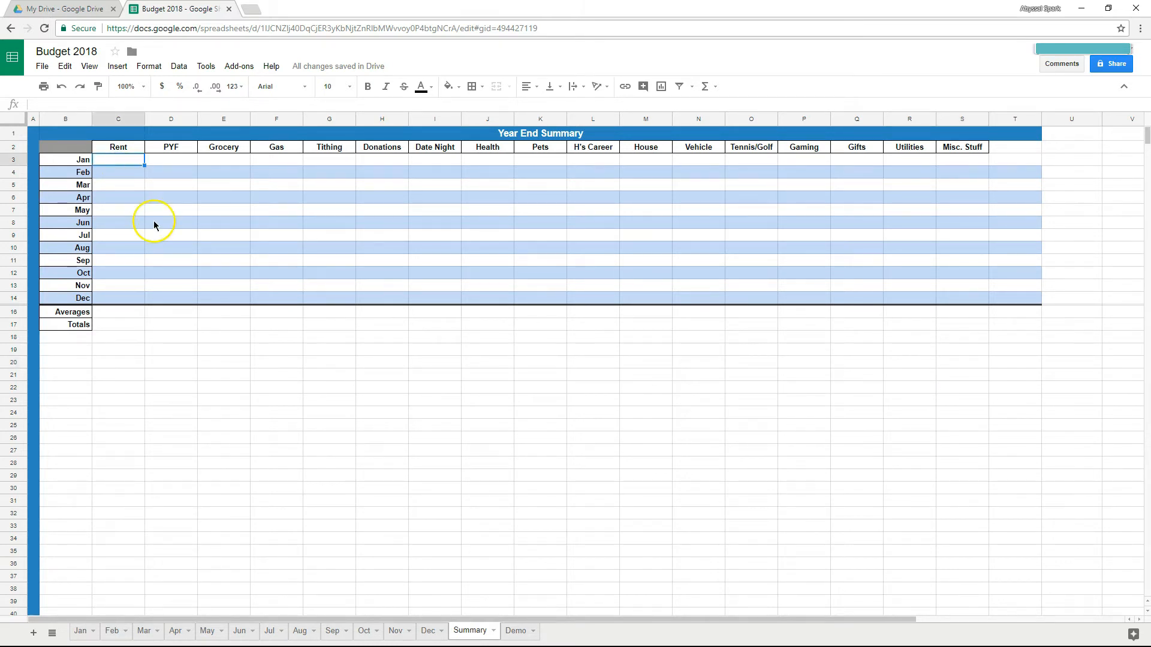
type("=")
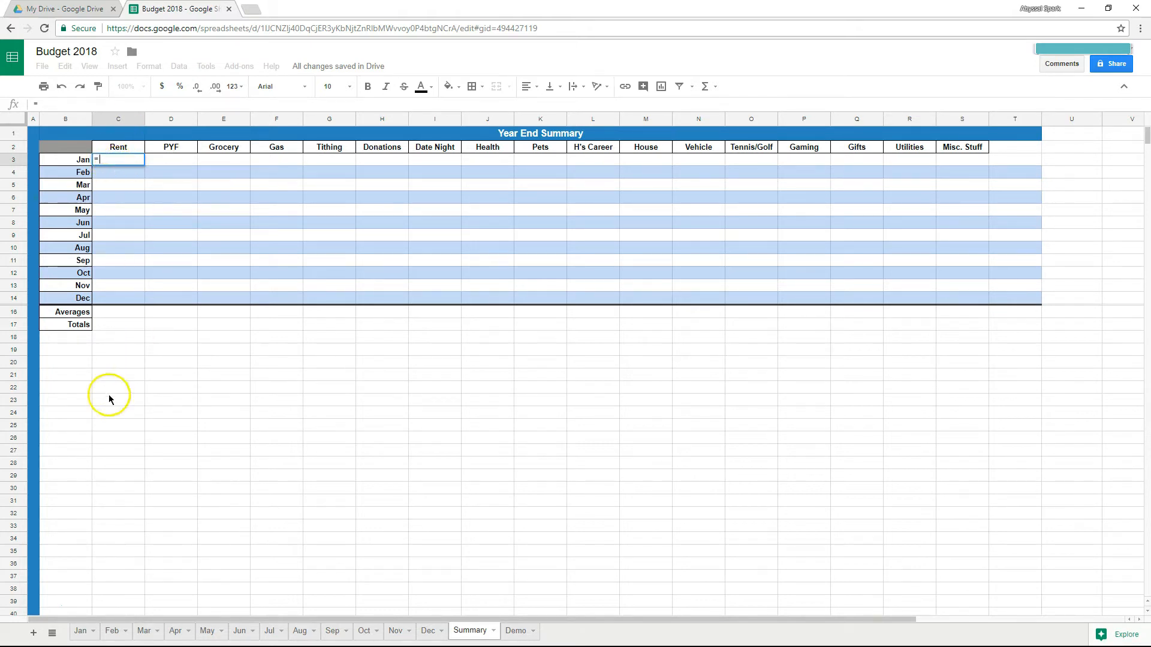
left_click(80, 630)
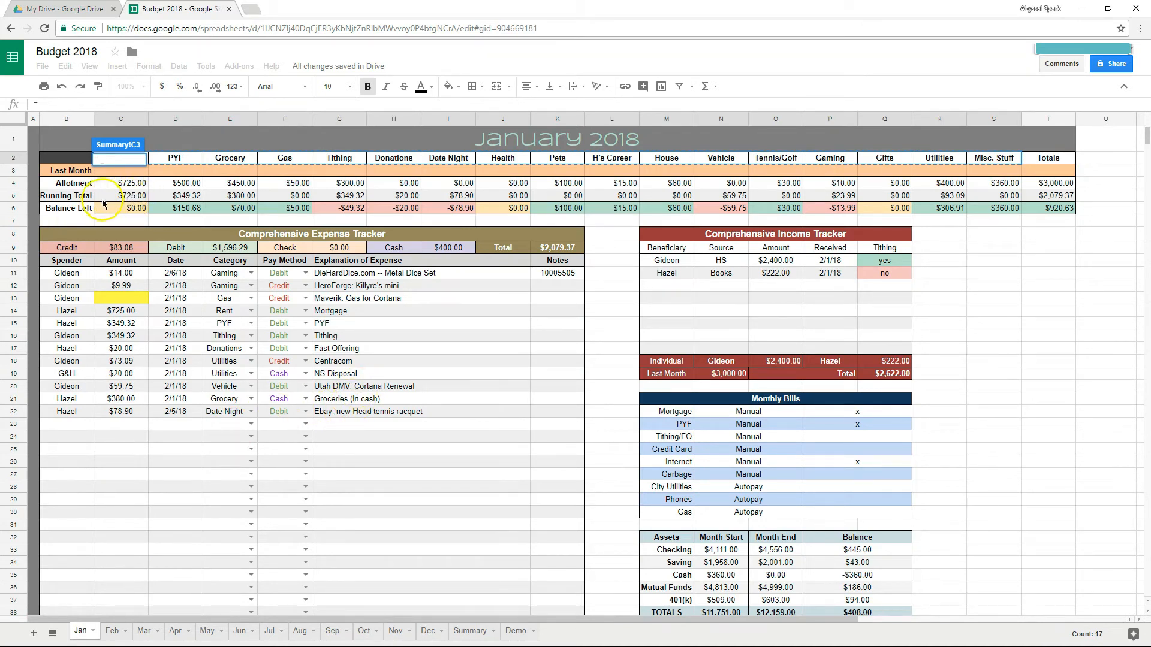
left_click(134, 196)
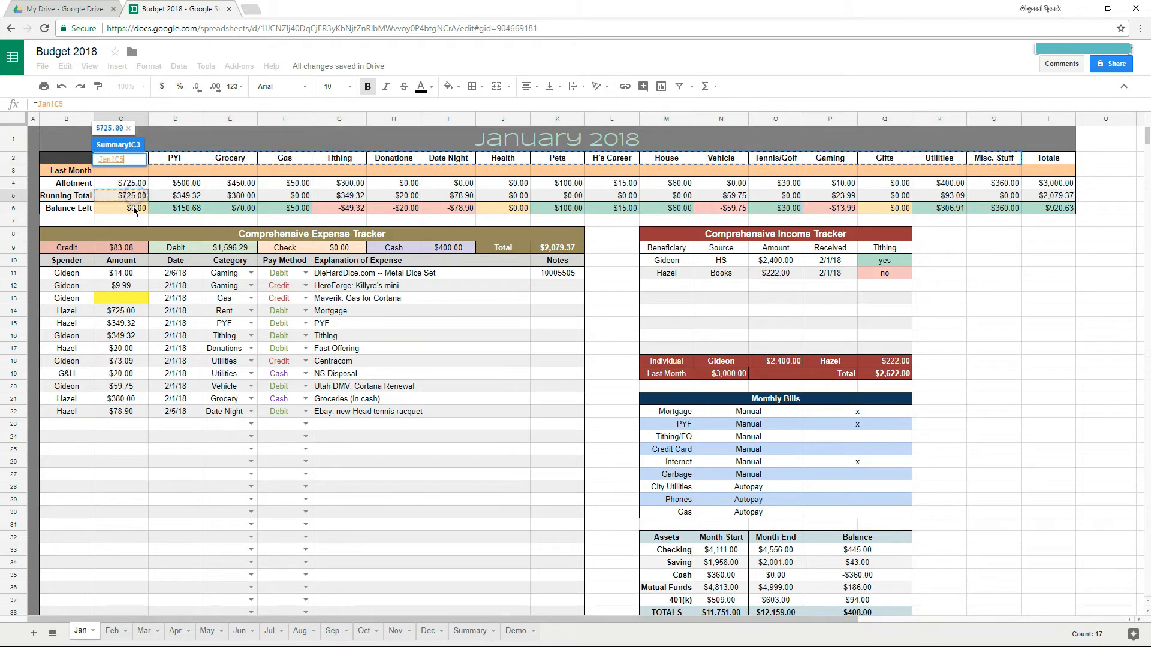
key("Return")
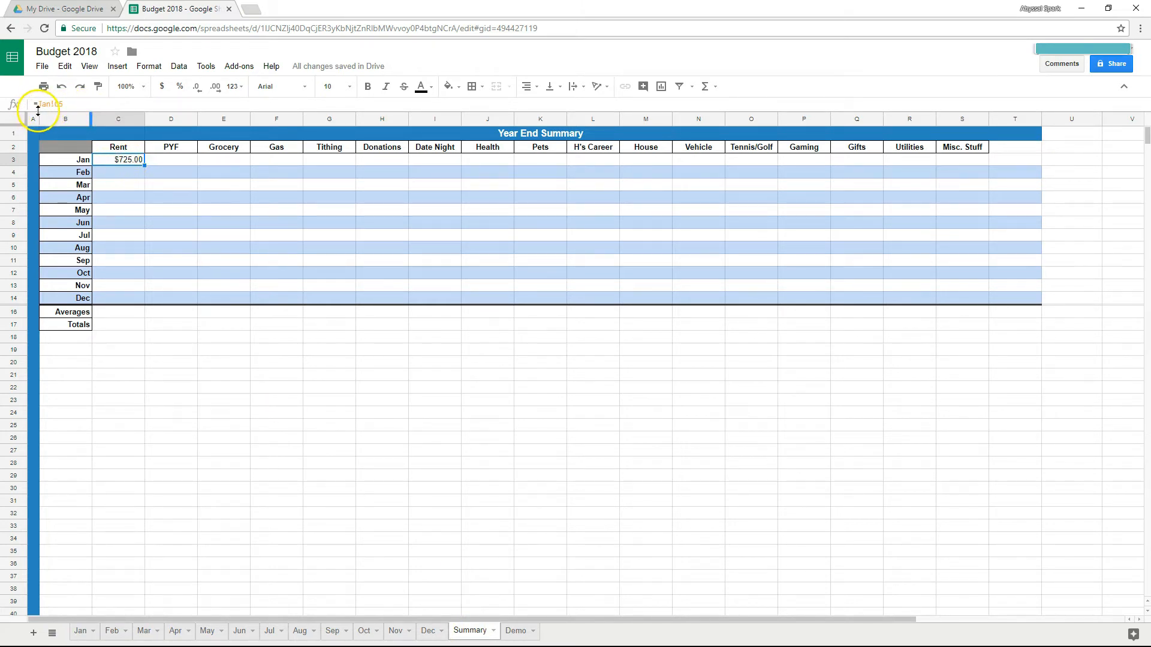
Step: Examine the sheet reference in Summary C3 and the Rent running total cell it points to on the Jan sheet
left_click(70, 106)
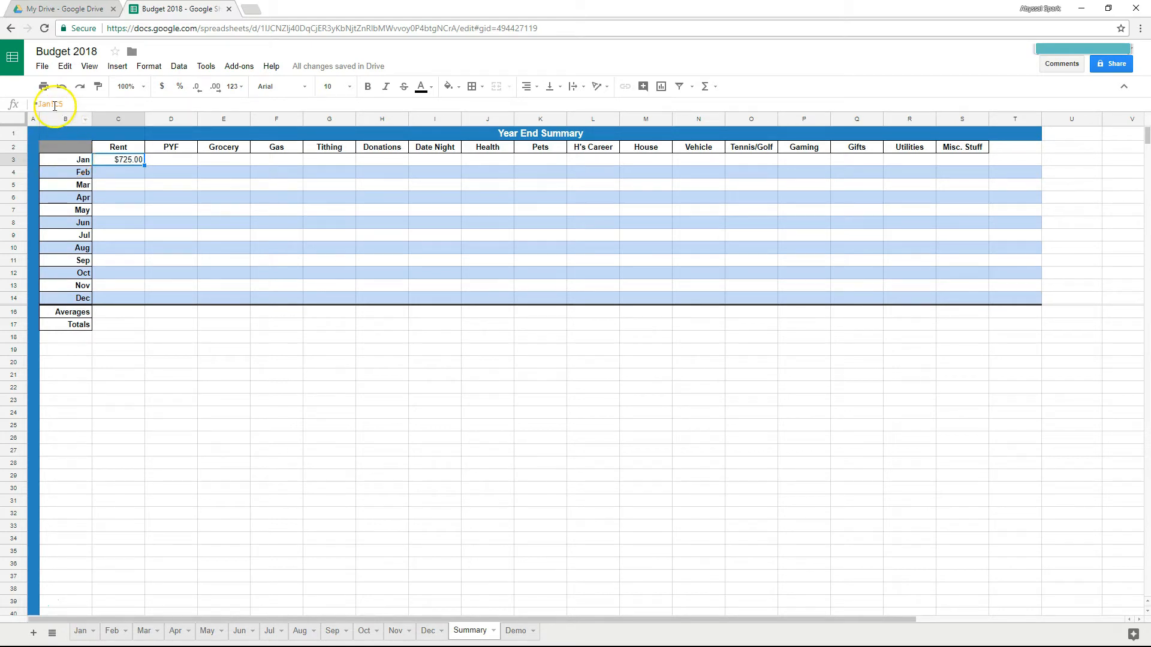
left_click_drag(38, 104, 62, 105)
left_click(70, 105)
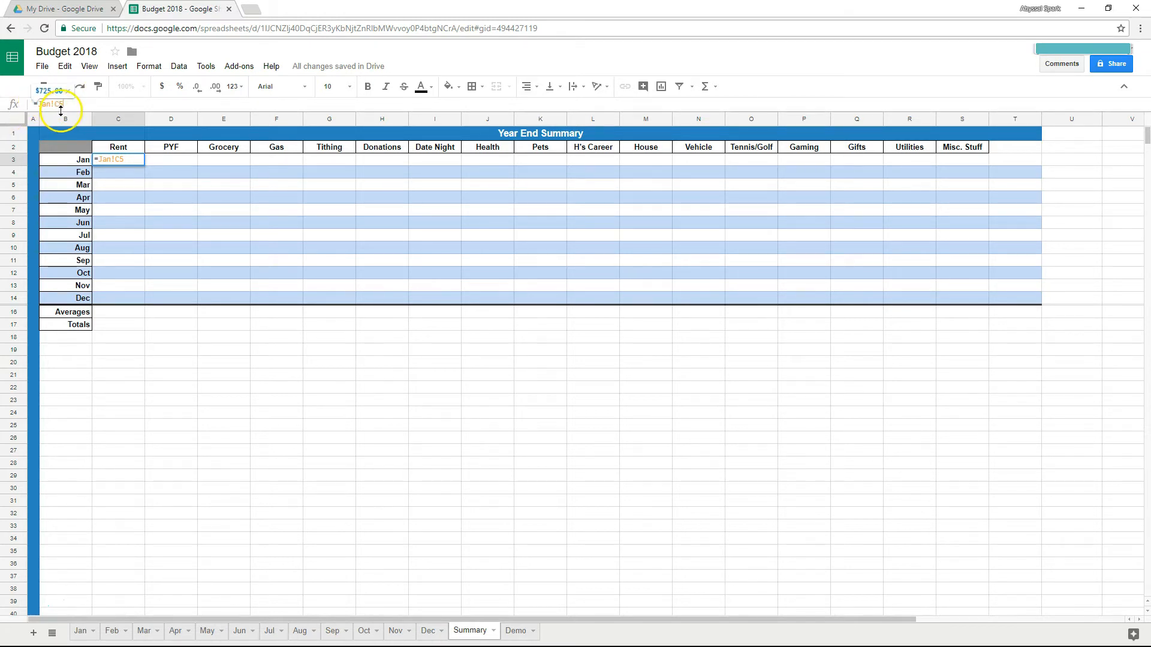
left_click(82, 631)
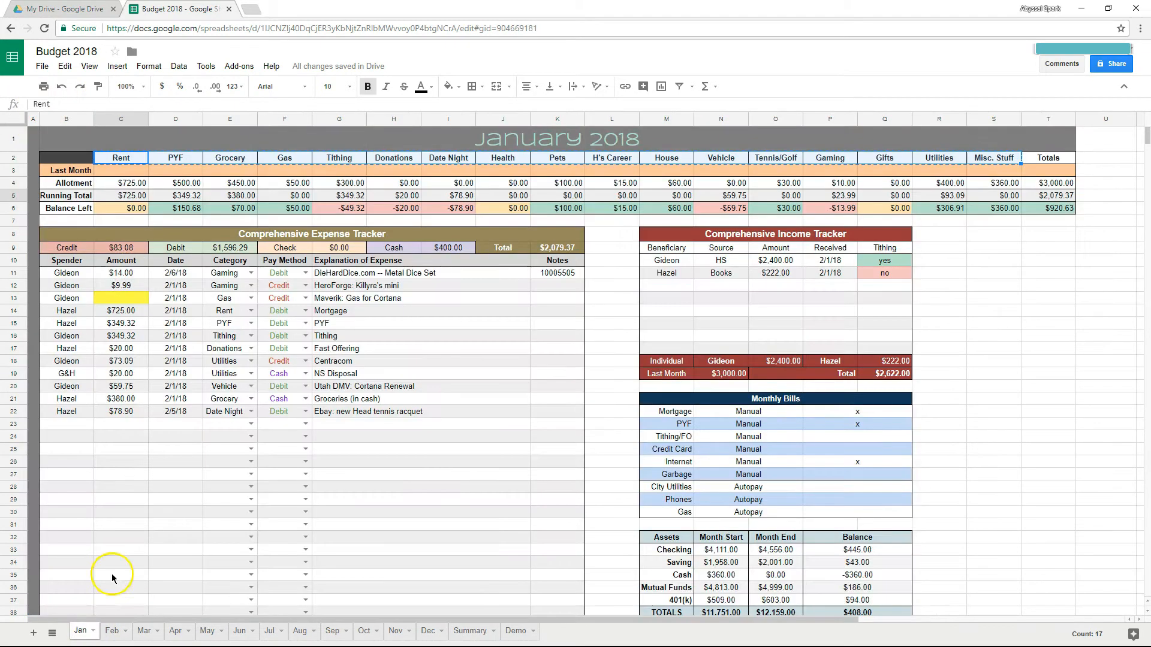
left_click(127, 195)
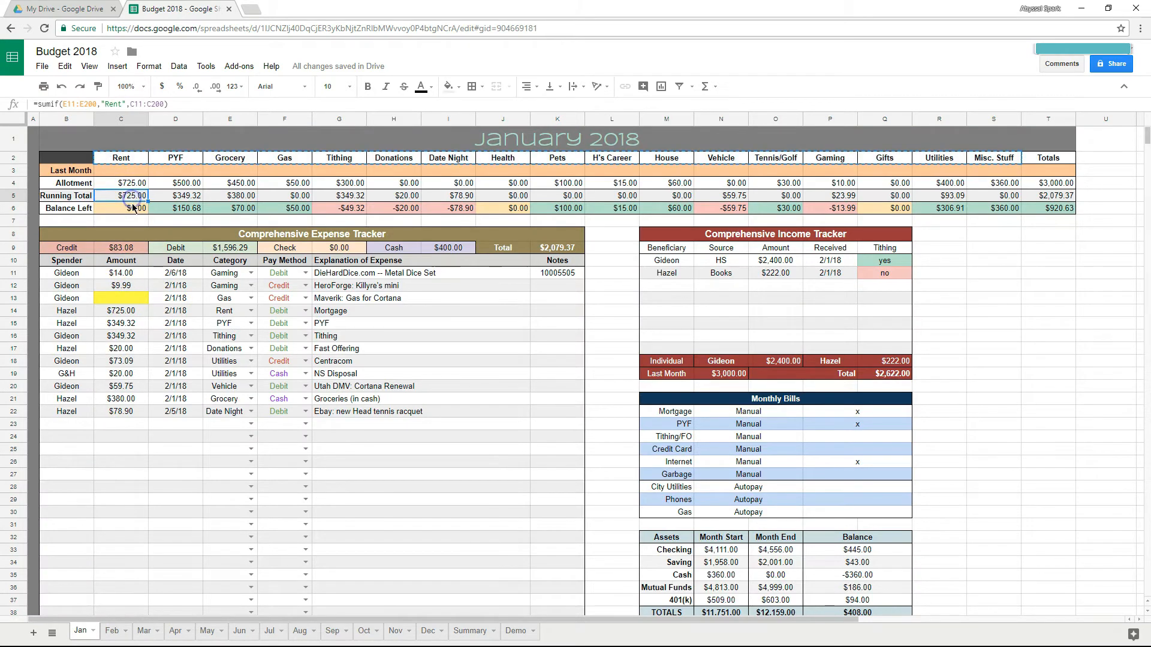
key("Return")
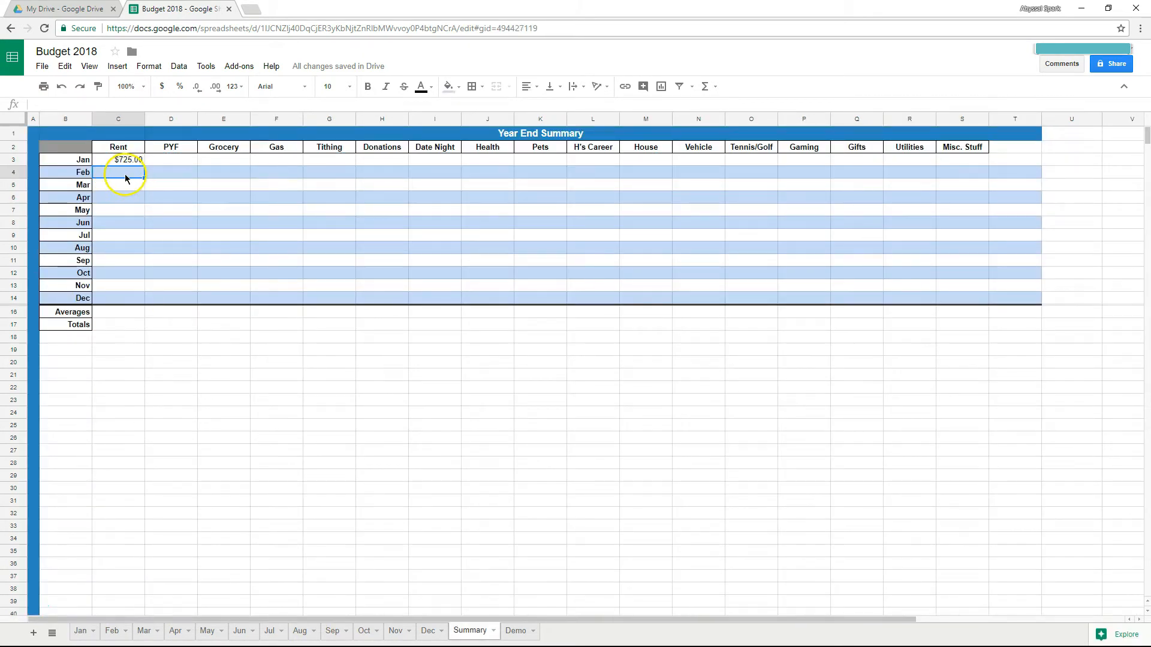
Step: Link the Summary's February Rent cell C4 to the Feb sheet's Rent running total with =Feb!C5
left_click(111, 107)
left_click(112, 631)
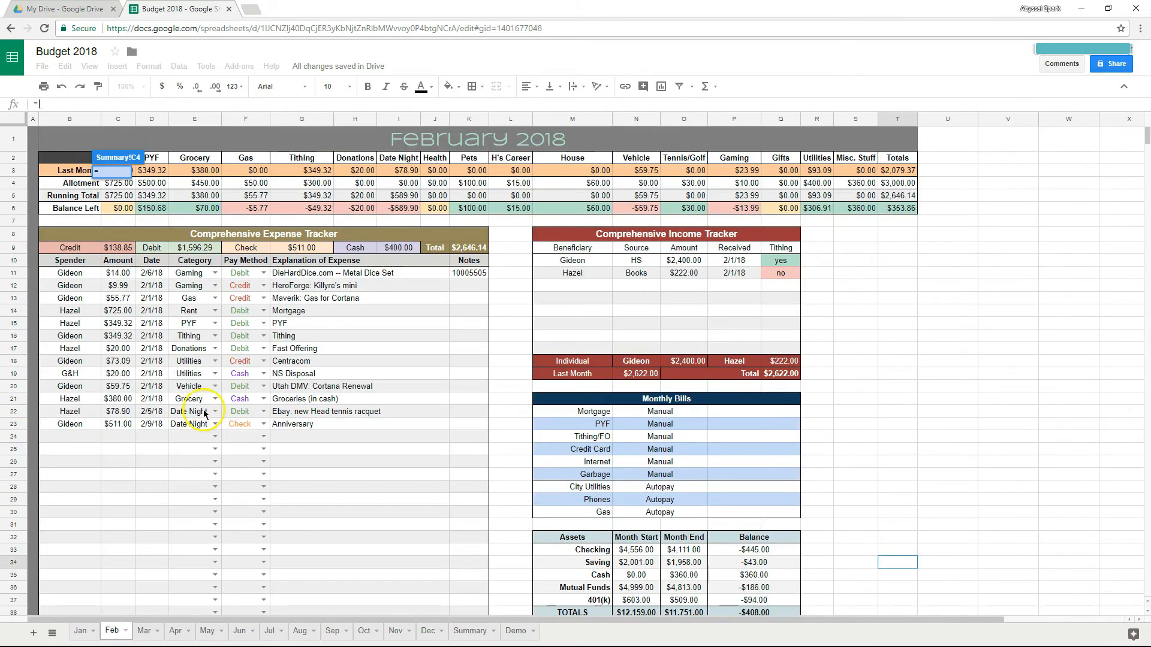
left_click(122, 196)
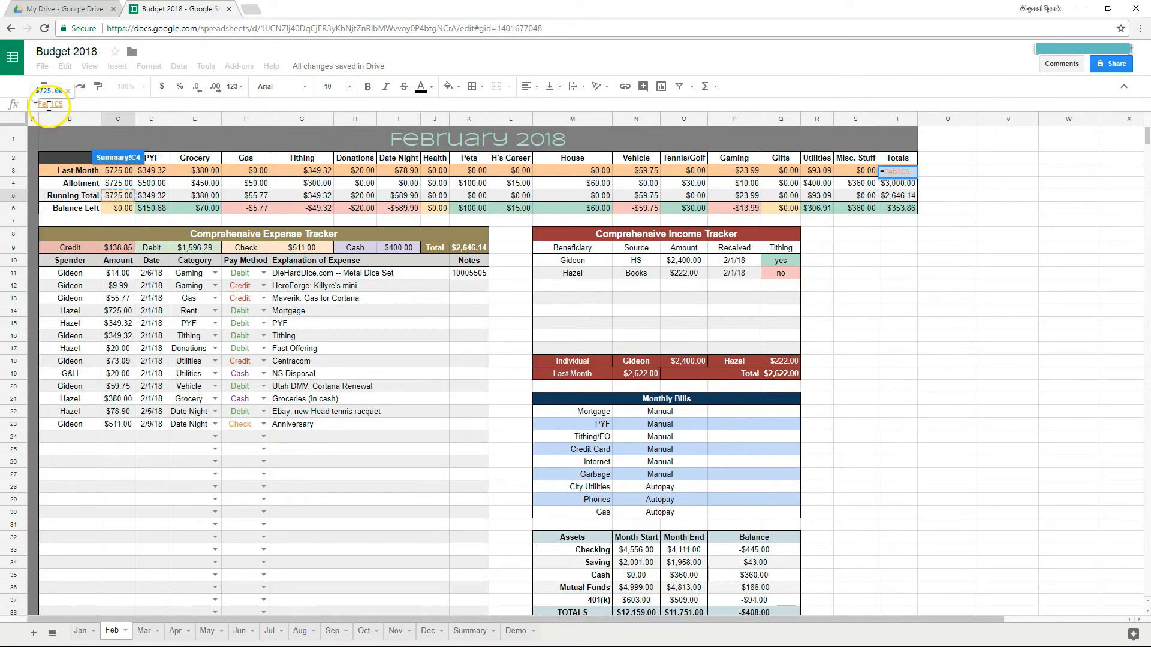
key("Return")
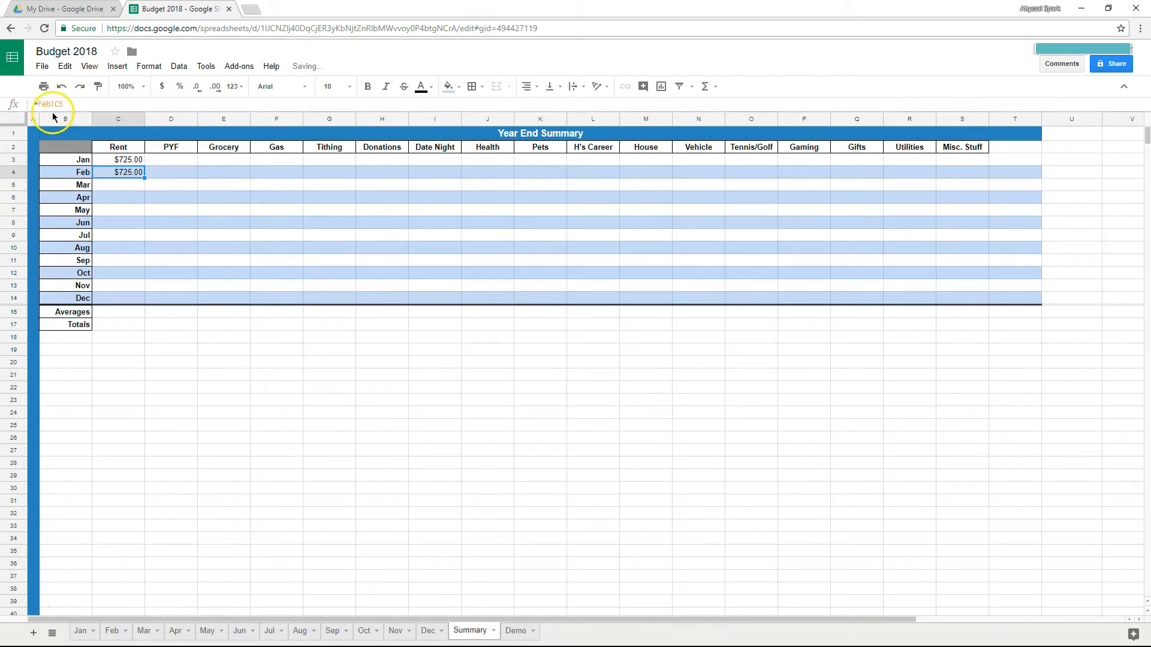
Step: Link the Summary's March Rent cell C5 to the Mar sheet's Rent running total with =Mar!C5
left_click(116, 184)
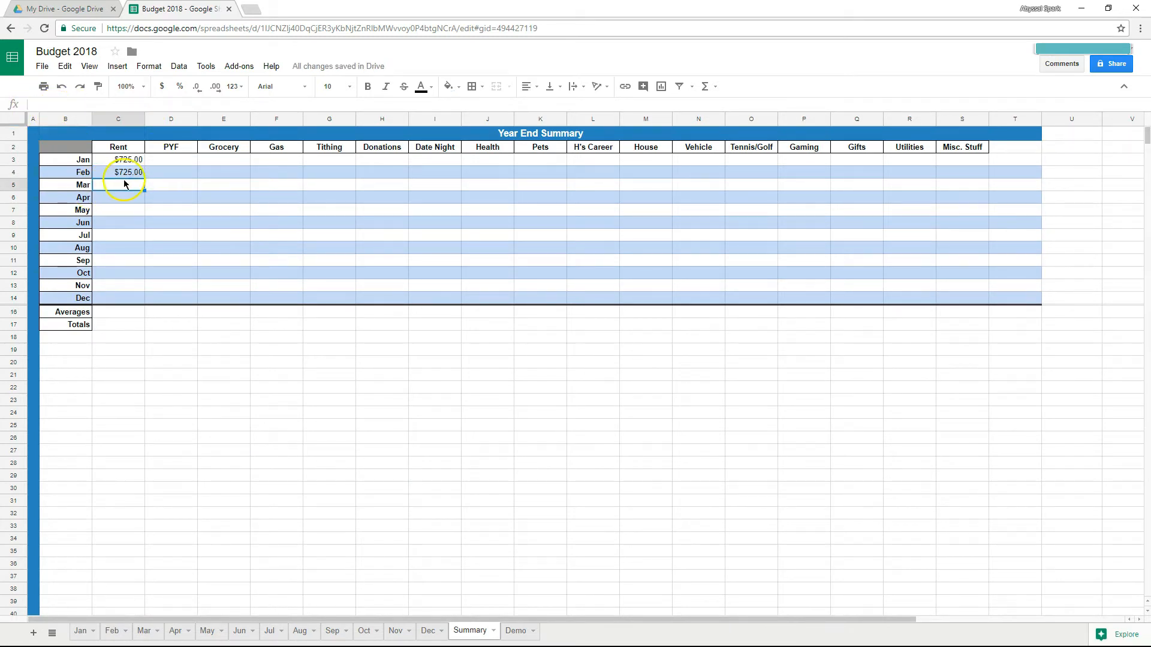
left_click(129, 171)
left_click(113, 189)
left_click(119, 200)
left_click(124, 214)
left_click(122, 184)
type("=")
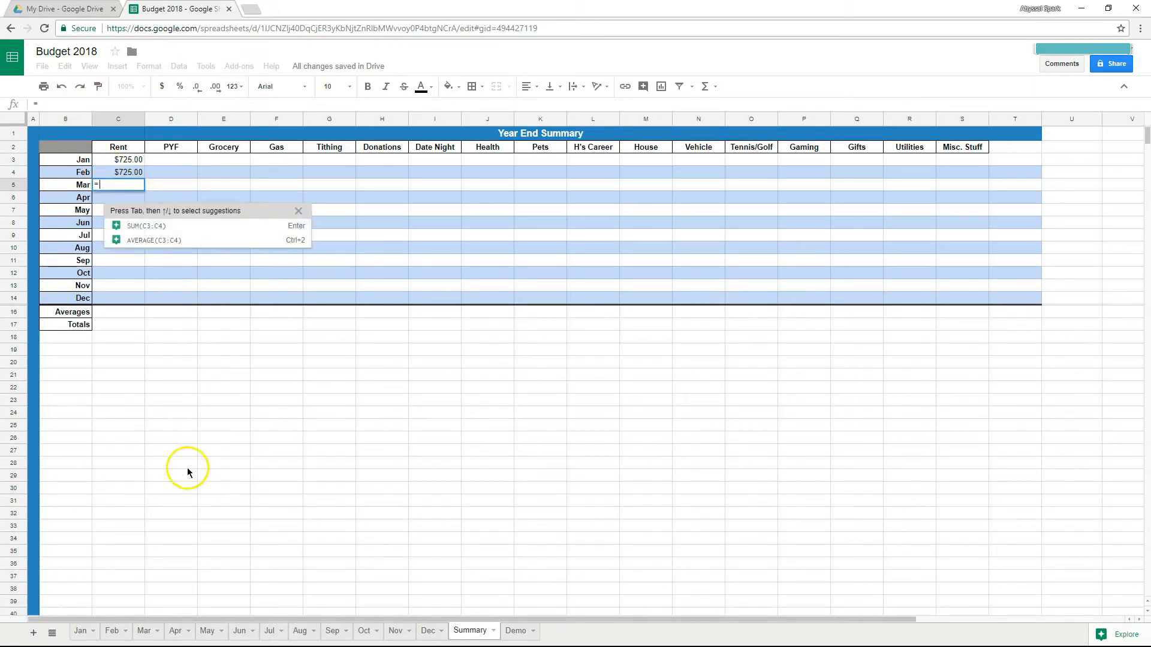
left_click(147, 631)
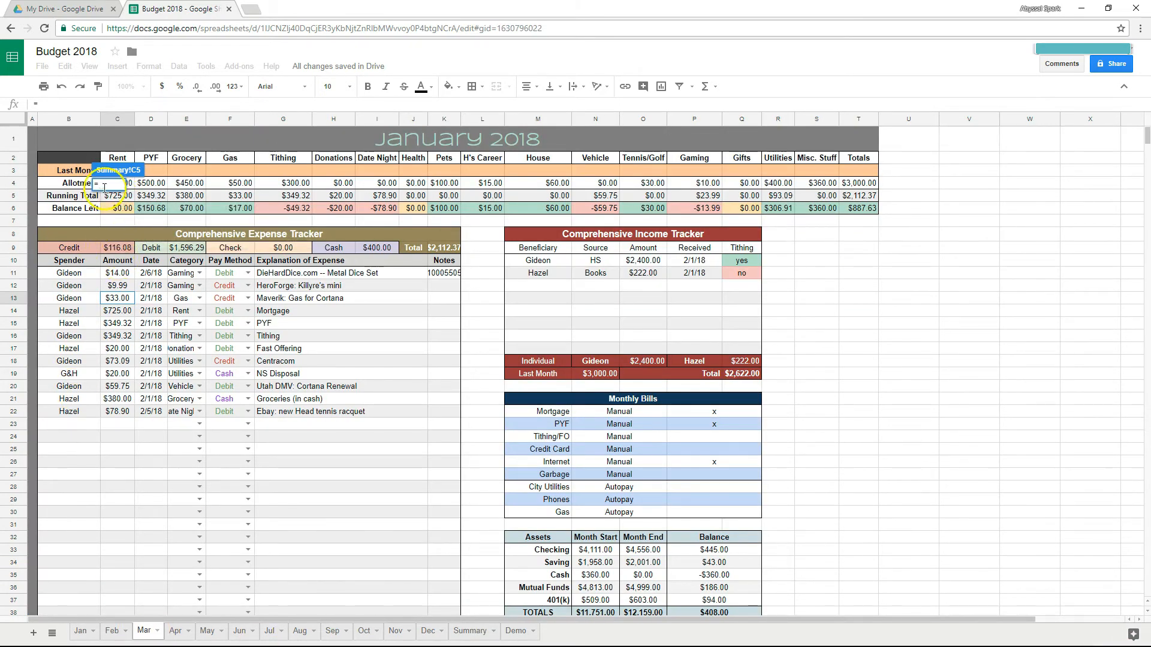
left_click(117, 195)
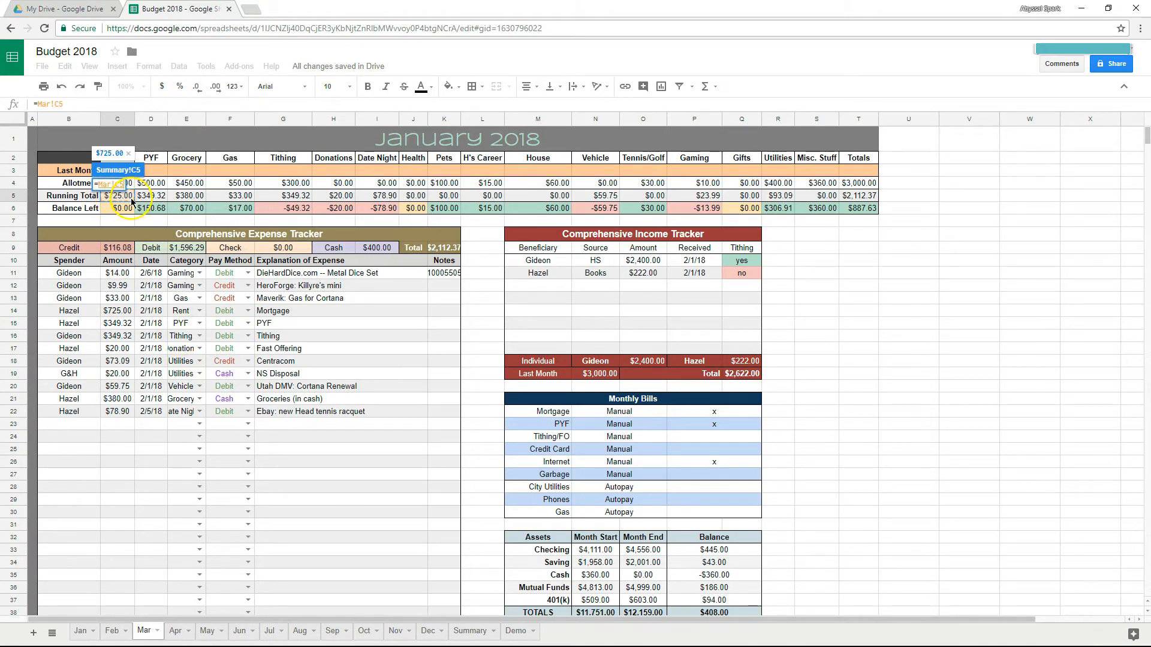
key("Return")
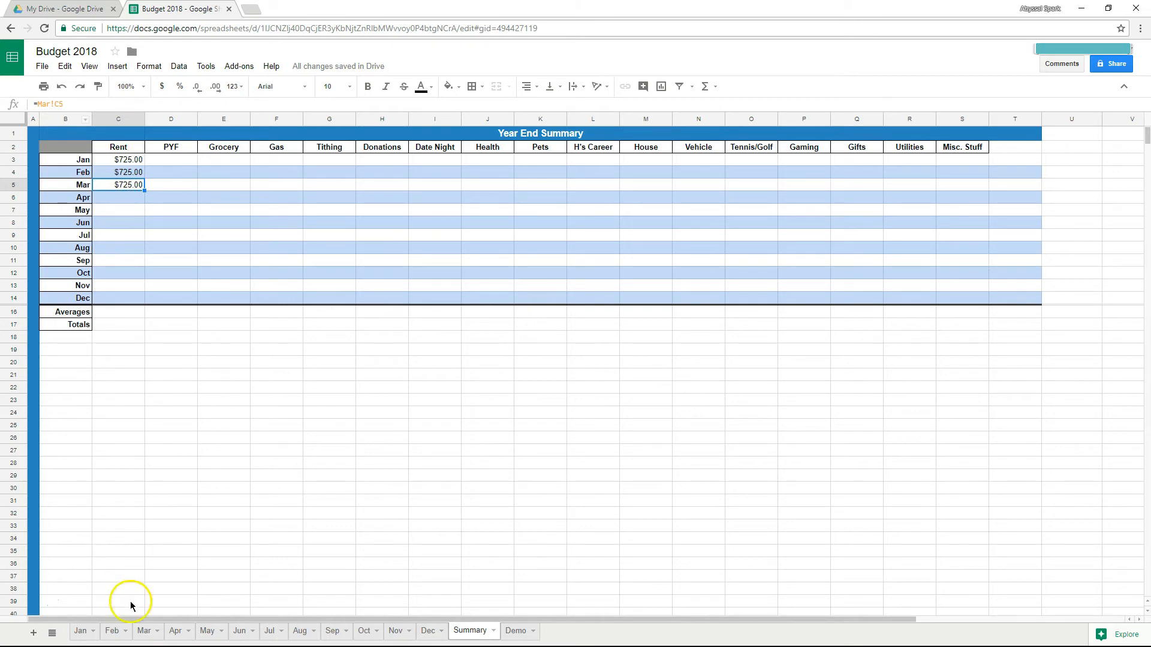
Step: Fill the Summary's April through December Rent cells with references to C5 on each month's sheet, starting with =Apr!C5
left_click(175, 631)
left_click(269, 630)
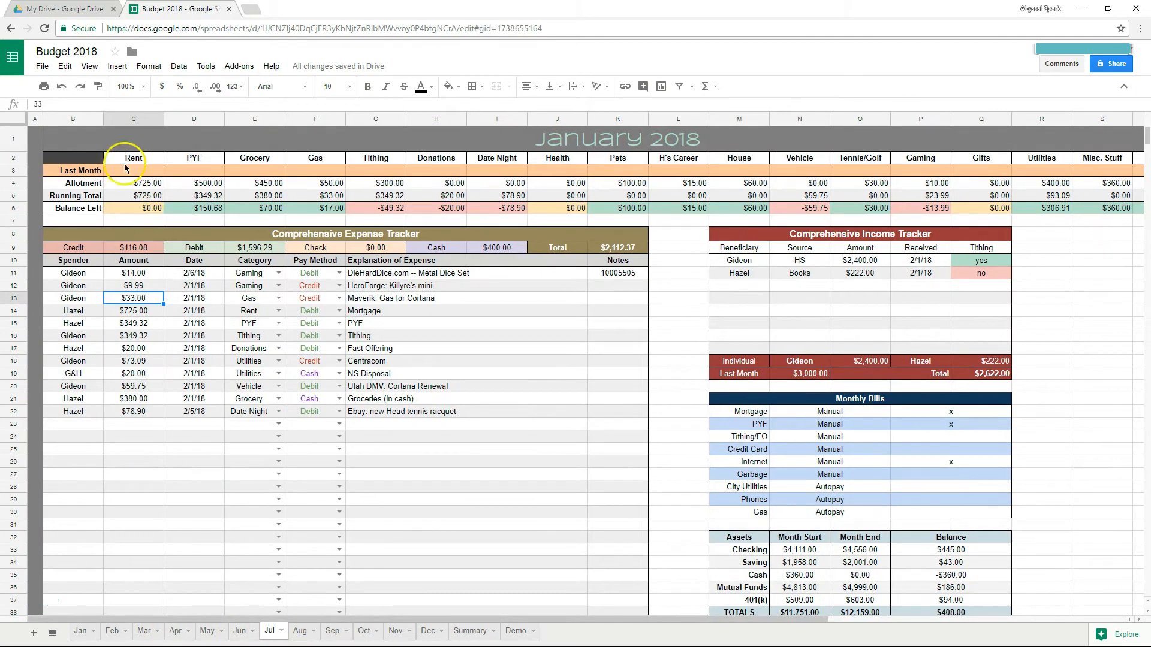
left_click(364, 630)
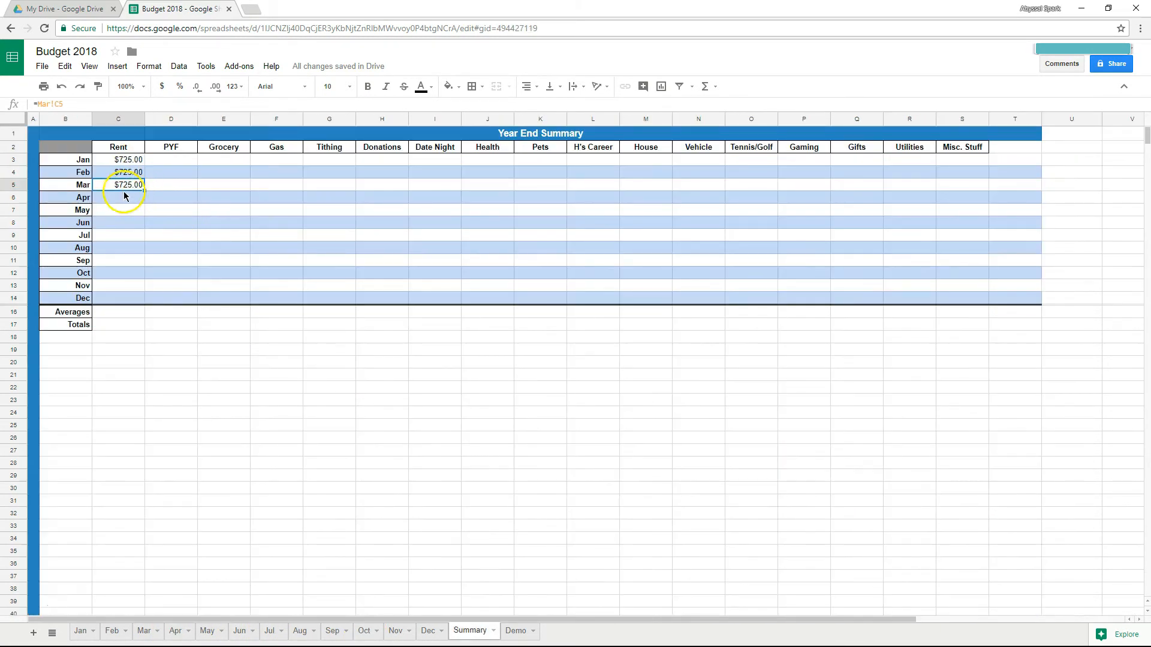
left_click(124, 200)
type("=")
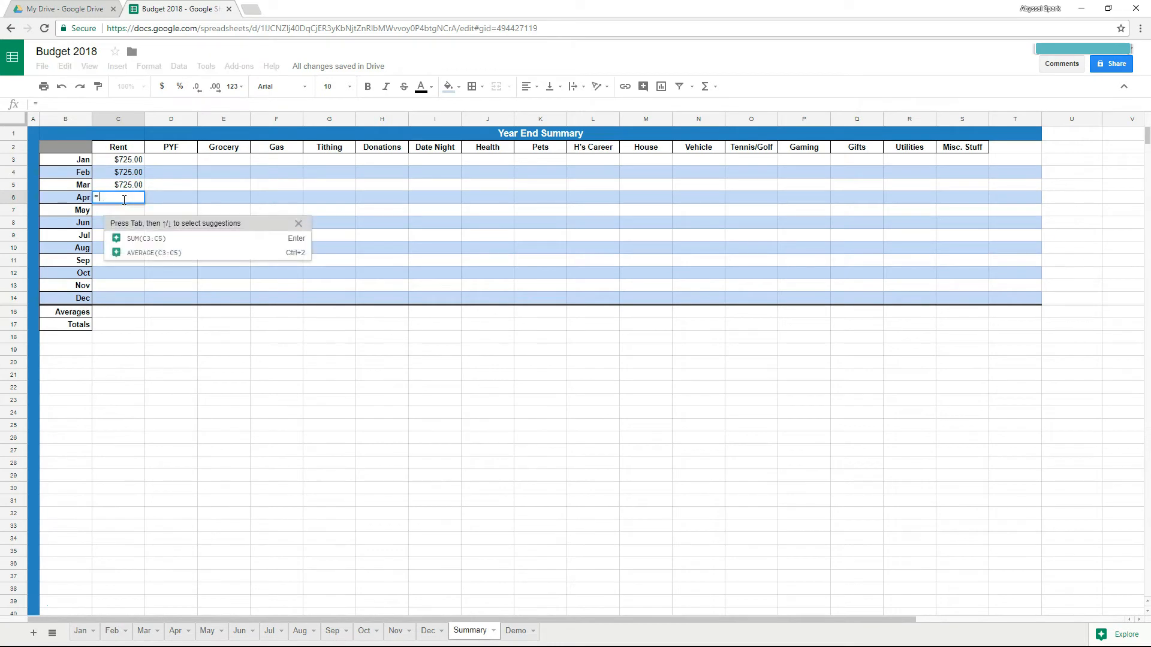
type("Apr")
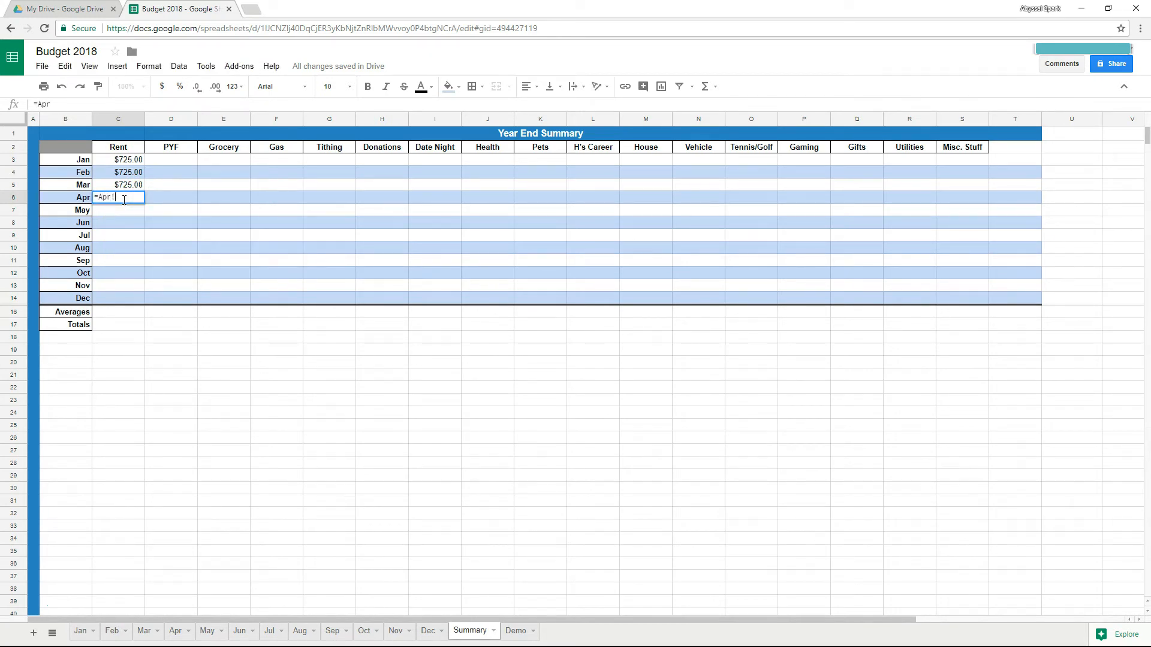
type("!C")
key("Return")
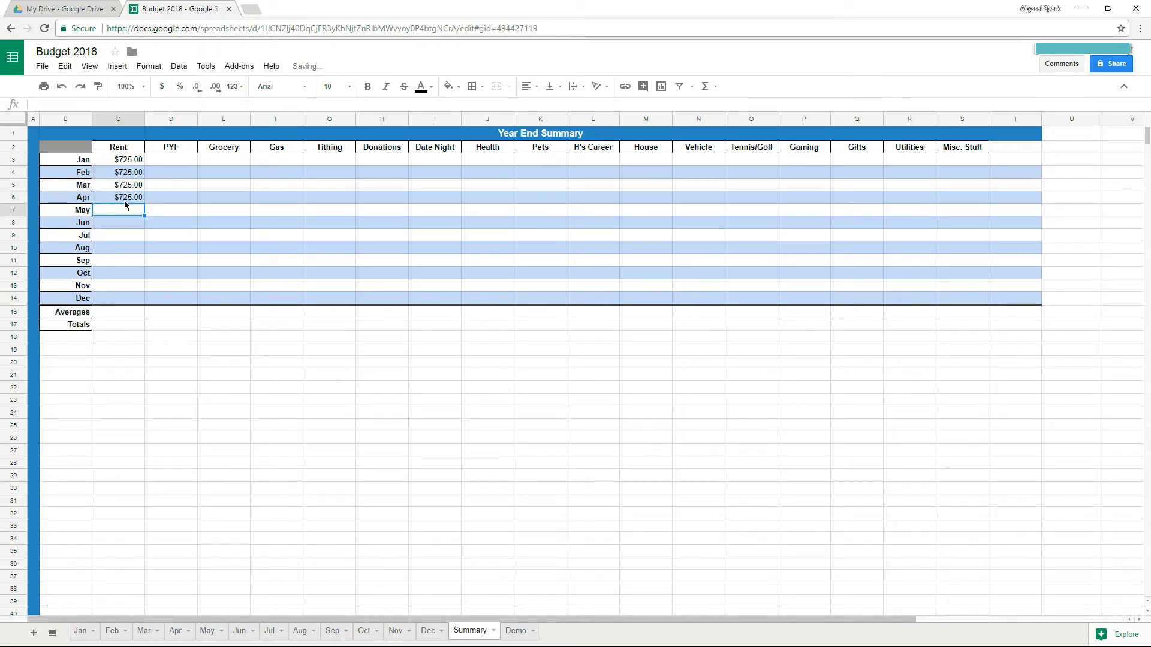
type("=May!C")
key("Return")
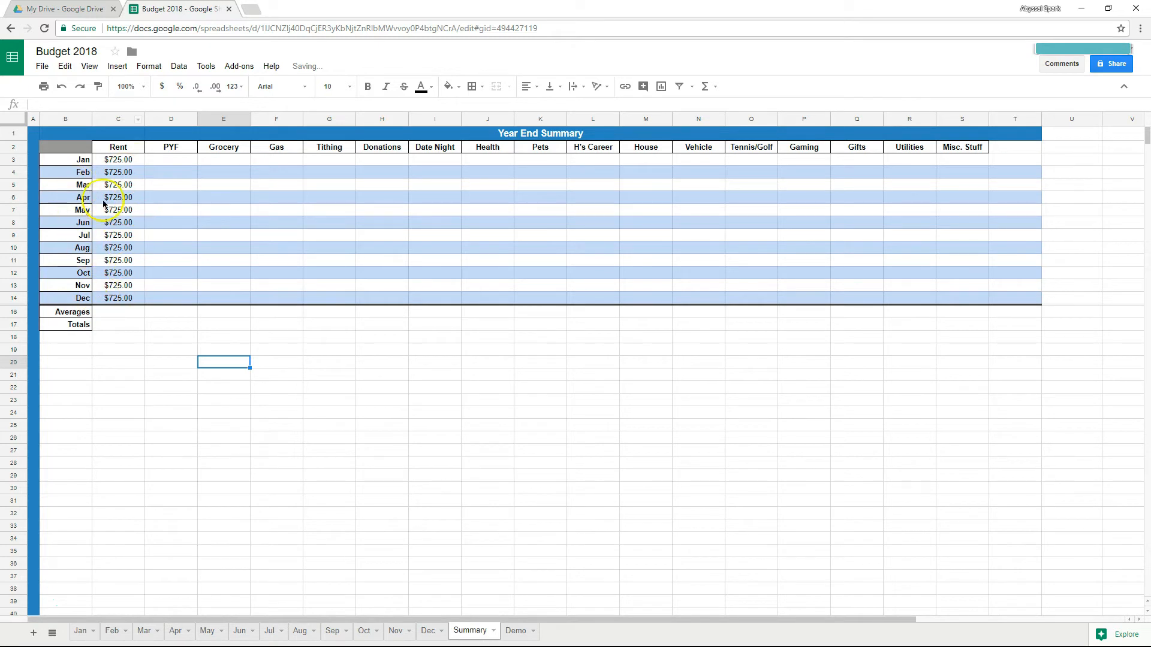
Step: Extend January's Rent reference across row 3 to the Misc. Stuff column, and check the PYF, Grocery and Gas references
left_click(118, 161)
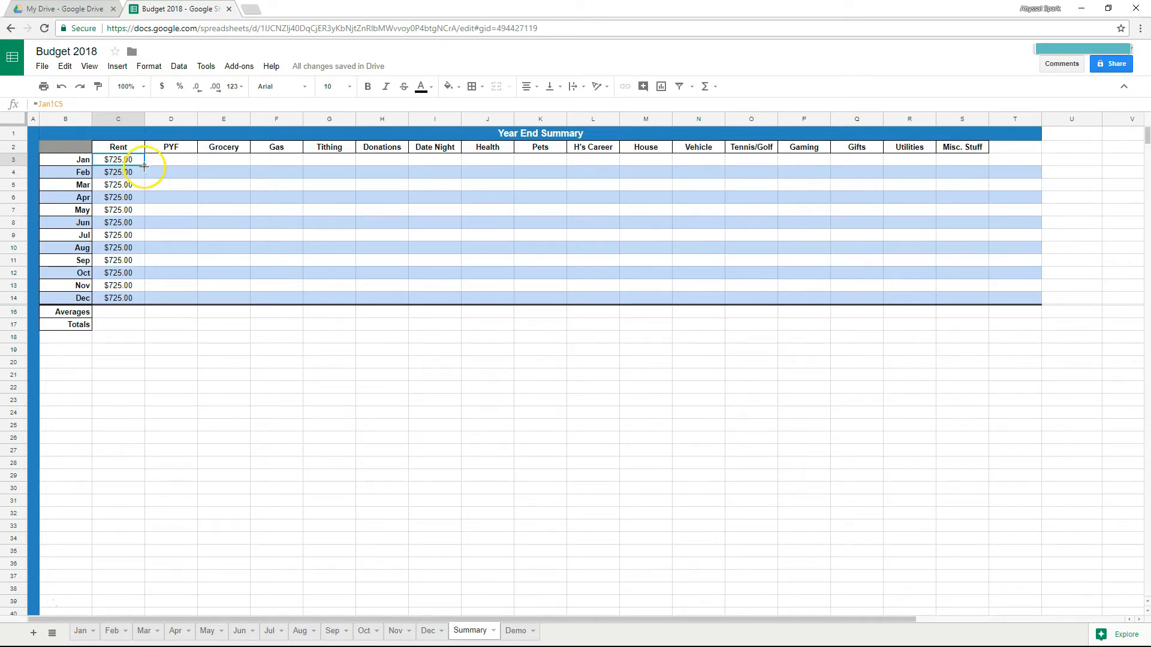
left_click_drag(144, 163, 973, 164)
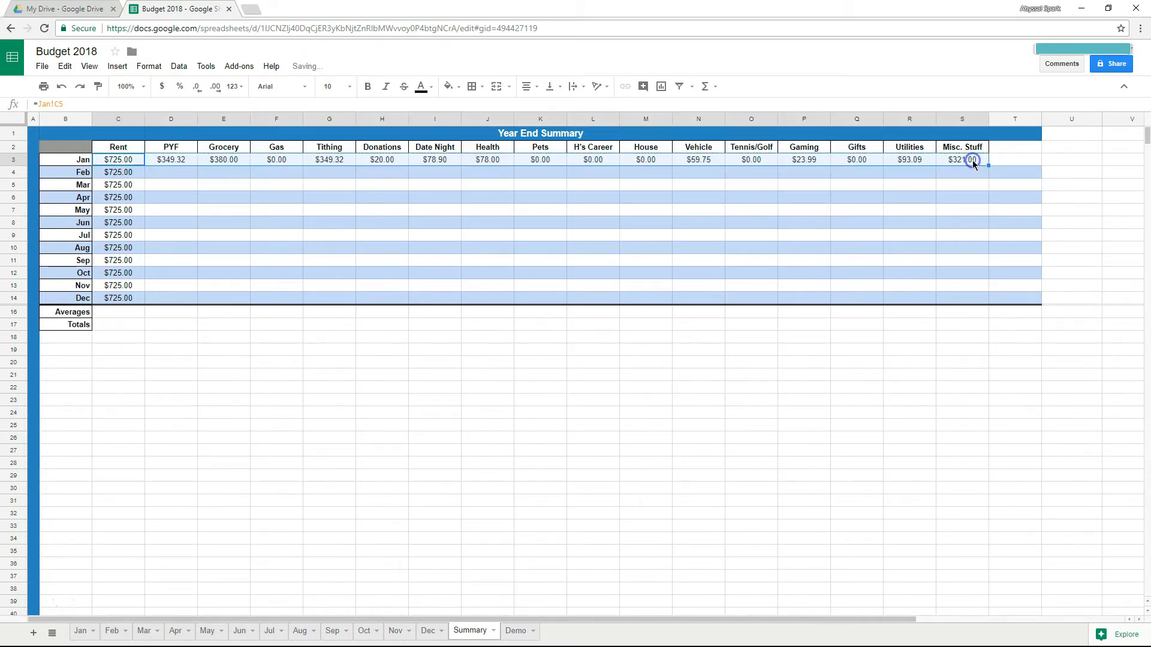
left_click(649, 259)
left_click(114, 161)
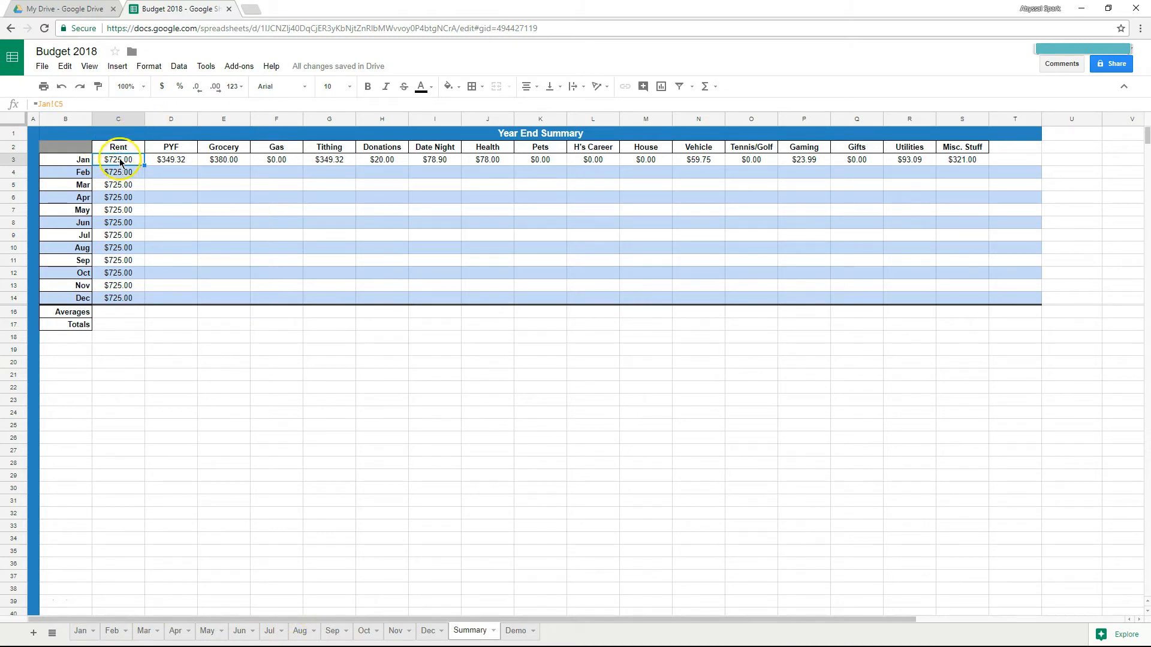
left_click(167, 160)
left_click(229, 156)
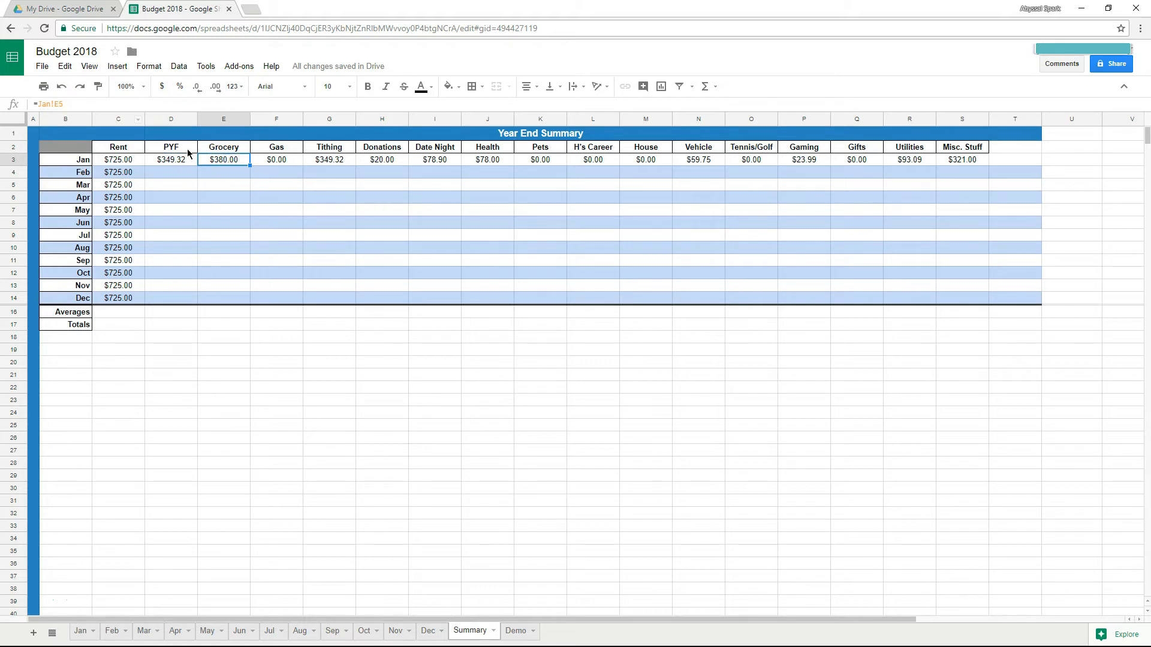
left_click(266, 150)
left_click(276, 160)
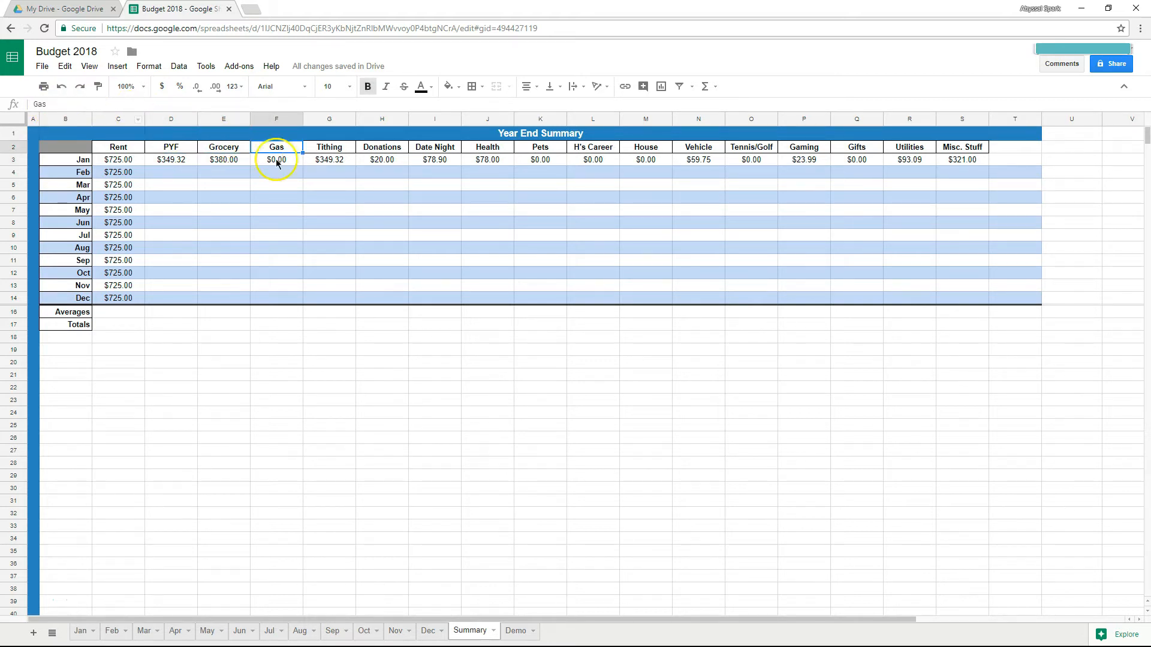
Step: Extend the February and March Rent references across rows 4 and 5 to the Misc. Stuff column
left_click(115, 172)
left_click_drag(144, 178, 962, 175)
left_click(123, 186)
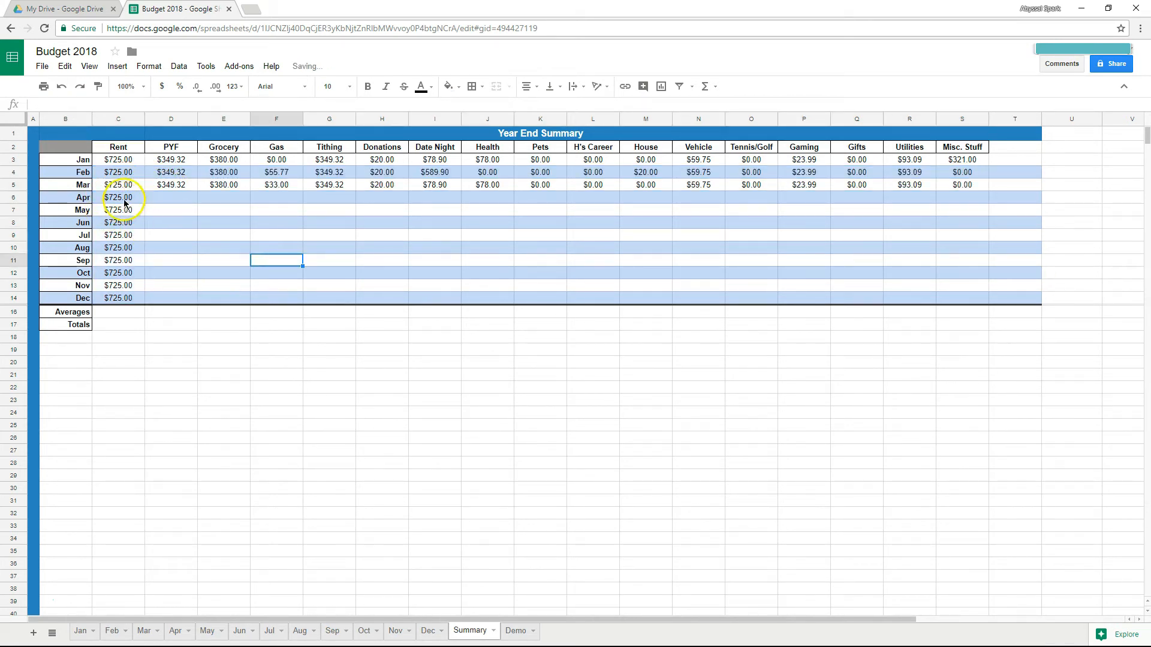
Step: Extend the April through December Rent references across to the Misc. Stuff column, and check September's H's Career and Tennis/Golf references
left_click_drag(124, 196, 128, 298)
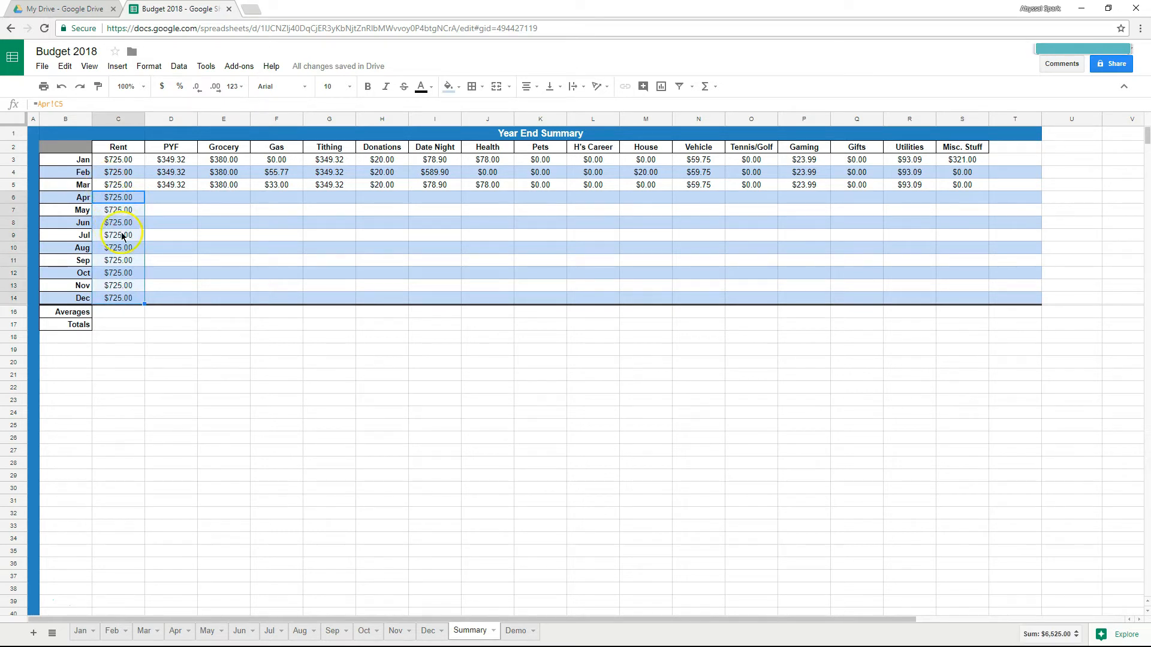
left_click_drag(146, 303, 965, 298)
left_click(951, 358)
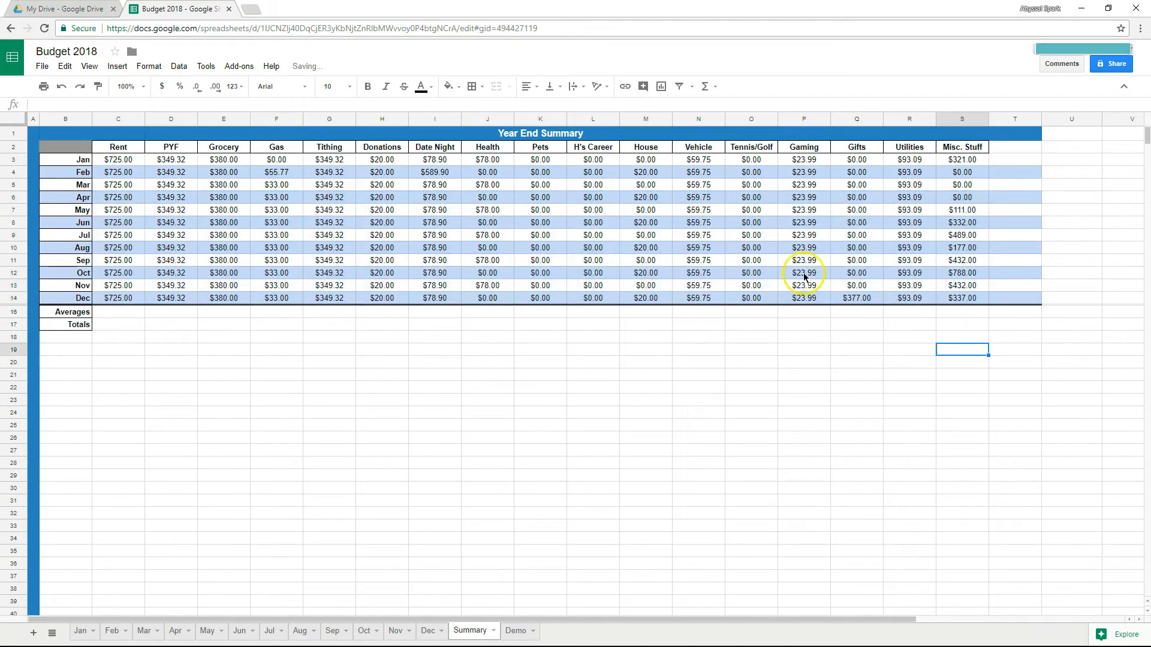
left_click(596, 258)
left_click(749, 262)
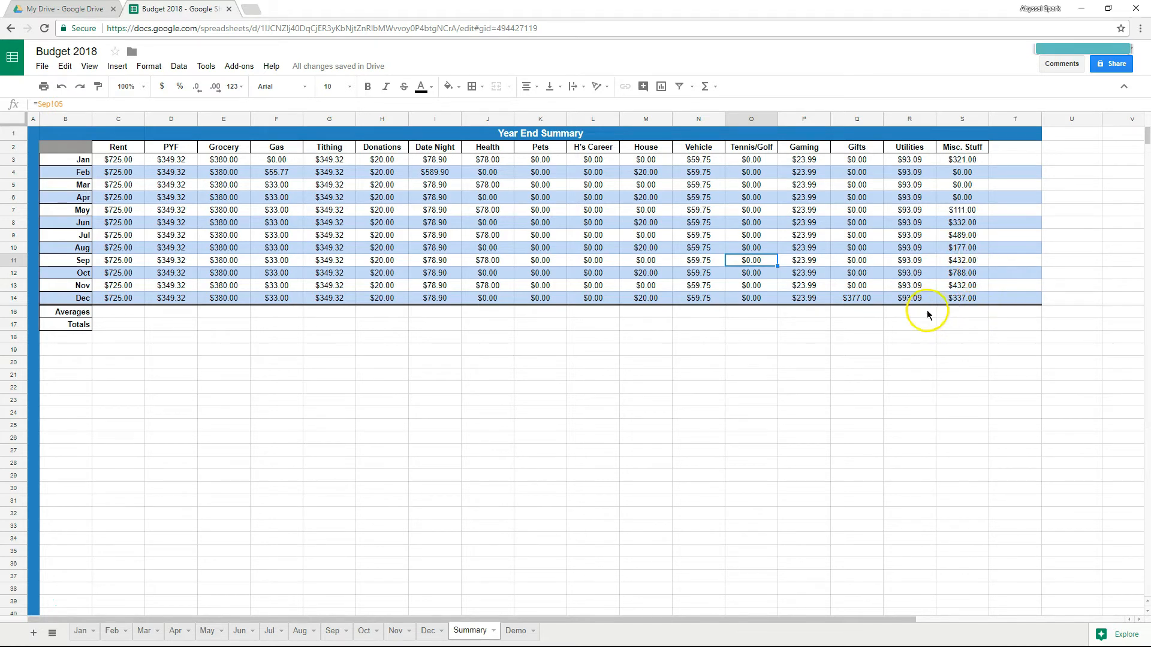
Step: Enter the suggested formula =AVERAGE(C3:C15) in the Rent column's Averages cell C16
left_click(122, 313)
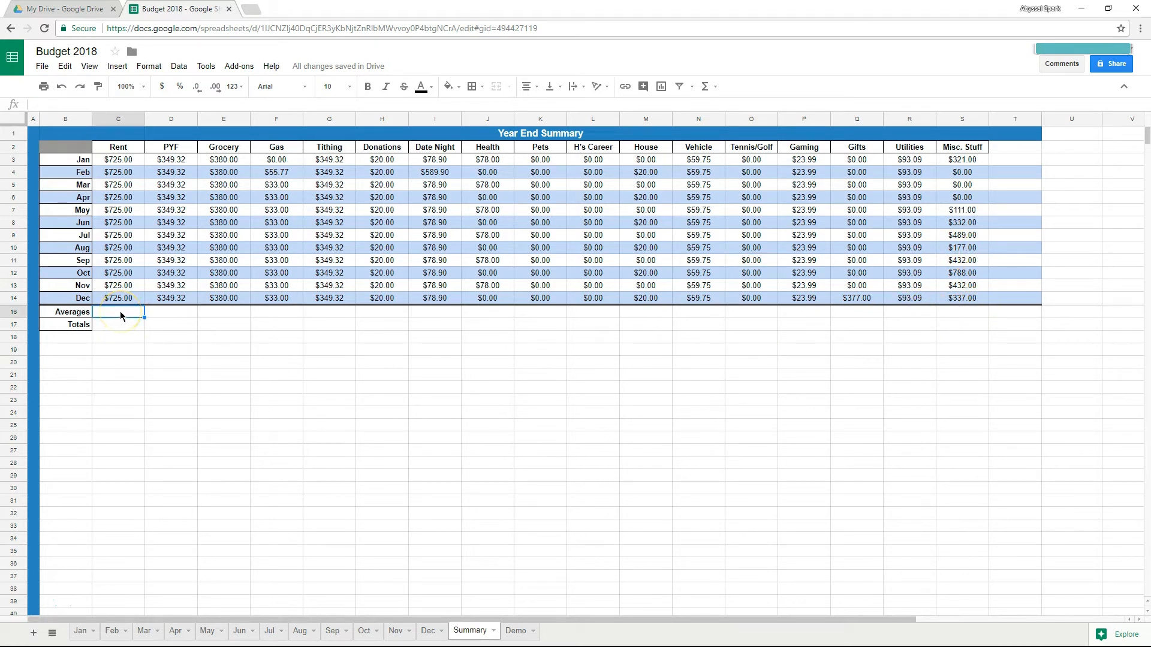
type("=")
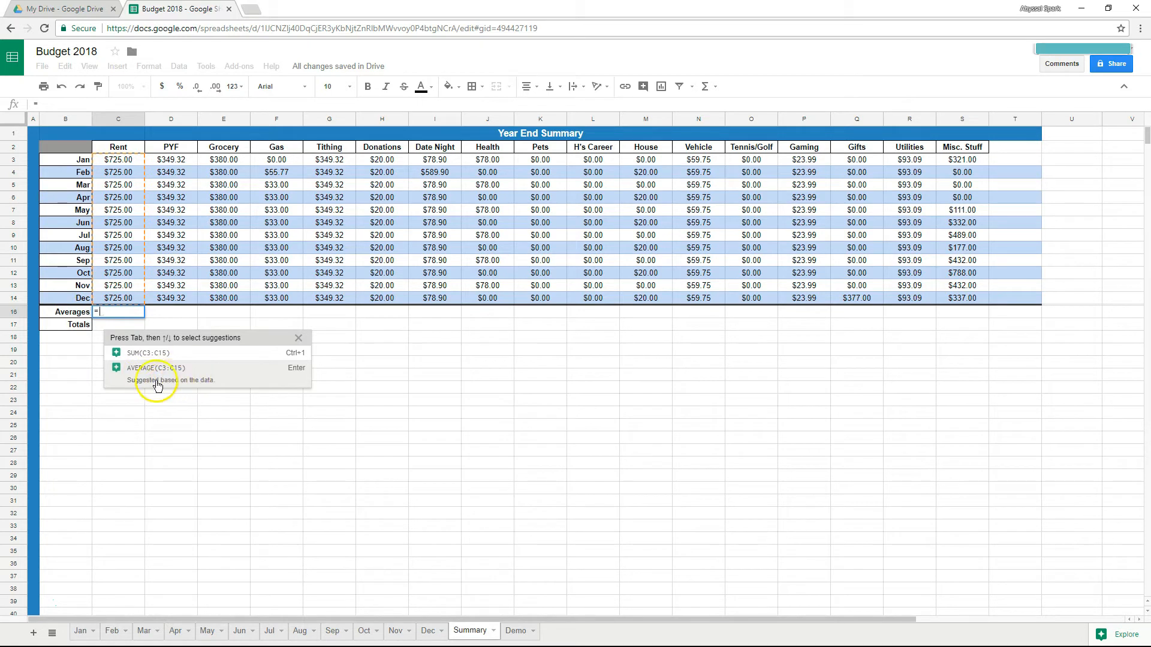
left_click(175, 373)
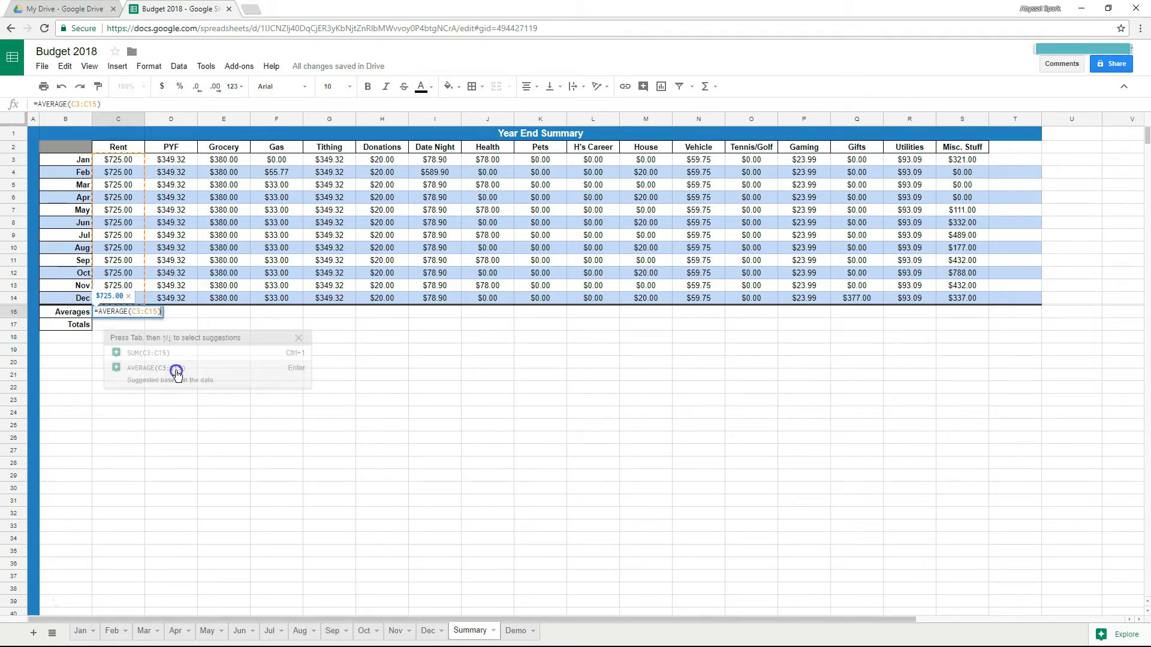
key("Return")
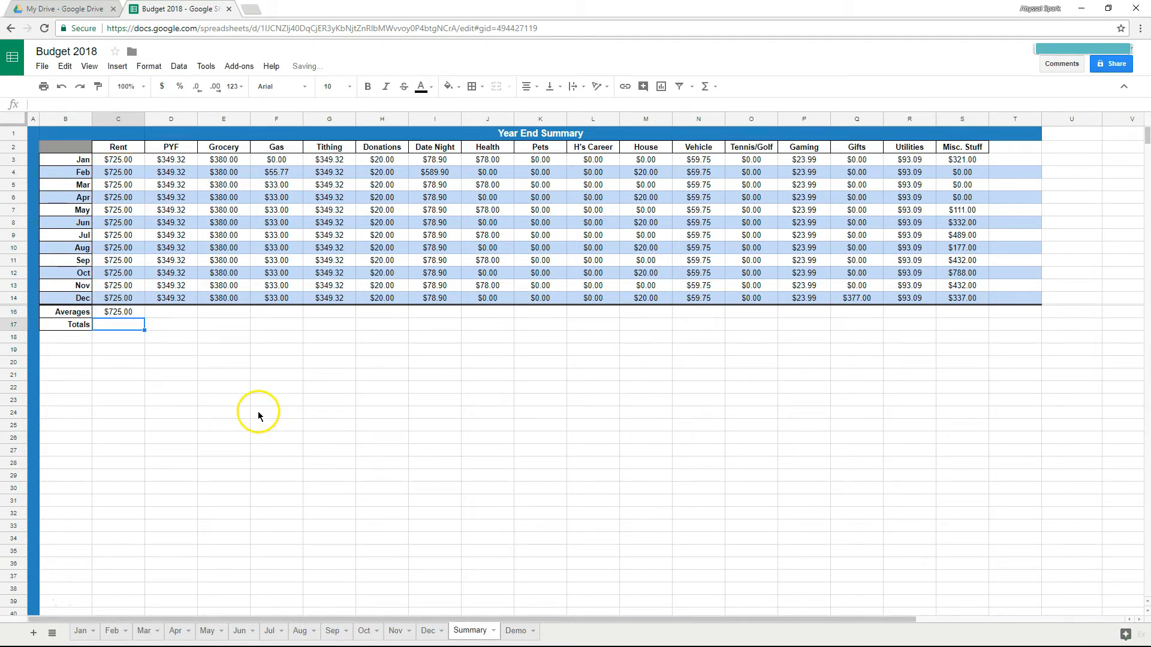
Step: Start a new AVERAGE formula in C16, listing the Rent cells C3, C4 and C5 as separate arguments
left_click(138, 315)
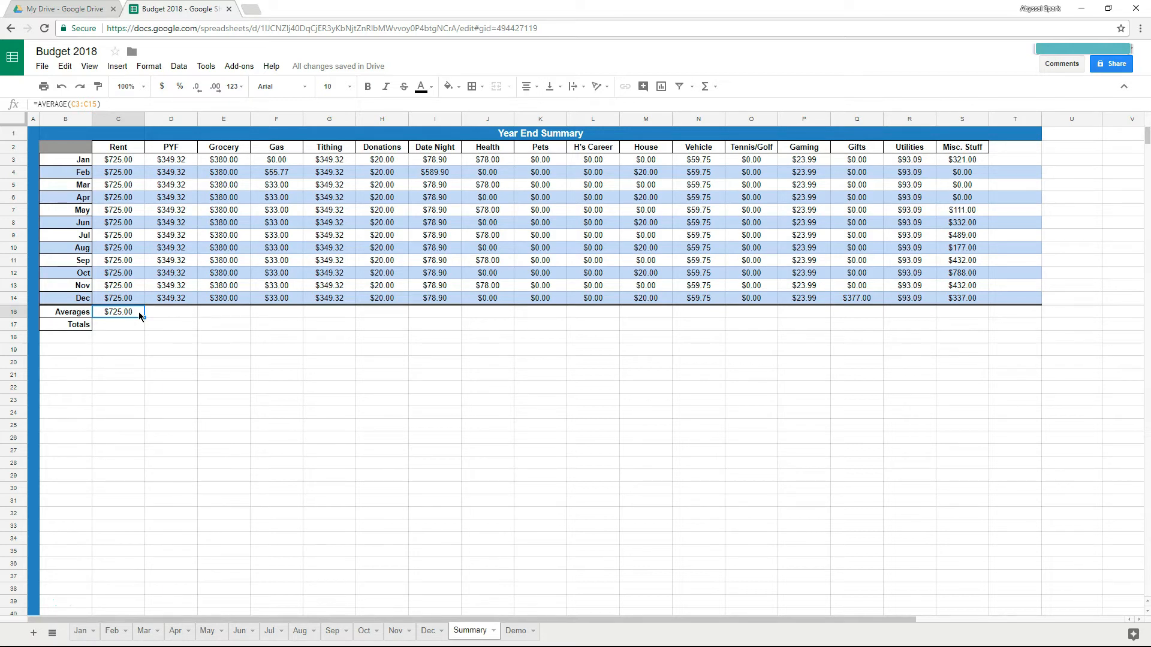
type("=average(")
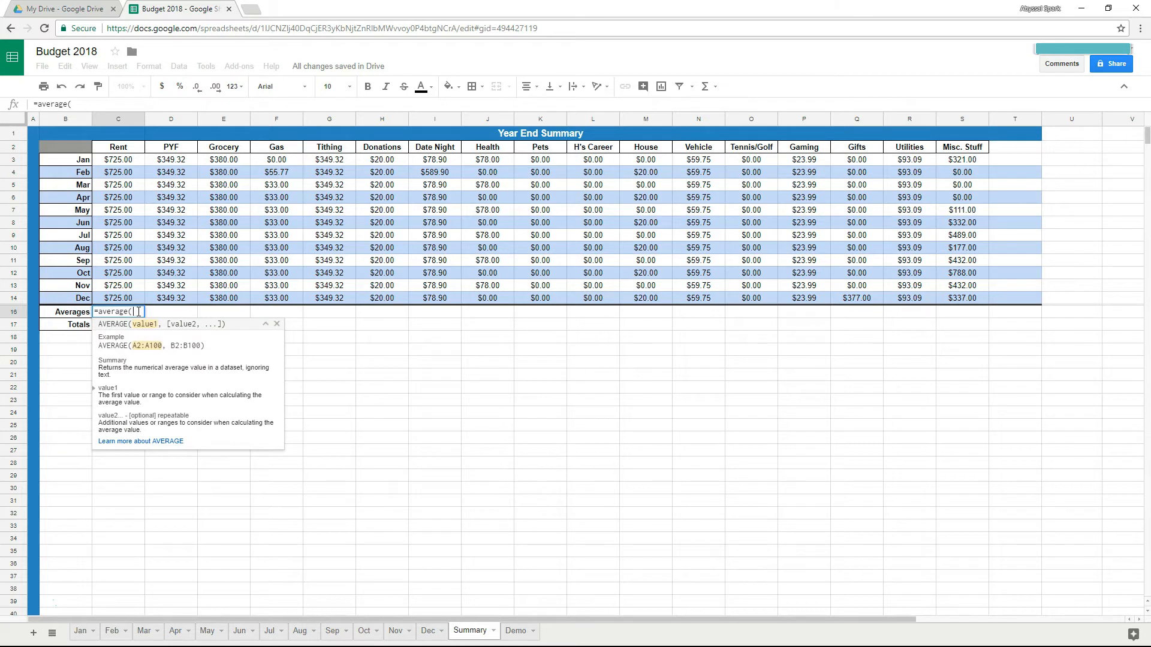
left_click(120, 173)
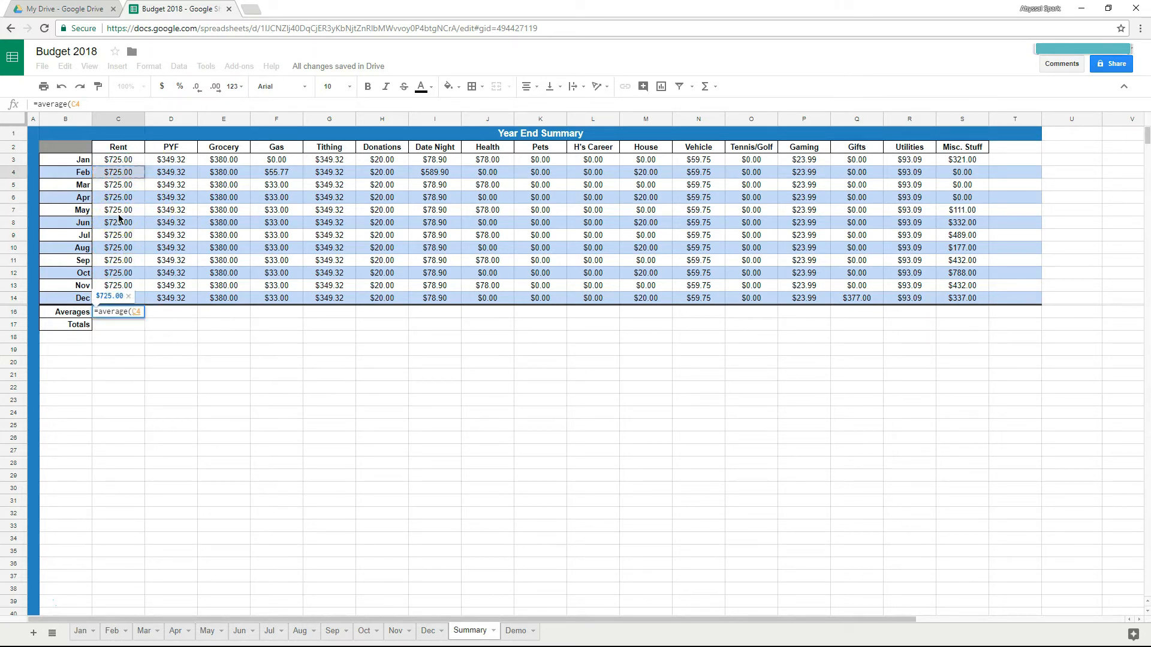
left_click(131, 162)
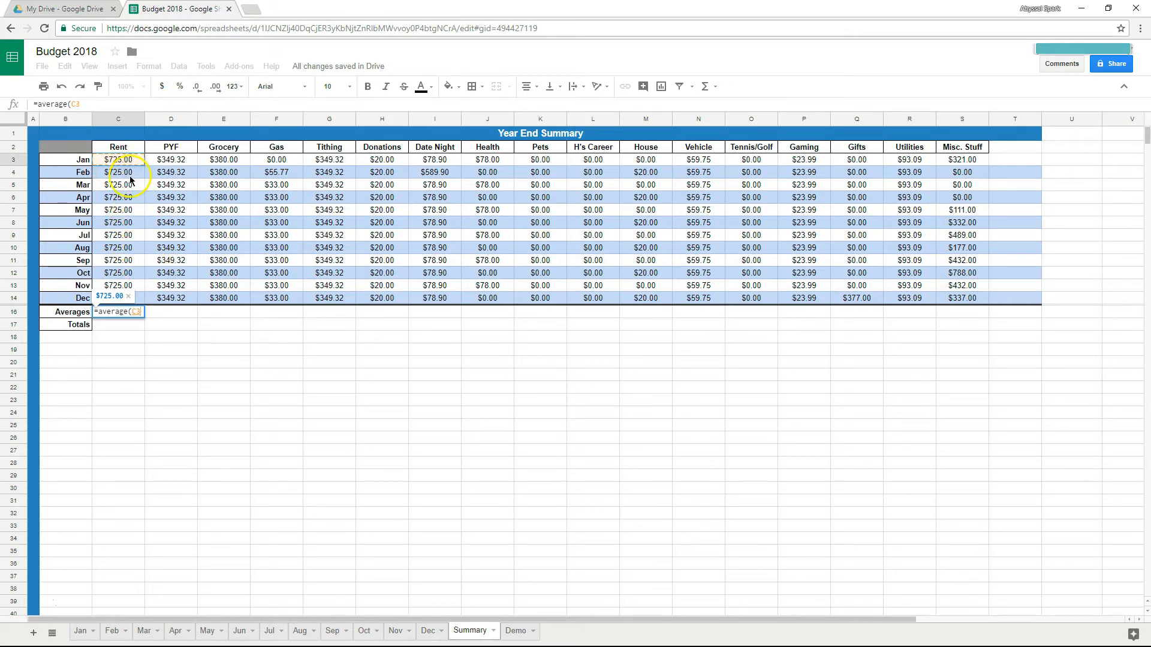
type(",")
left_click(130, 174)
type(",")
left_click(133, 185)
type(",")
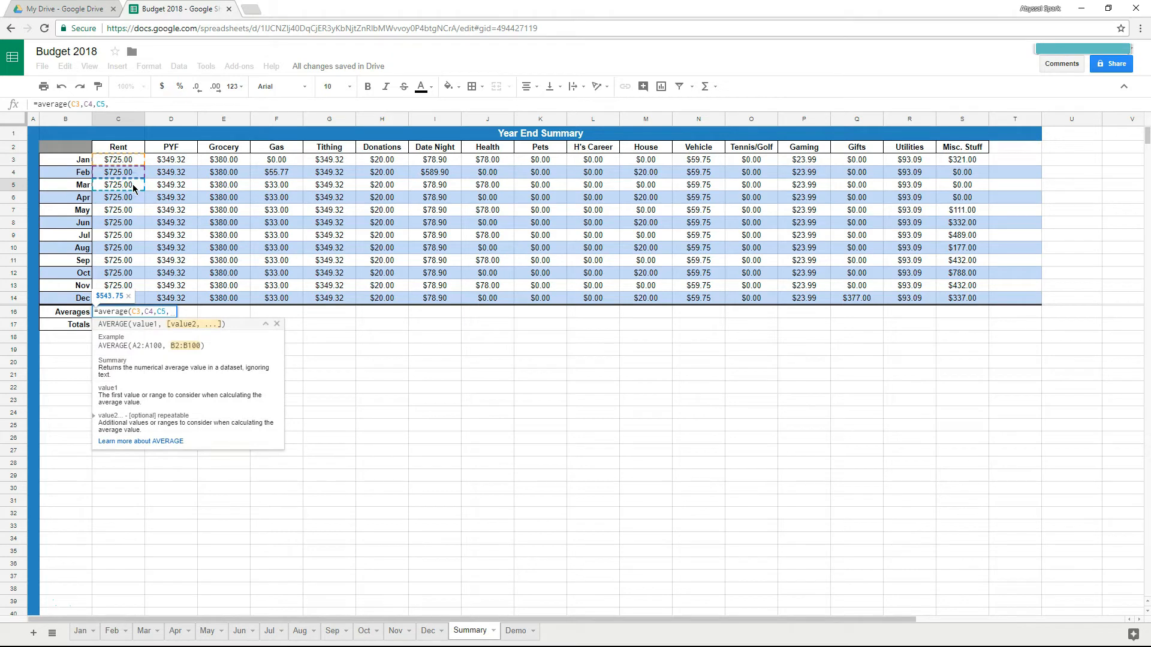
Step: Replace the separate cell arguments with the January to December range, completing C16 as =average(C3:C14)
key("BackSpace")
key("BackSpace")
key("BackSpace")
key("BackSpace")
key("BackSpace")
key("BackSpace")
key("BackSpace")
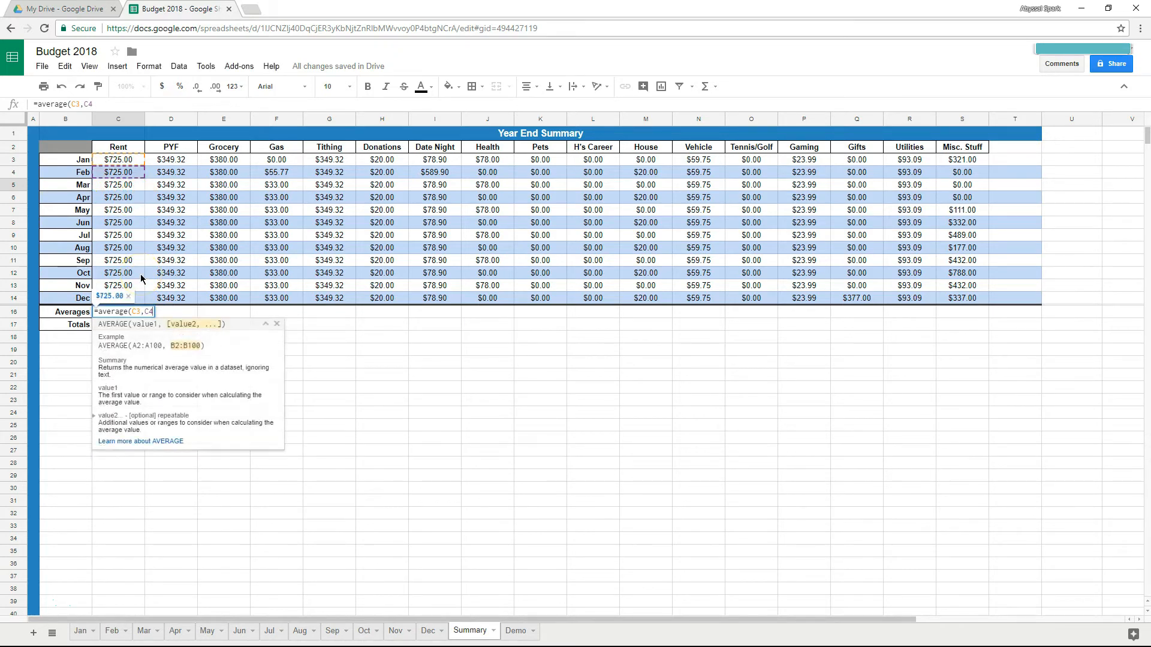
type(":)")
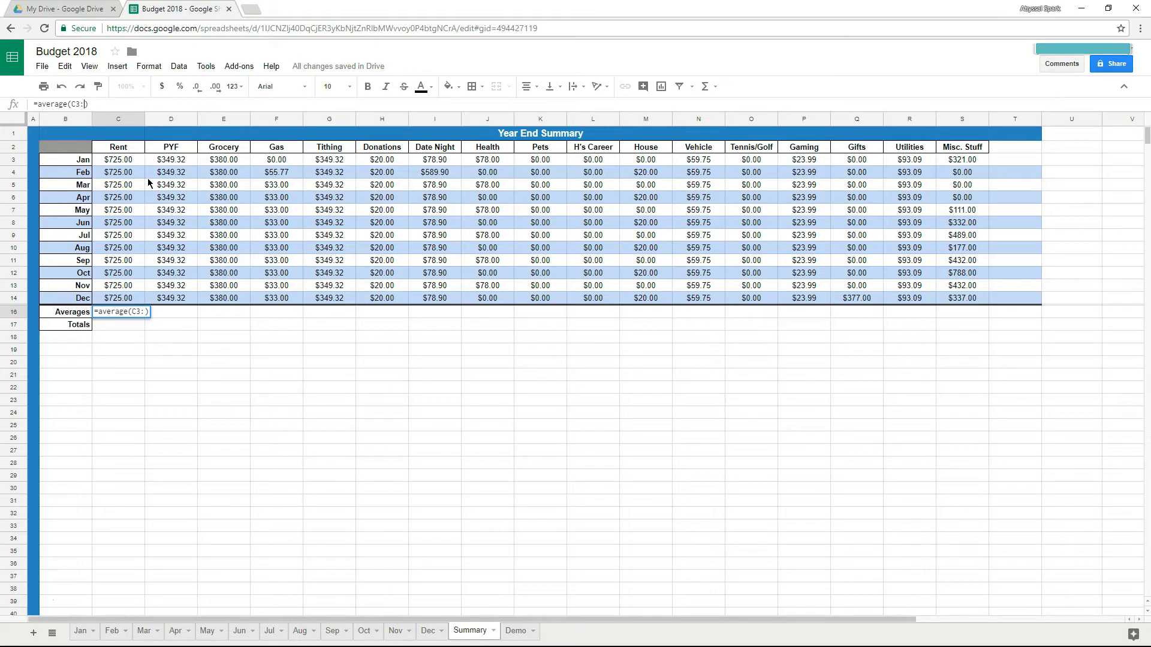
type("C14")
key("Return")
Step: Copy the Rent average formula across row 16 through the Misc. Stuff column
left_click(105, 313)
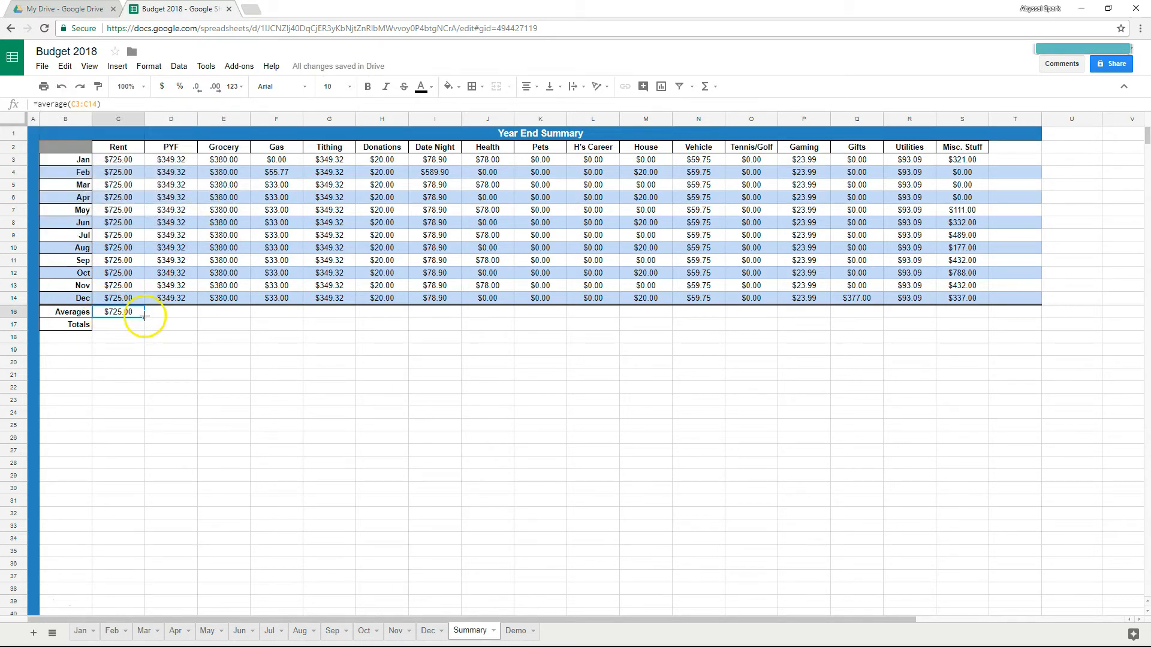
left_click_drag(144, 317, 956, 316)
left_click(844, 425)
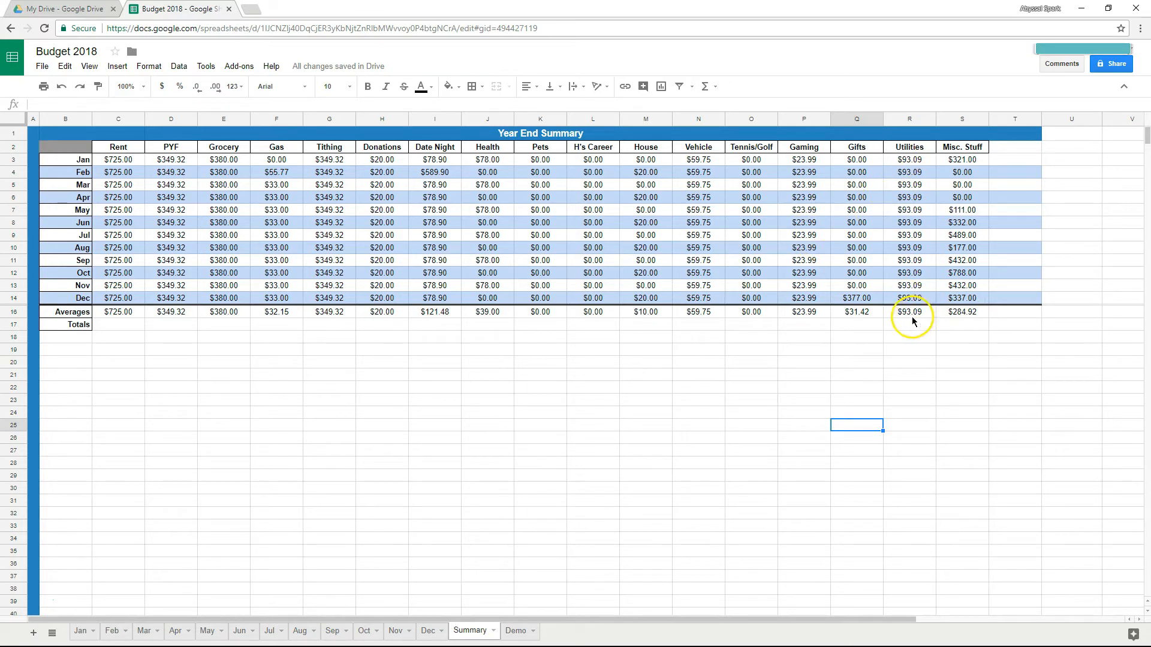
Step: Total the Rent column from January to December in cell C17 with =sum(C3:C14)
left_click(128, 325)
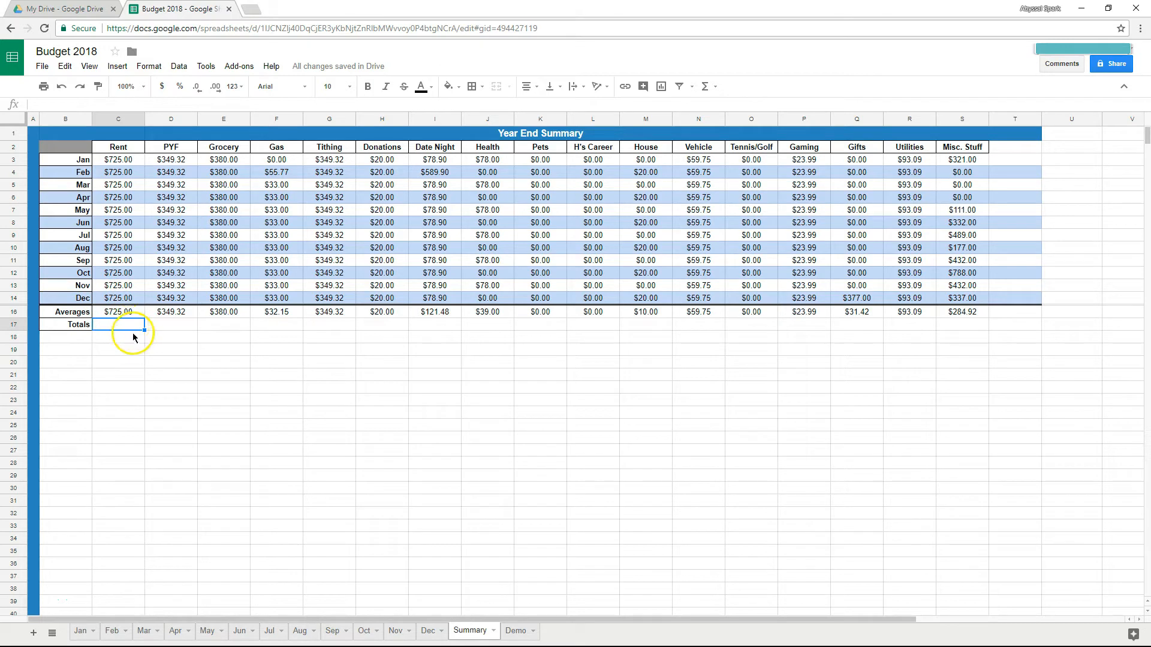
type("=")
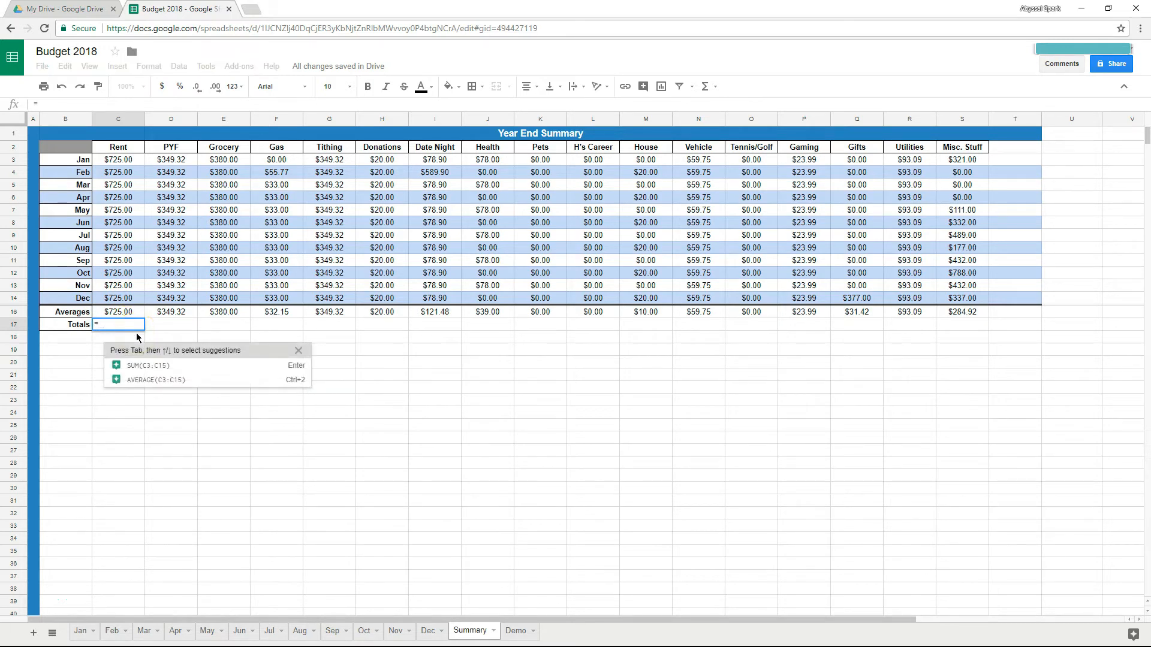
type("sum(")
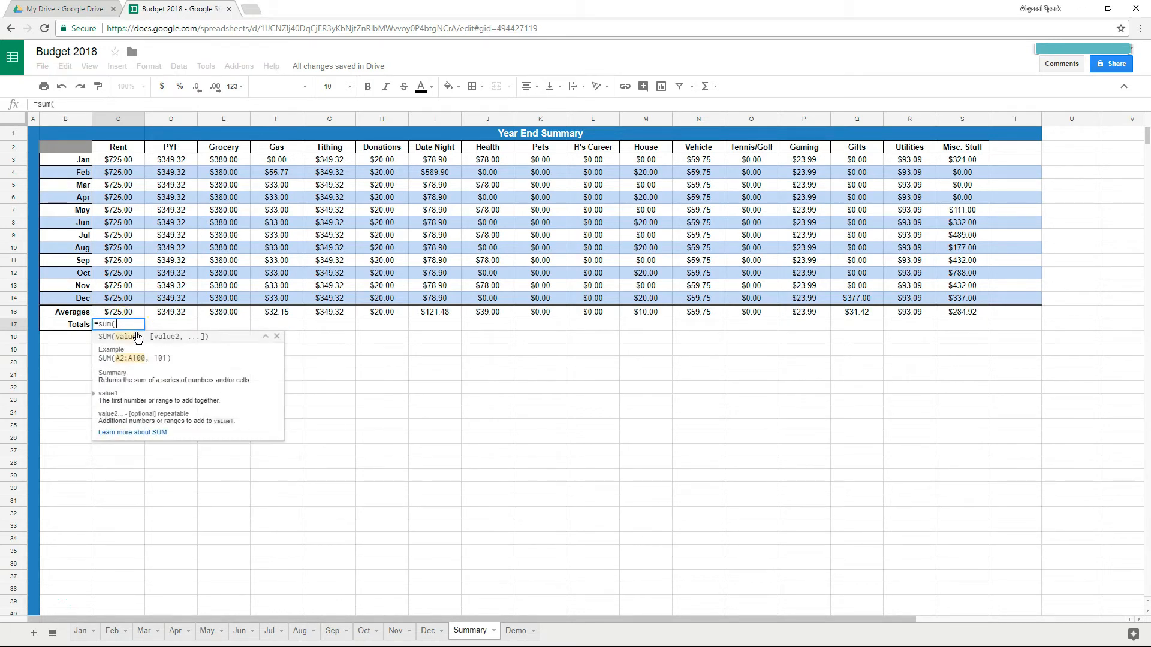
left_click_drag(125, 161, 138, 300)
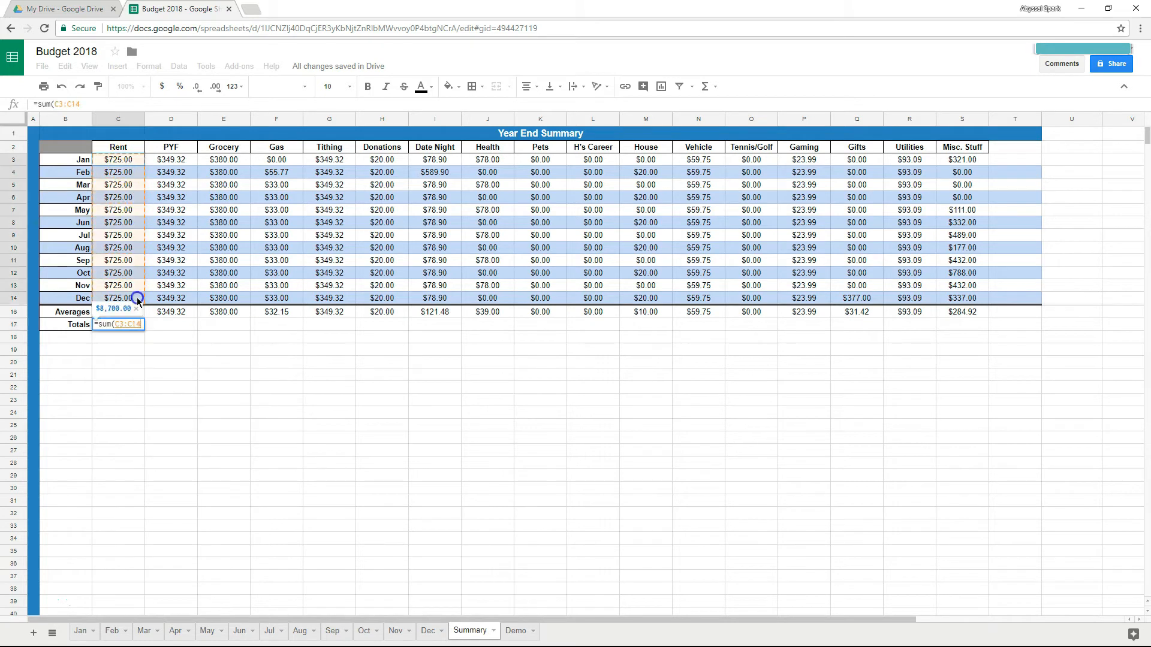
key("Return")
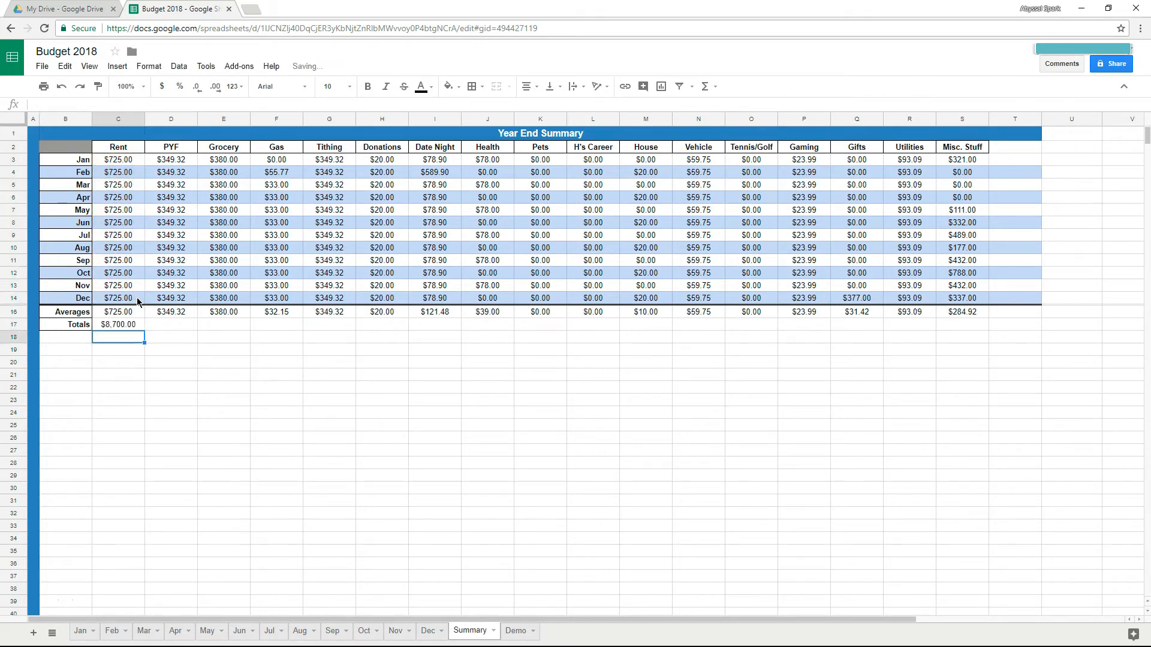
Step: Check the Rent total formula and copy it across row 17 through the Misc. Stuff column
left_click(129, 325)
left_click(74, 106)
left_click(172, 363)
left_click(130, 325)
left_click_drag(145, 329, 951, 317)
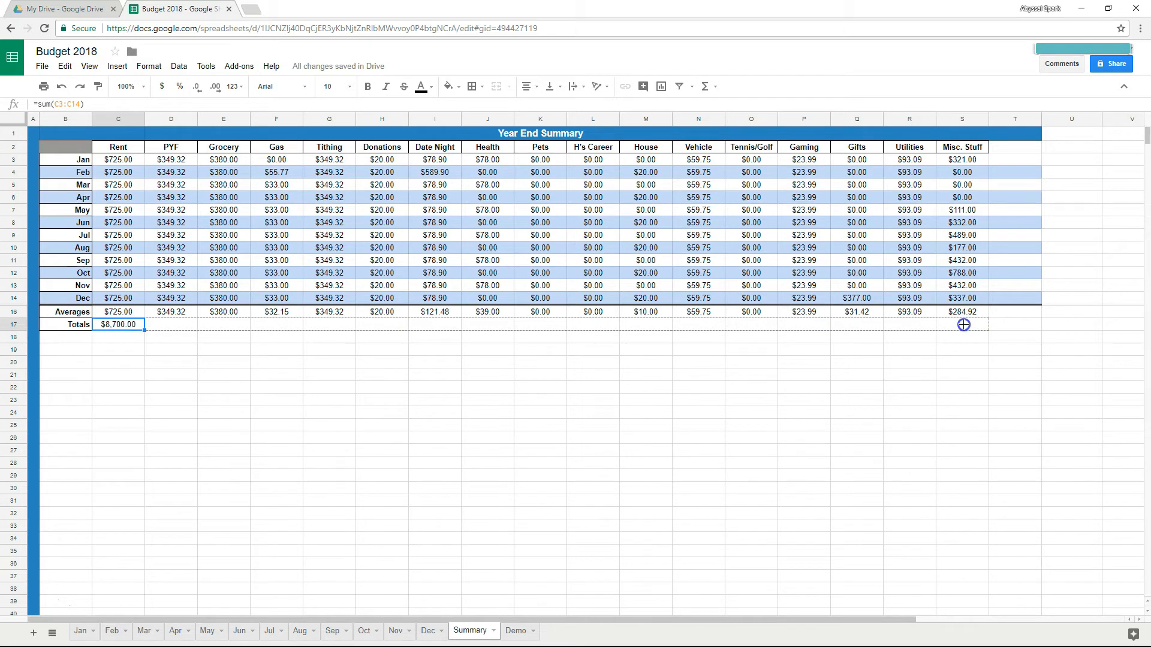
left_click_drag(963, 324, 963, 324)
left_click(737, 425)
Step: Examine the Totals formulas for Health, Vehicle, Rent, Gas and Grocery, along with Vehicle's January and December references
left_click(483, 325)
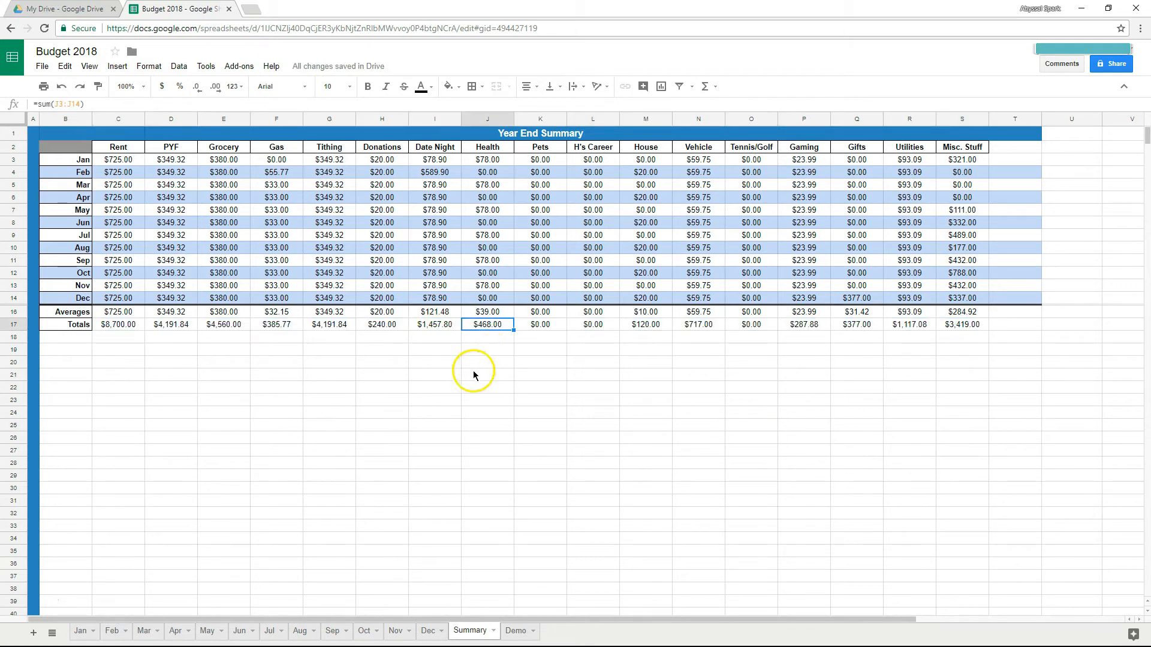
left_click(702, 331)
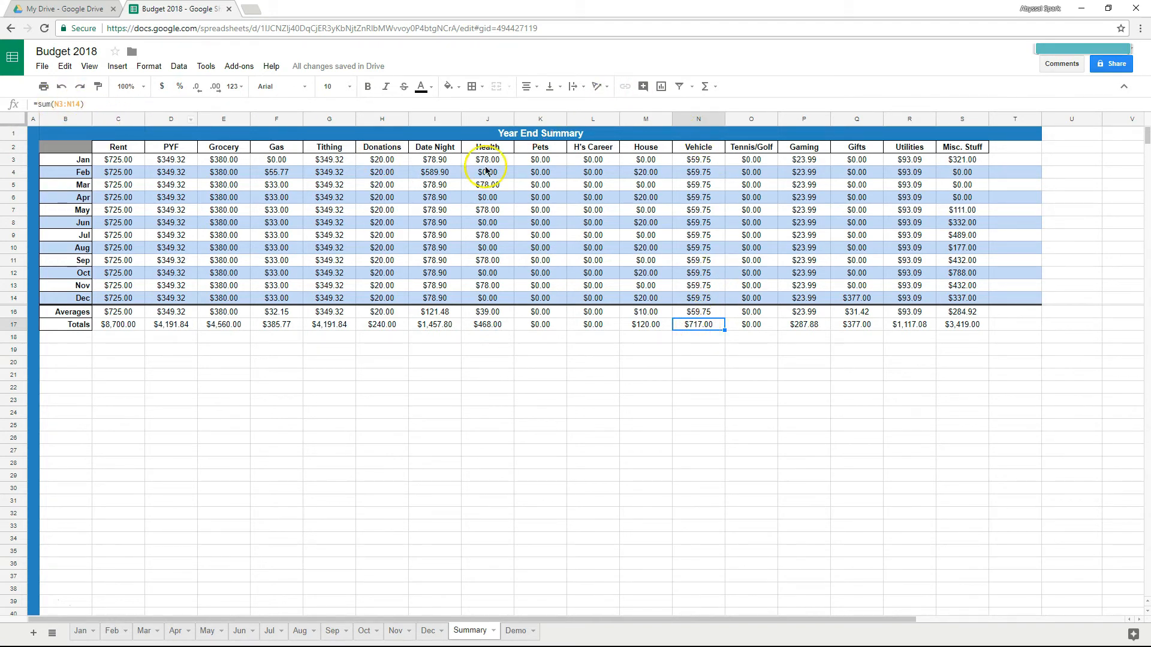
left_click(696, 162)
left_click(711, 298)
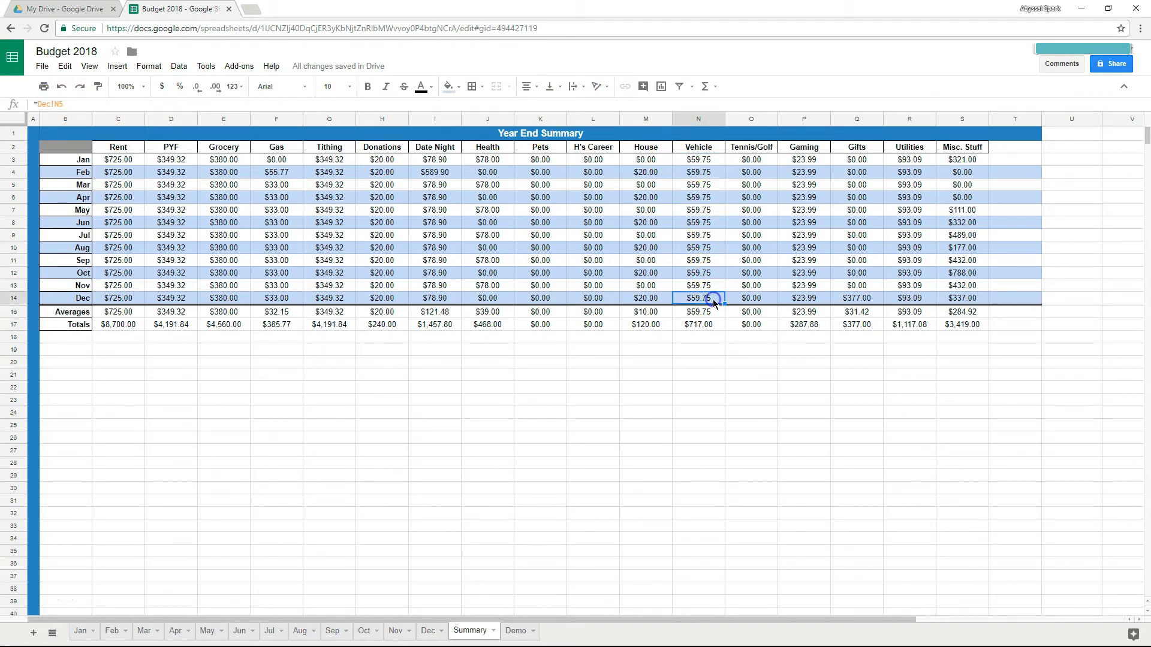
left_click(519, 376)
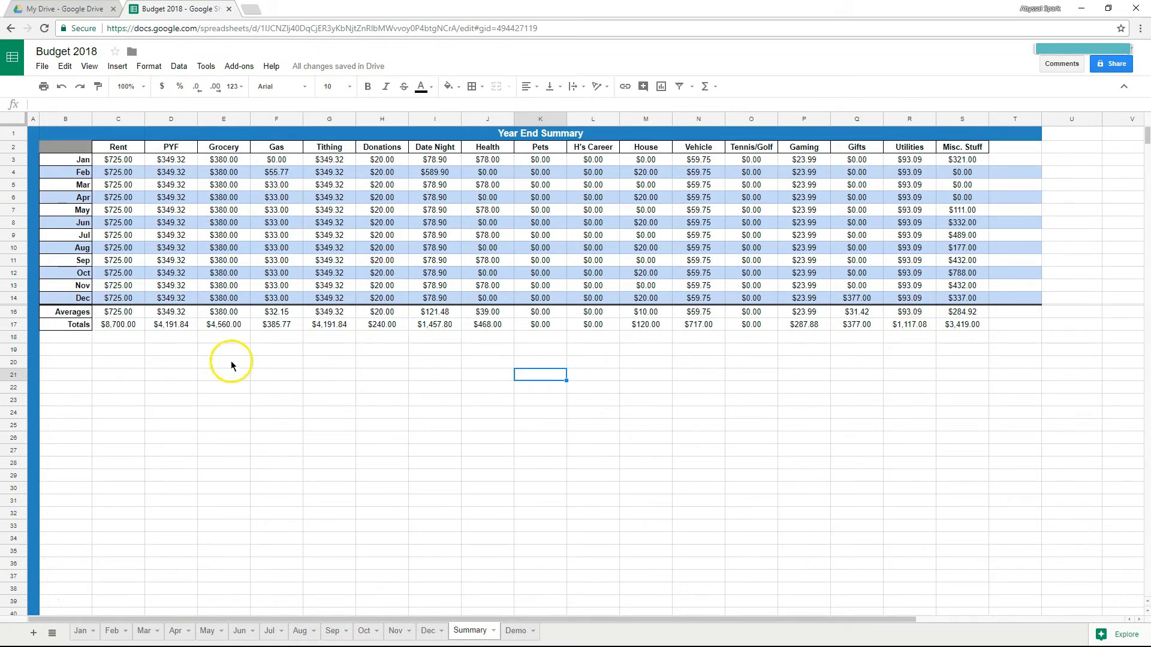
left_click(120, 325)
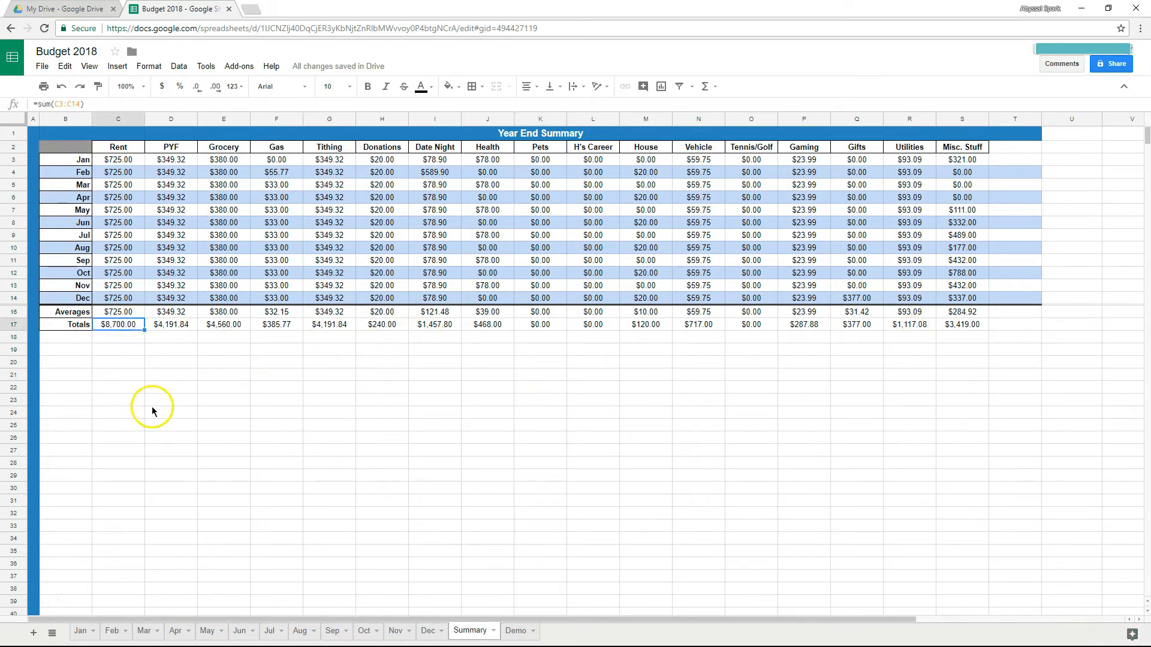
left_click(278, 325)
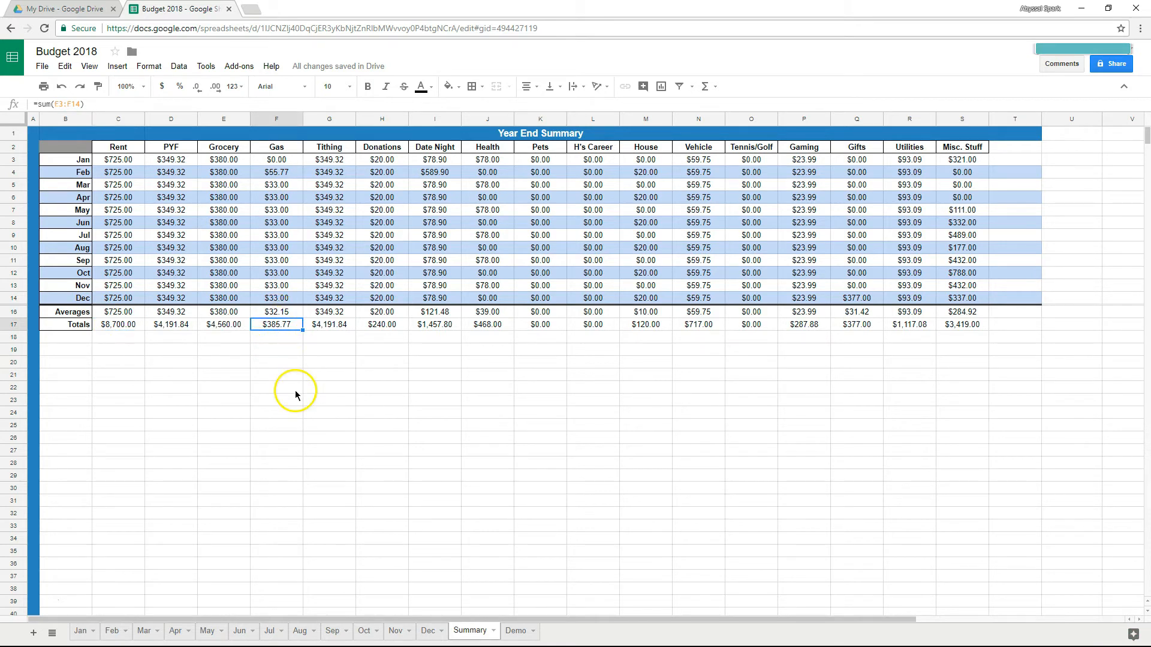
left_click(233, 327)
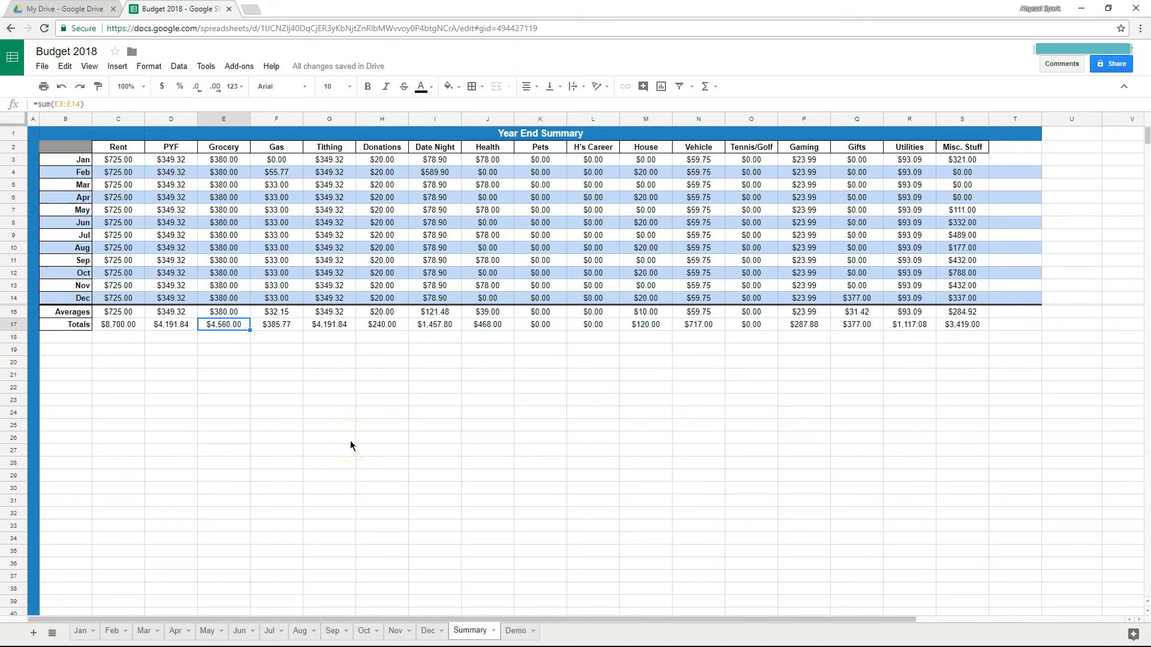
Step: Fill empty column T beside Misc. Stuff with dark gray and narrow it to a thin divider line
left_click_drag(489, 620, 712, 620)
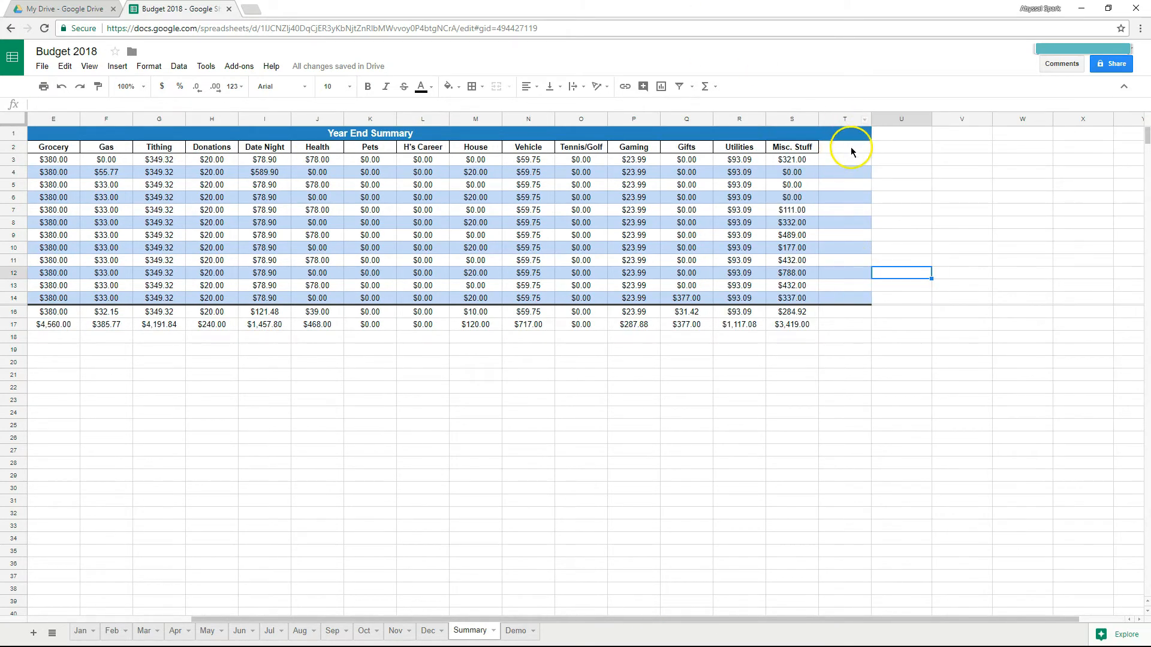
left_click(846, 120)
left_click(460, 87)
left_click(468, 120)
left_click(893, 185)
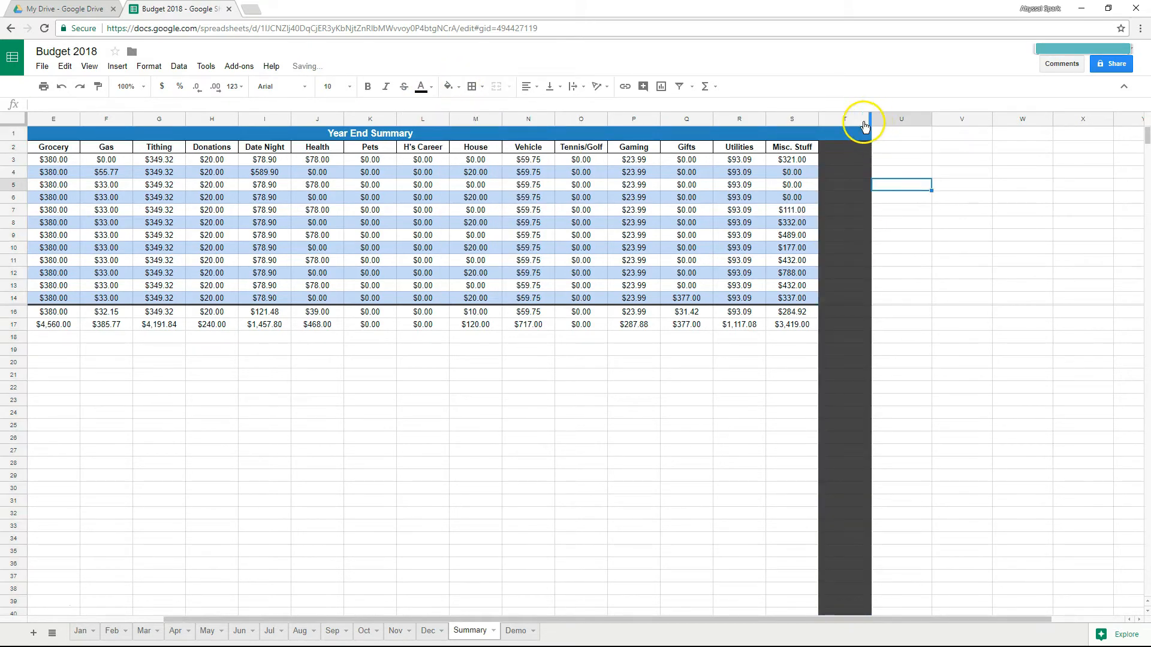
left_click_drag(874, 123, 820, 121)
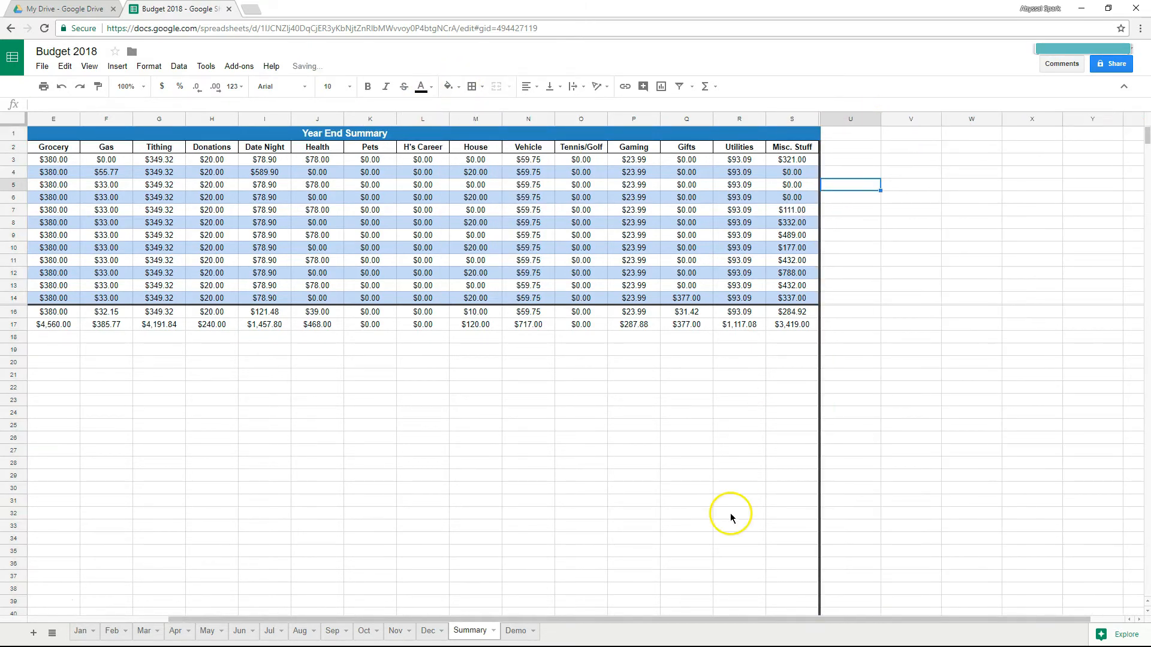
Step: Enter the headings Expenses, Incomes and Month's End in cells U2 to W2, beside the dark divider
left_click(868, 326)
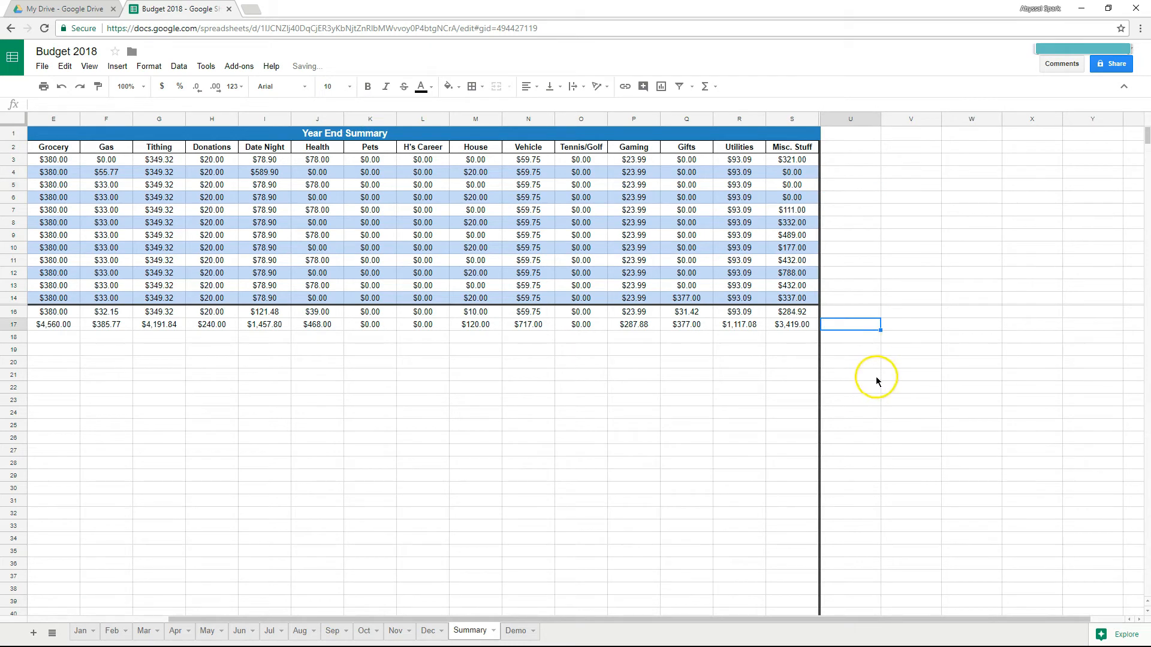
left_click(851, 147)
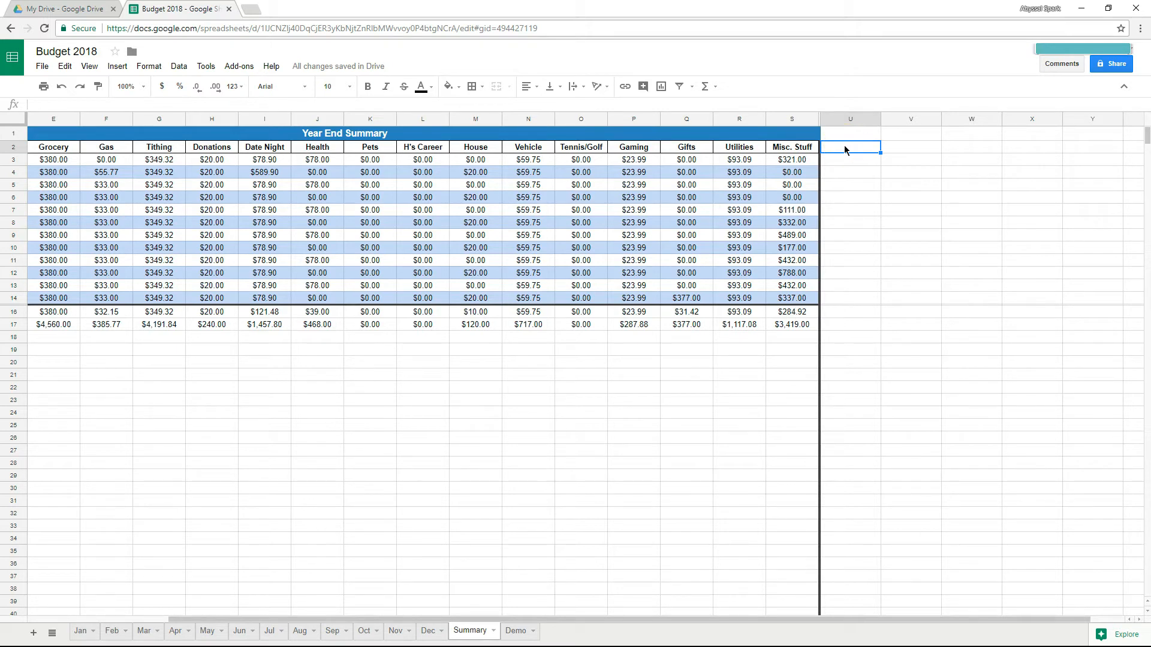
type("Expenses")
key("Tab")
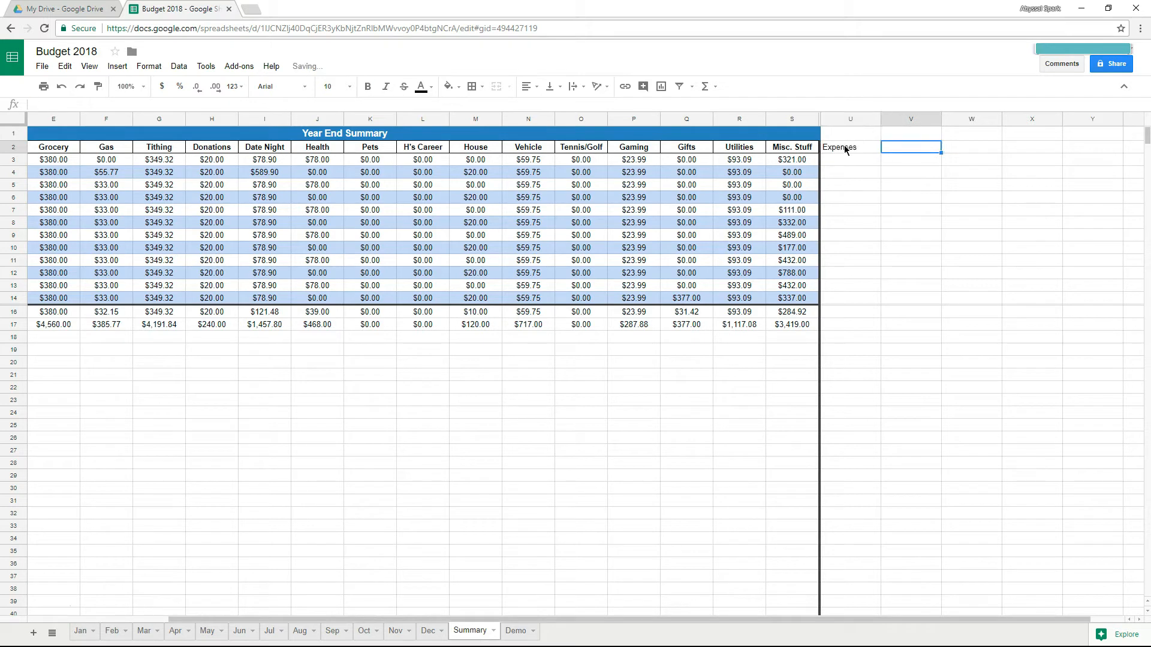
type("Incomes")
key("Tab")
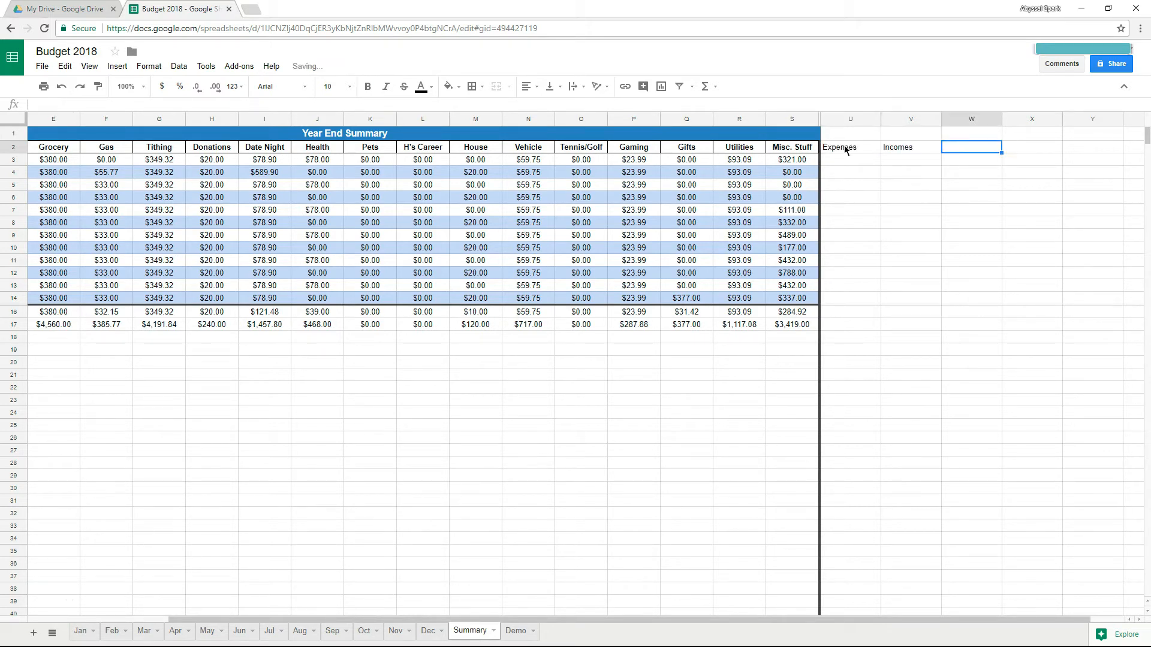
type("Month's End")
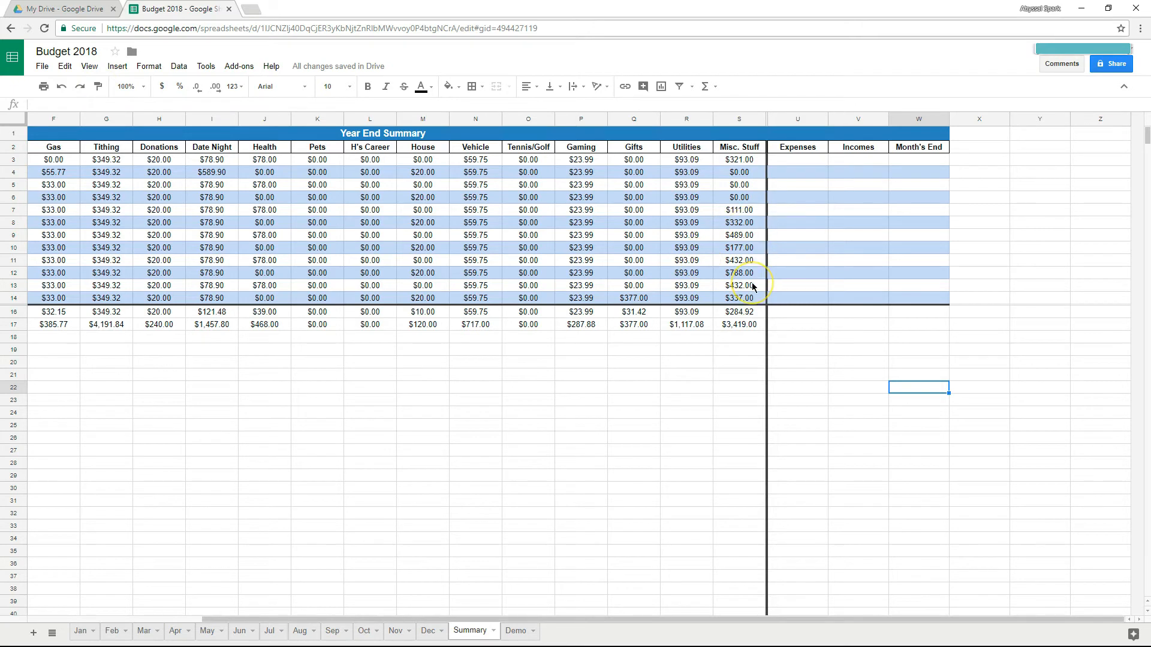
Step: Undo the new columns' formatting and copy the format of Q2:S17 onto U2:W17 instead
key("ctrl+z")
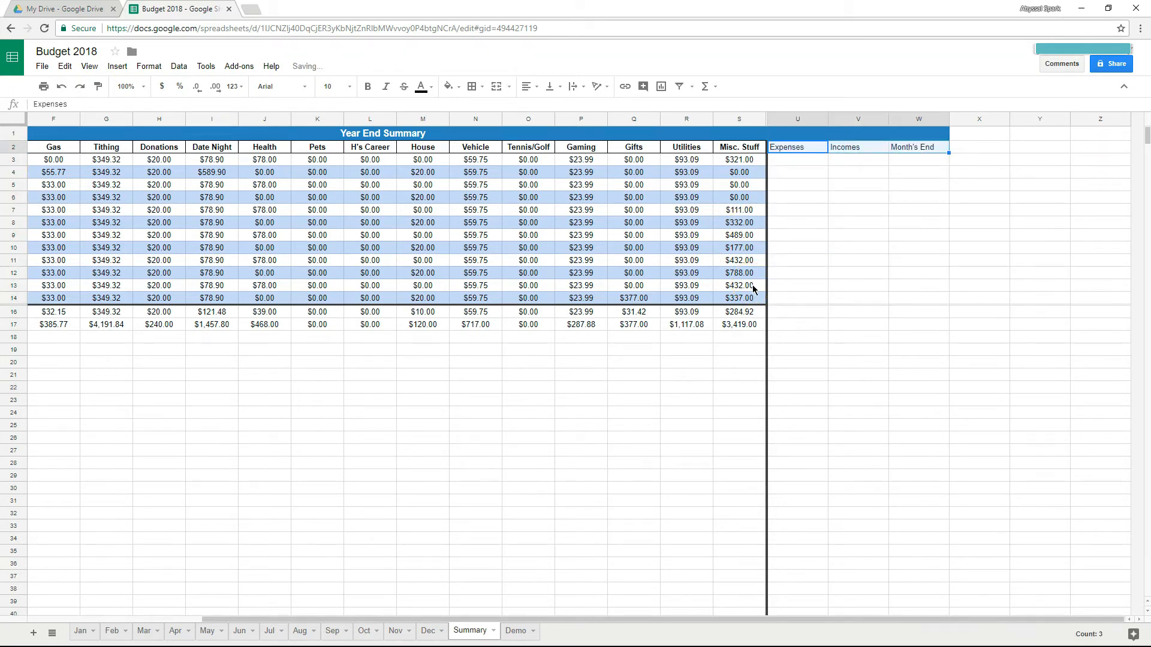
left_click(830, 311)
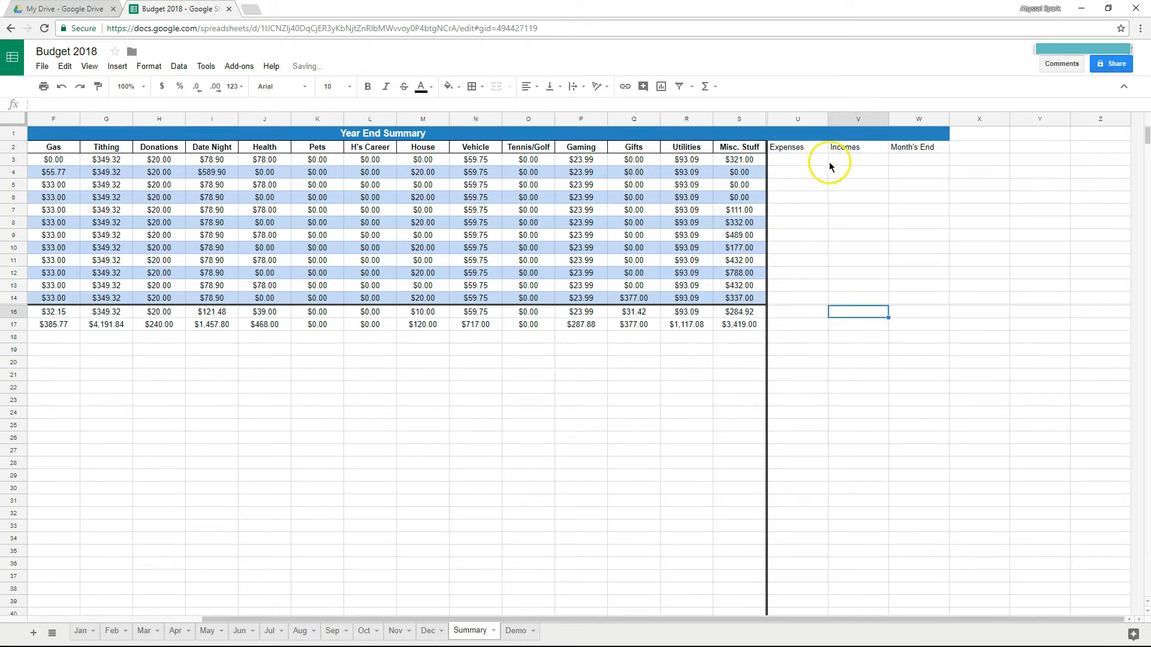
left_click_drag(633, 147, 750, 326)
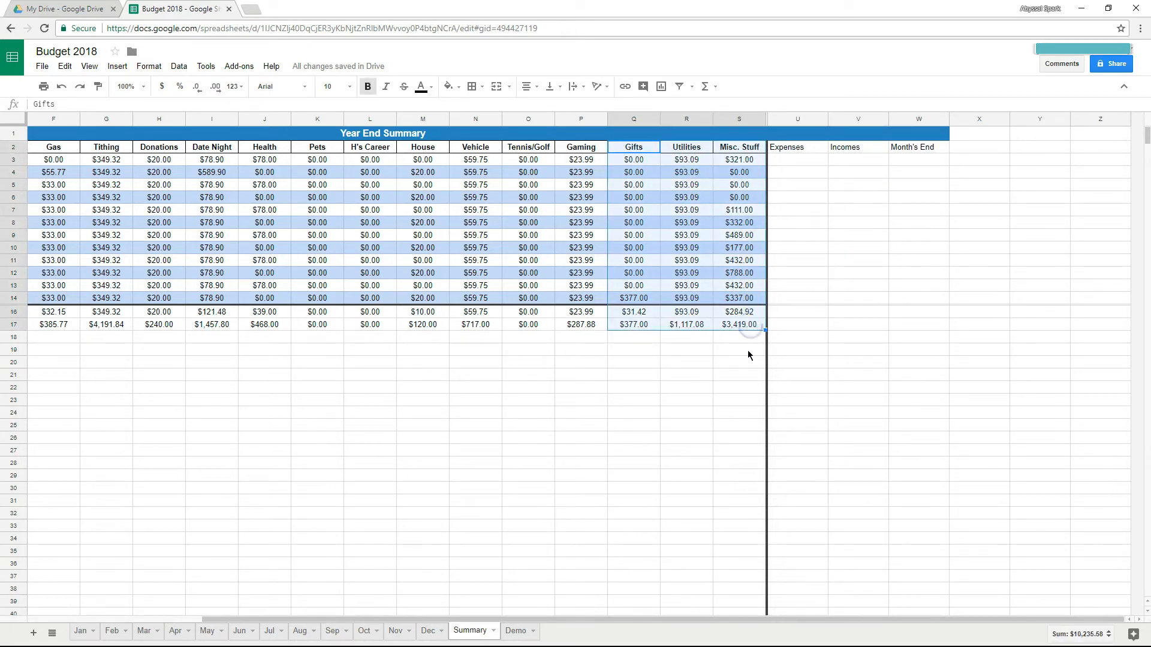
mouse_move(789, 154)
left_mouse_down()
mouse_move(879, 193)
mouse_move(920, 326)
left_mouse_up()
left_click(926, 401)
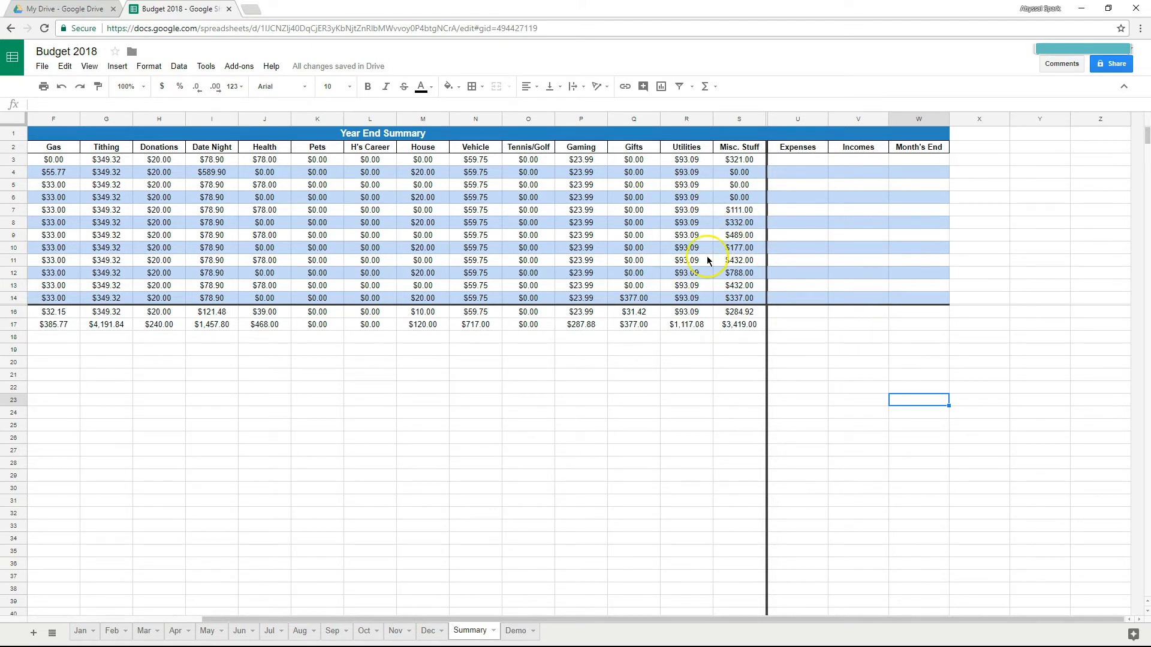
Step: Link the Expenses cells for January to December to each month sheet's overall Running Total in cell T5, starting with =Jan!T5
left_click(798, 161)
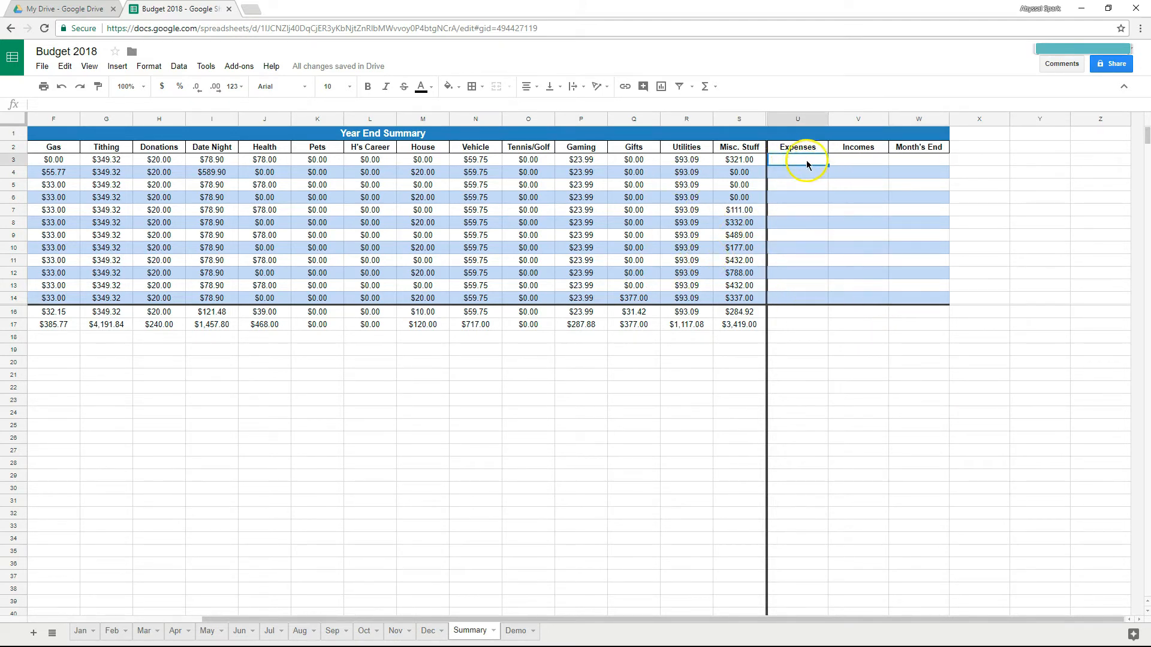
left_click(80, 631)
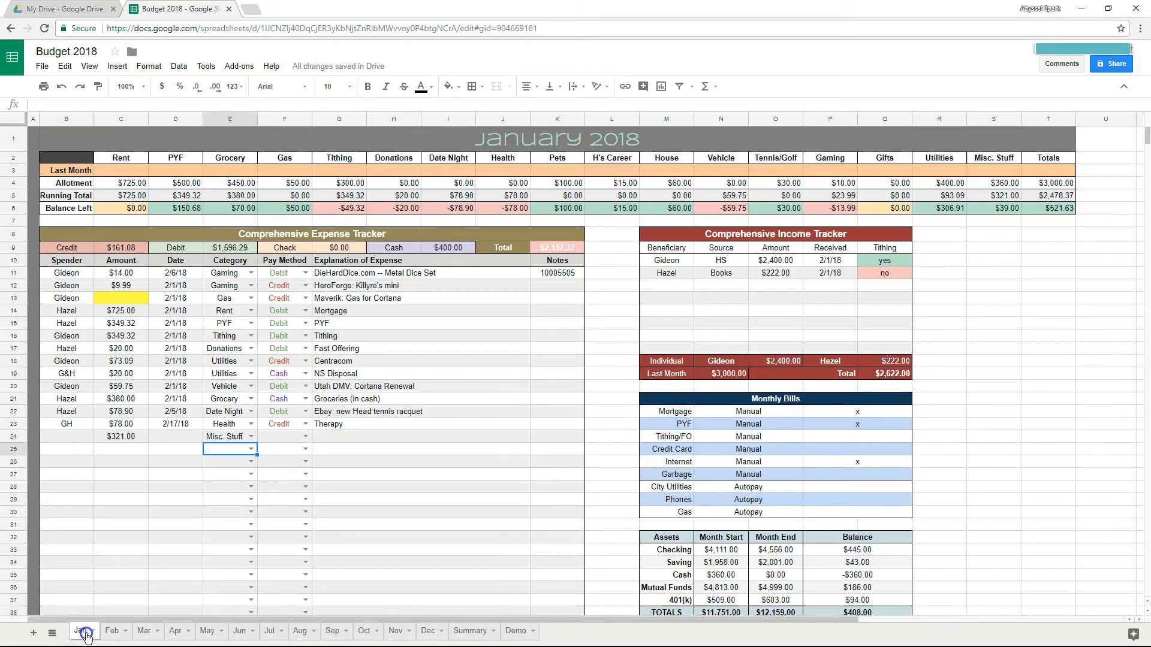
left_click(1049, 196)
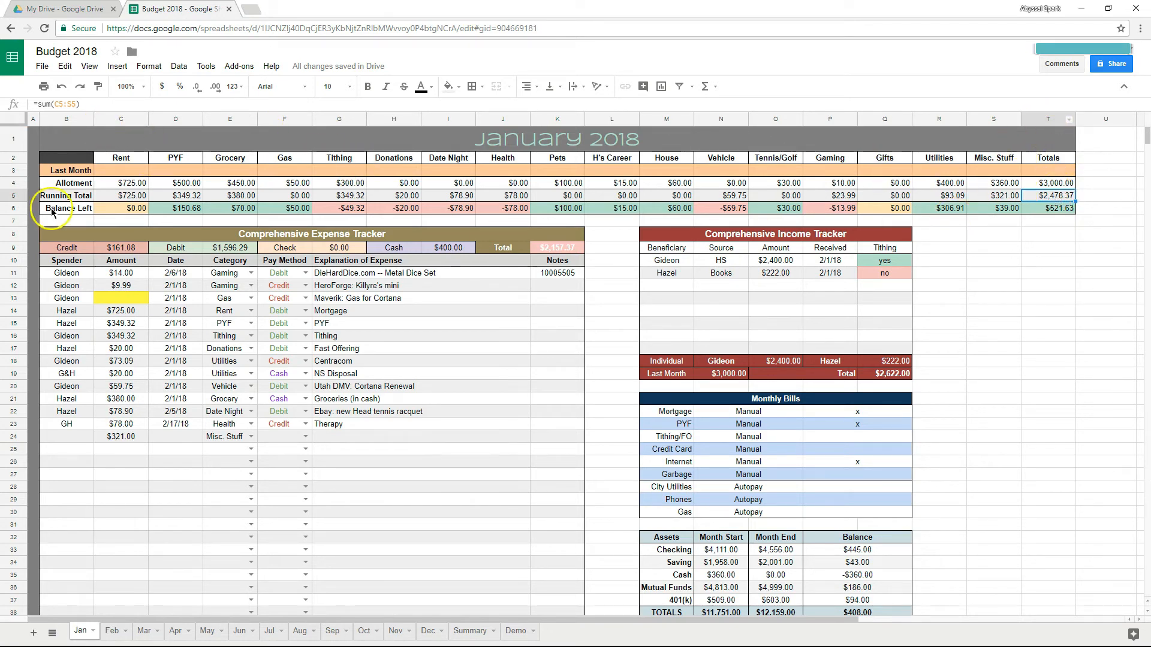
left_click(478, 632)
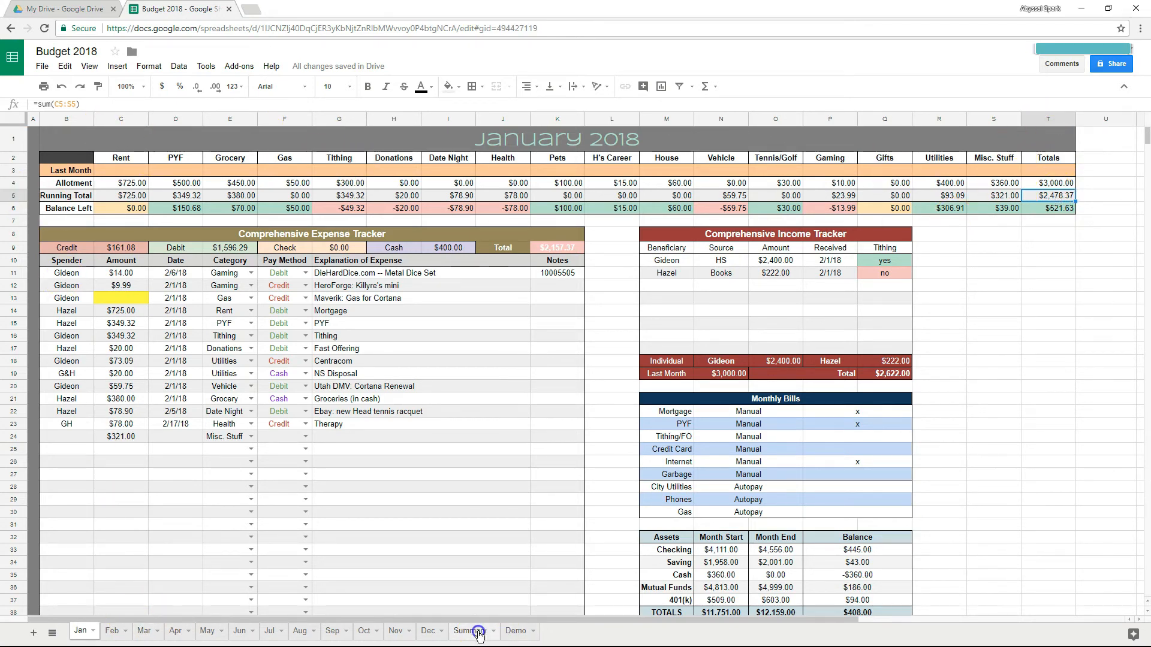
type("=jan!")
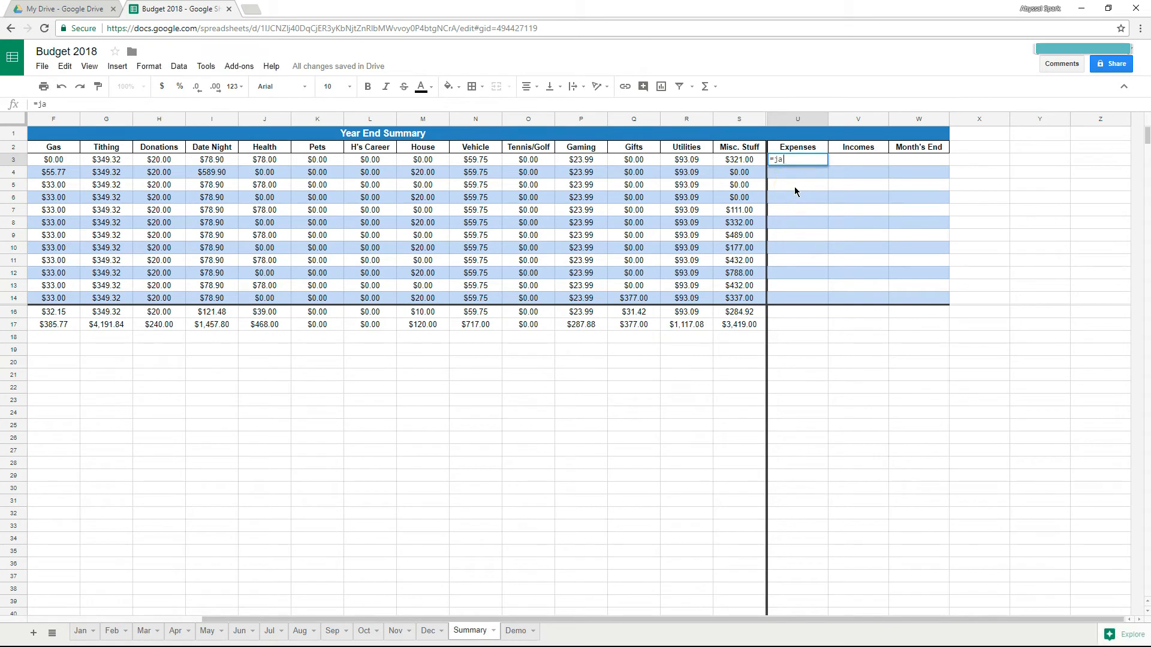
type("B2")
key("Return")
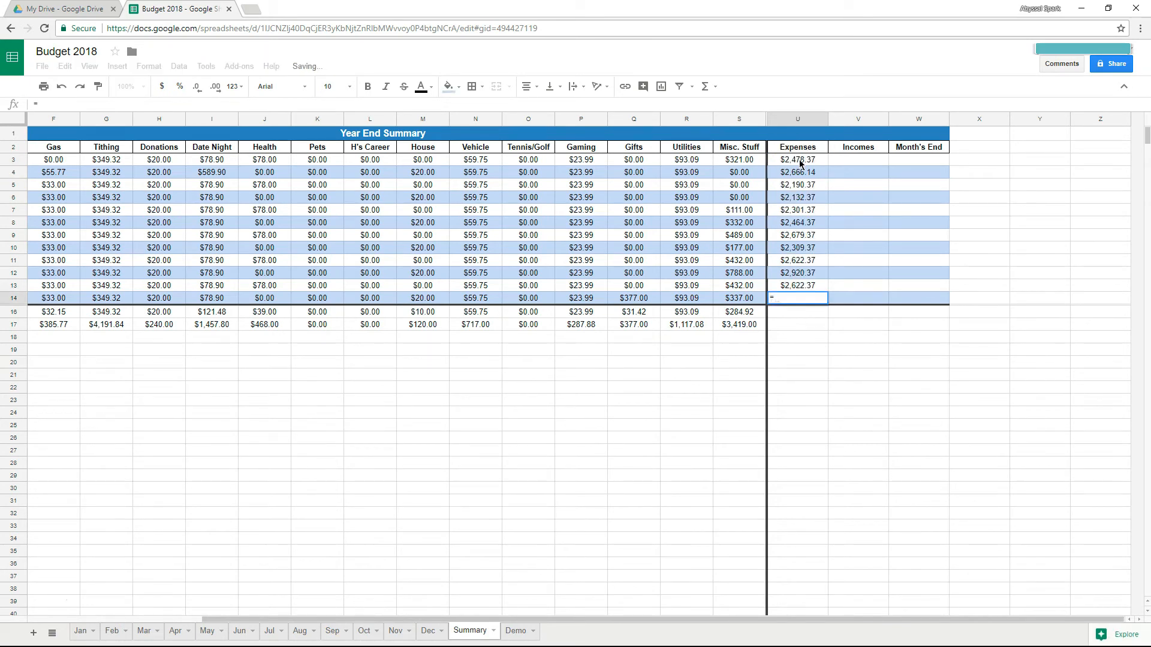
type("=dec!")
type("B2")
key("Return")
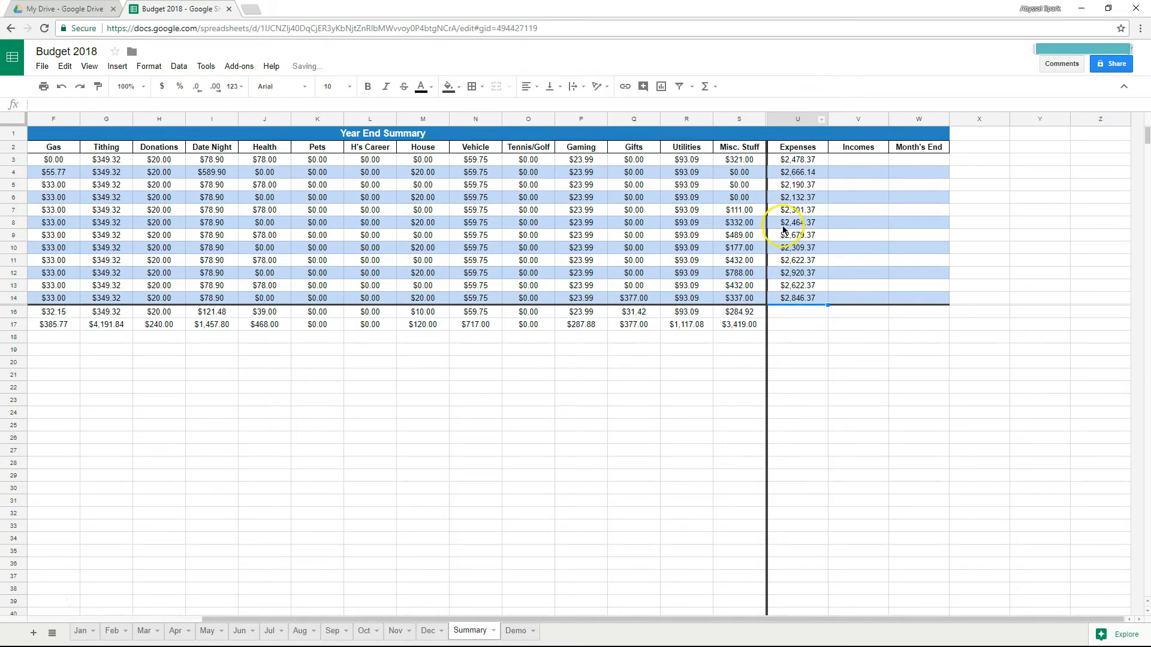
Step: Average the January to December Expenses in cell U16 with =average(U3:U14)
left_click(840, 324)
left_click_drag(797, 160, 805, 298)
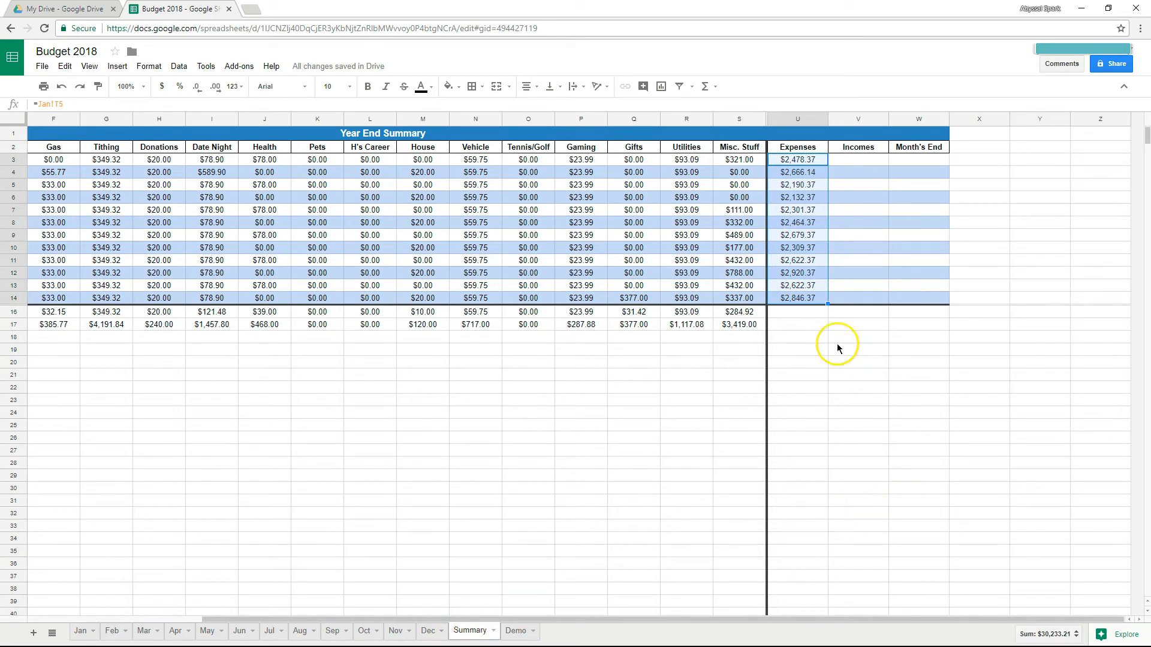
left_click(801, 313)
type("=aver")
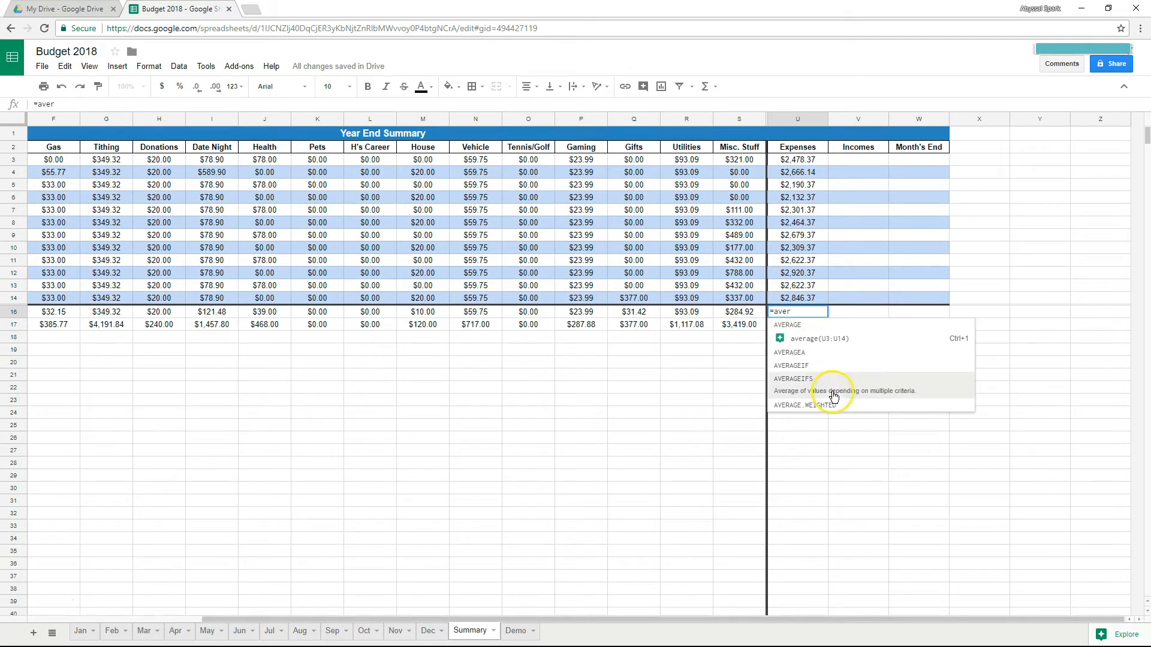
left_click(838, 343)
key("Return")
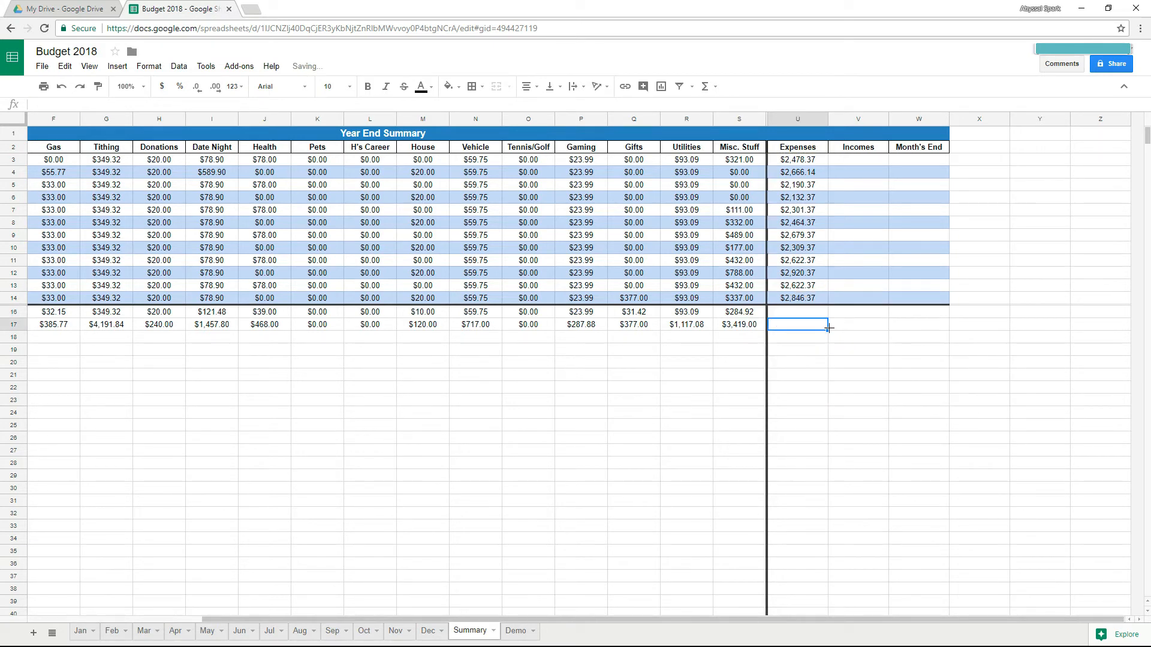
Step: Total the year's Expenses in cell U17 with =sum(U3:U14)
type("=sum")
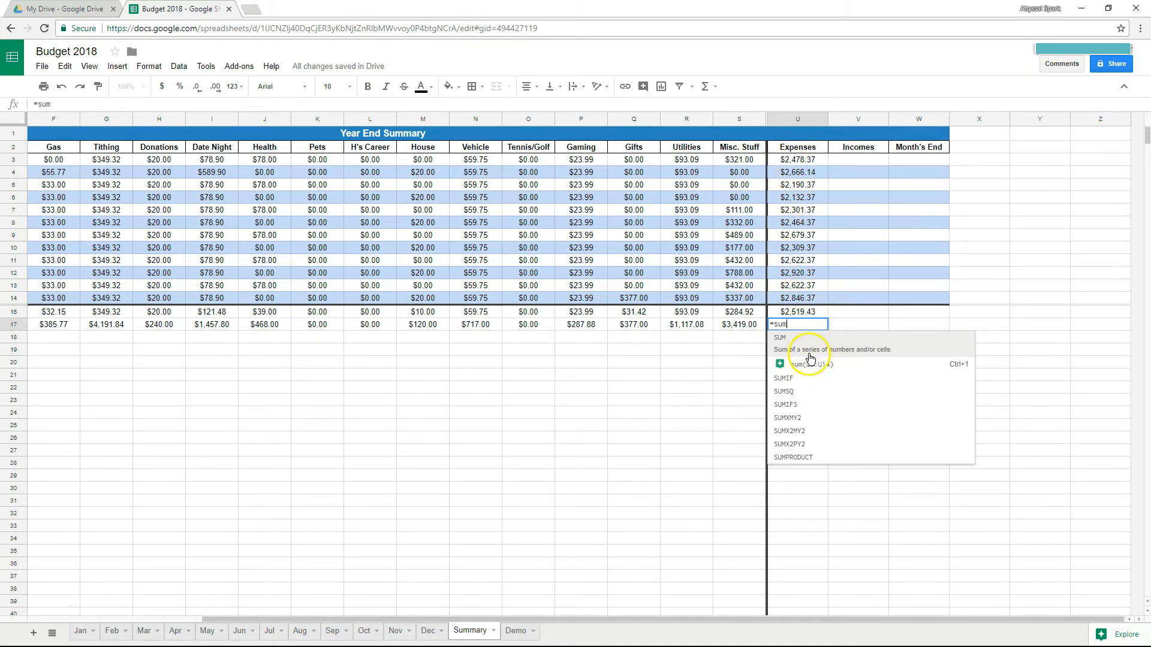
left_click(810, 364)
key("Return")
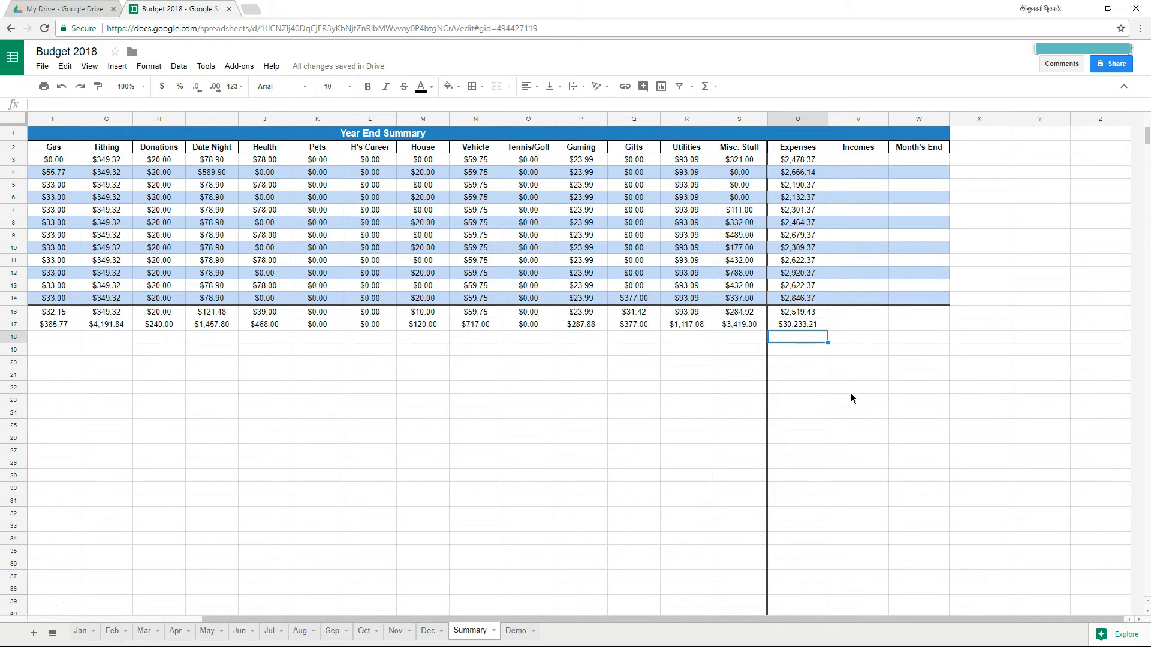
Step: Link the Incomes column to each month sheet's income tracker Total in cell Q19, with the yearly average and total beneath
left_click(854, 159)
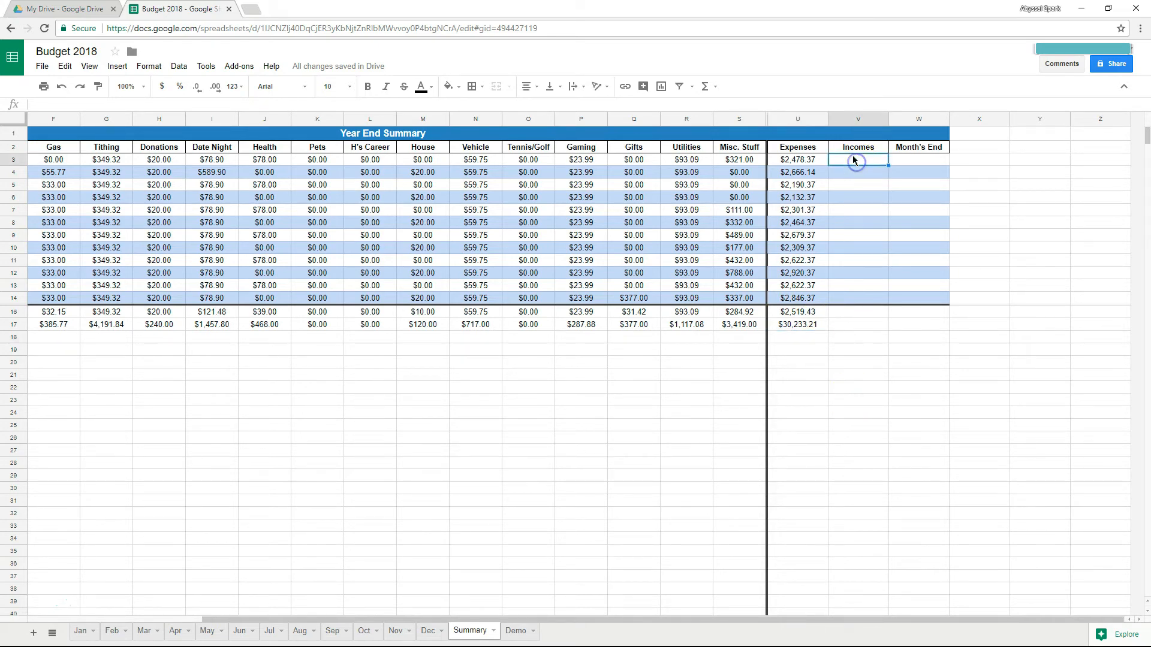
left_click(83, 630)
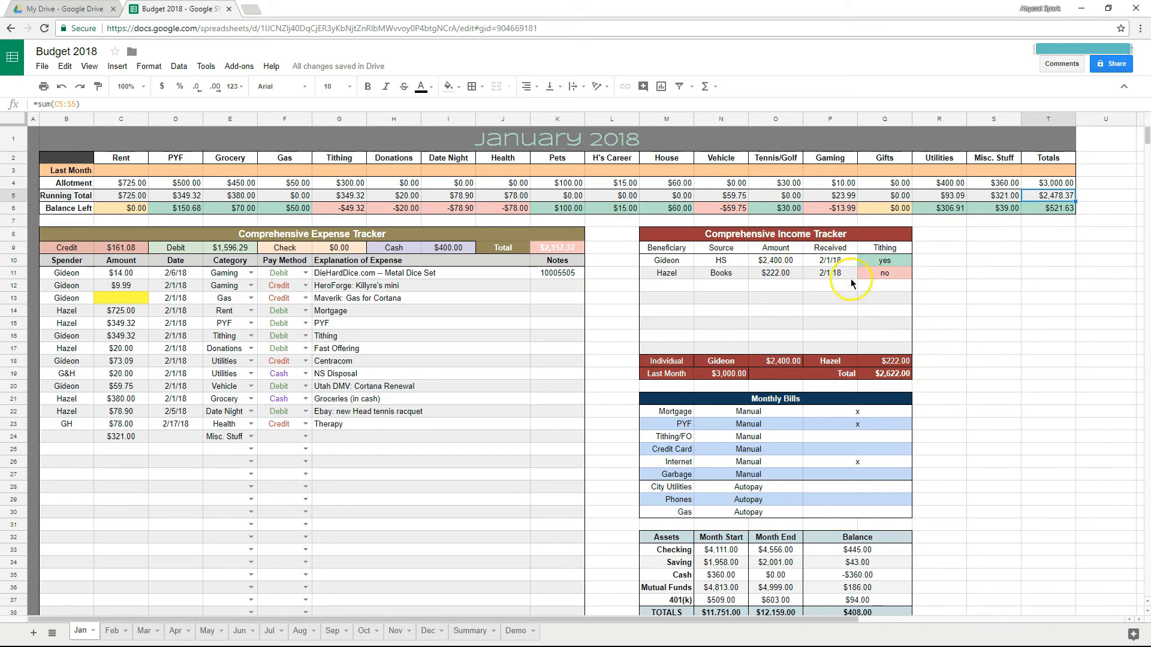
left_click(889, 375)
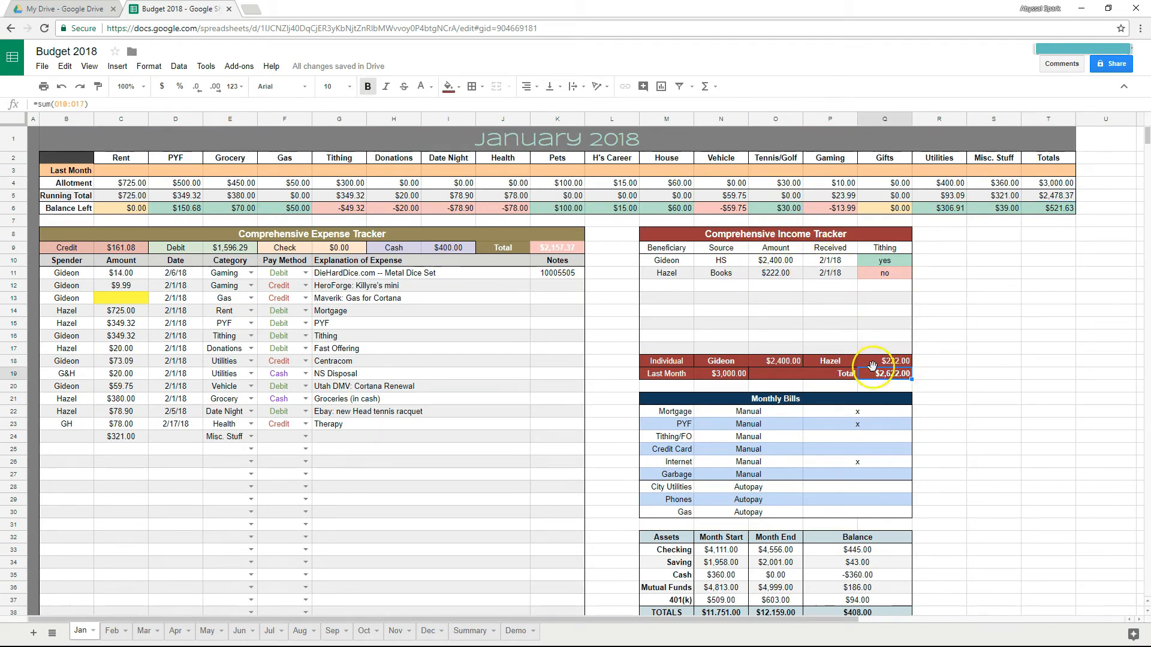
left_click(471, 630)
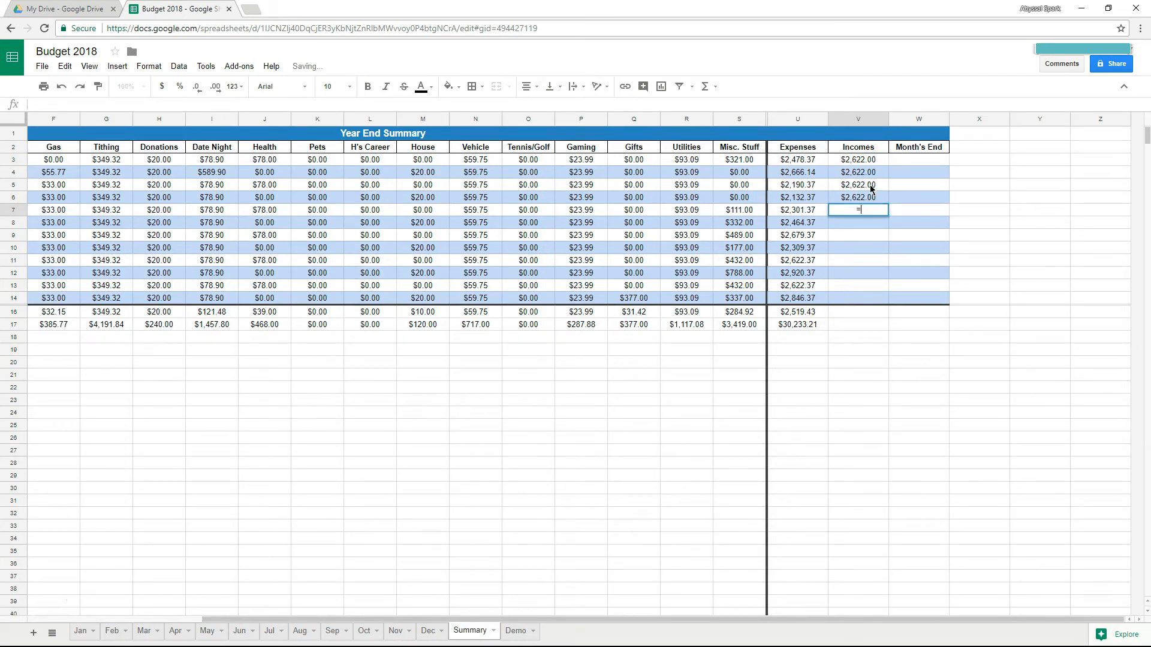
type("may!19")
key("Return")
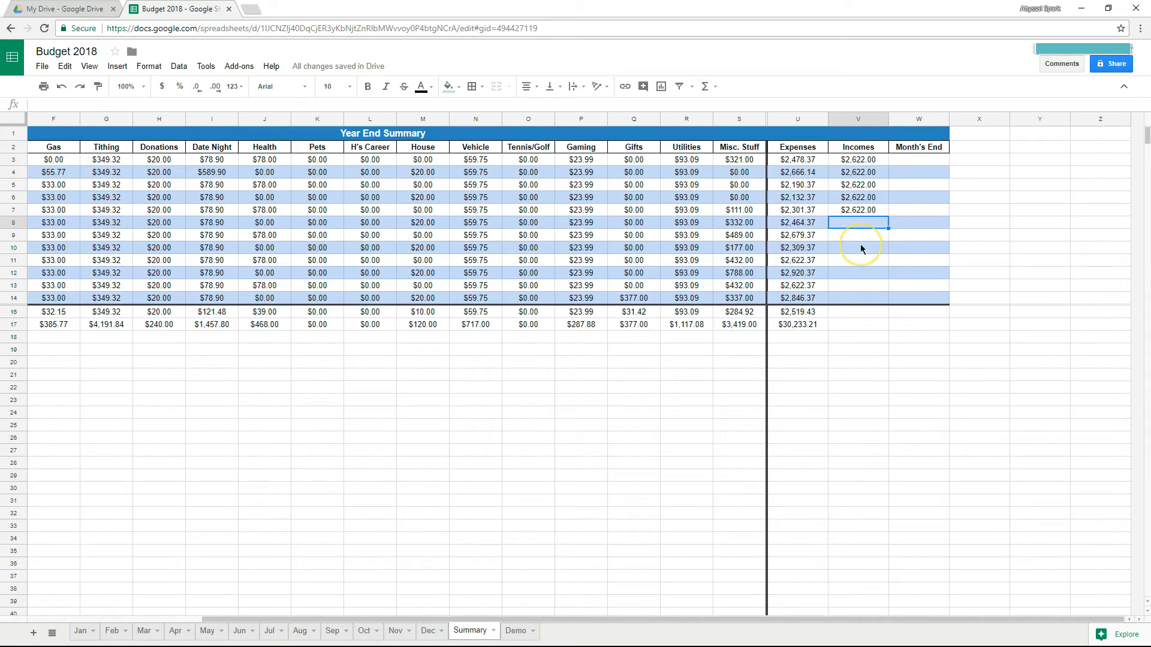
type("=jun!")
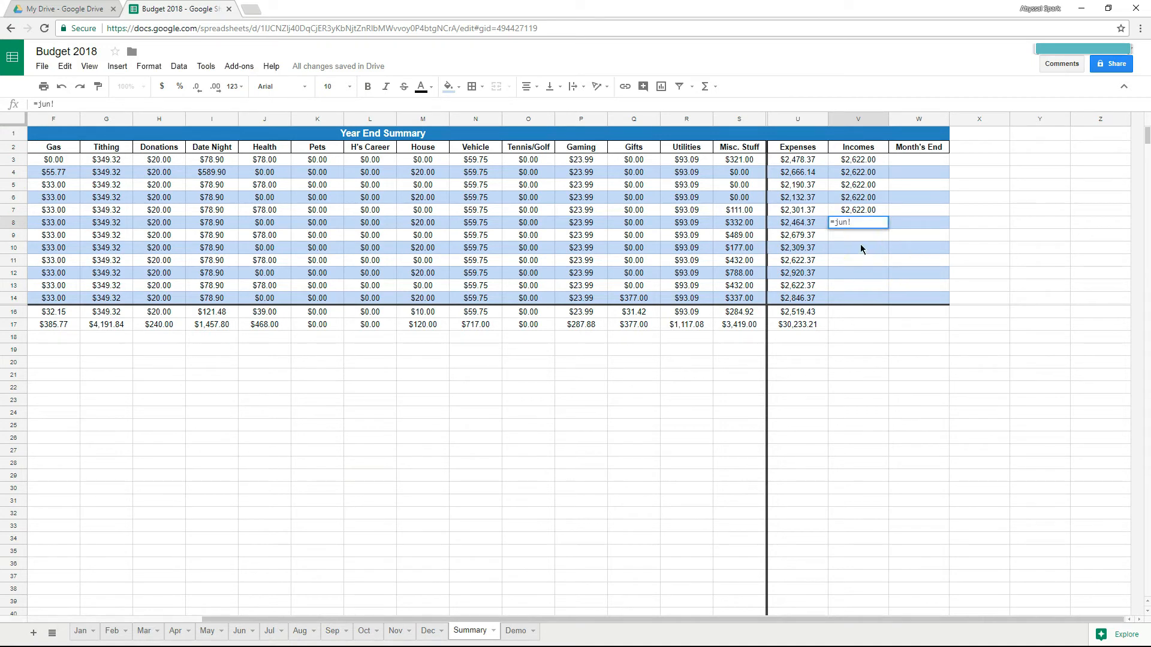
type("d18")
key("Return")
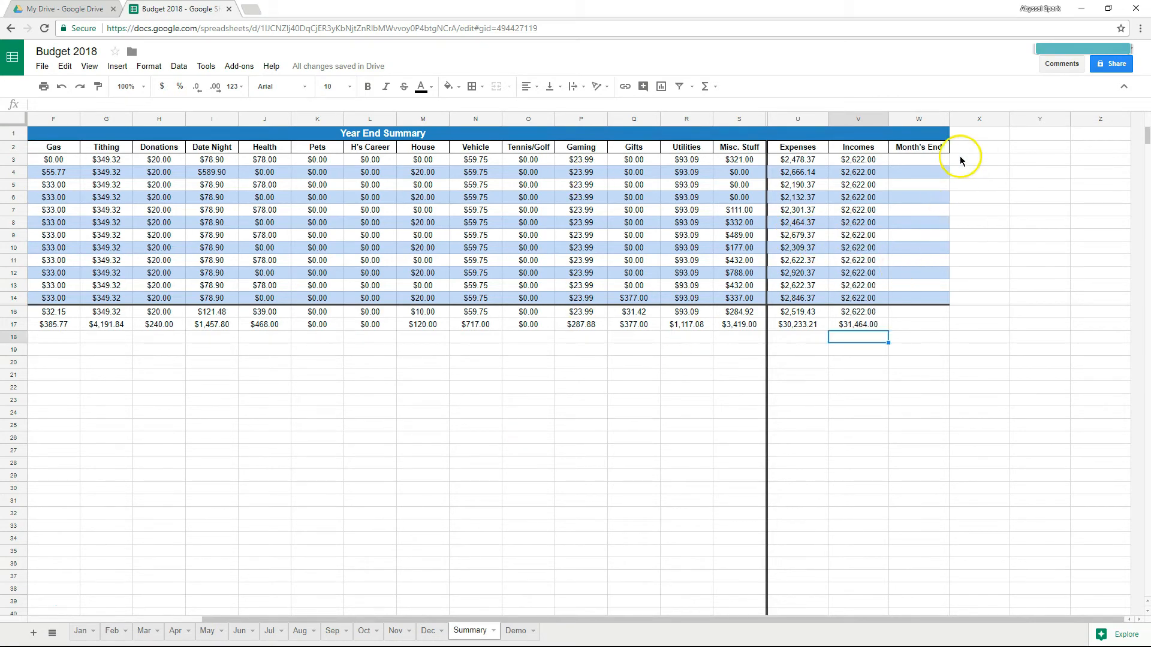
Step: Link the Month's End column to each month sheet's Month End assets total in cell O38, with the average in W16
left_click(81, 630)
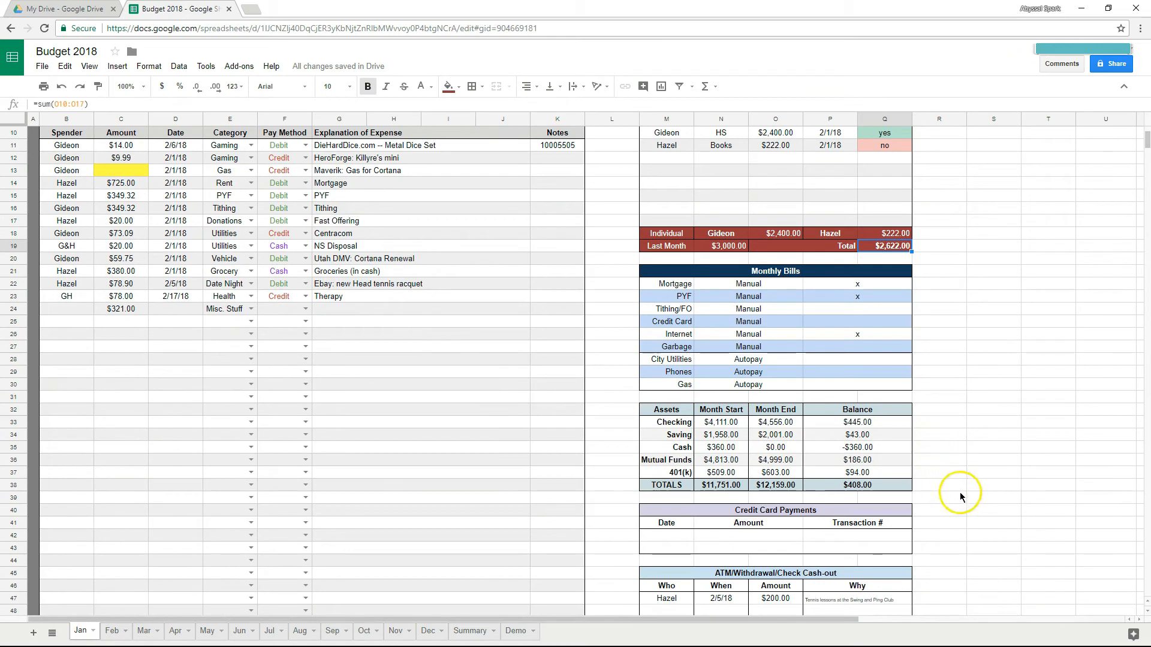
left_click(777, 485)
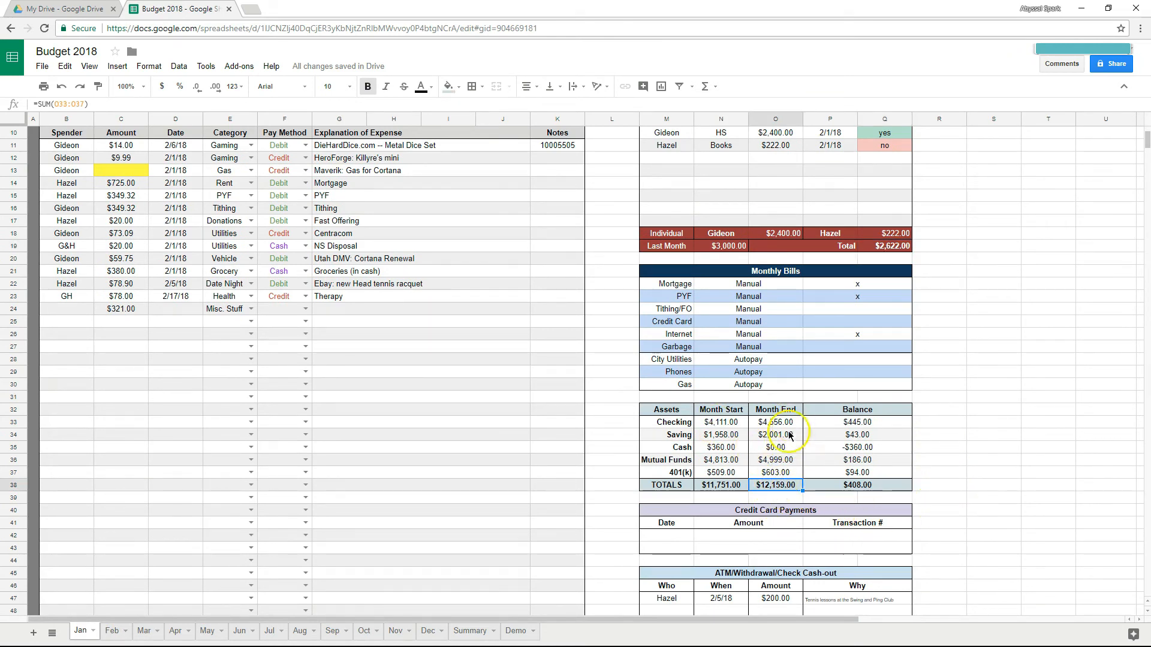
left_click(470, 631)
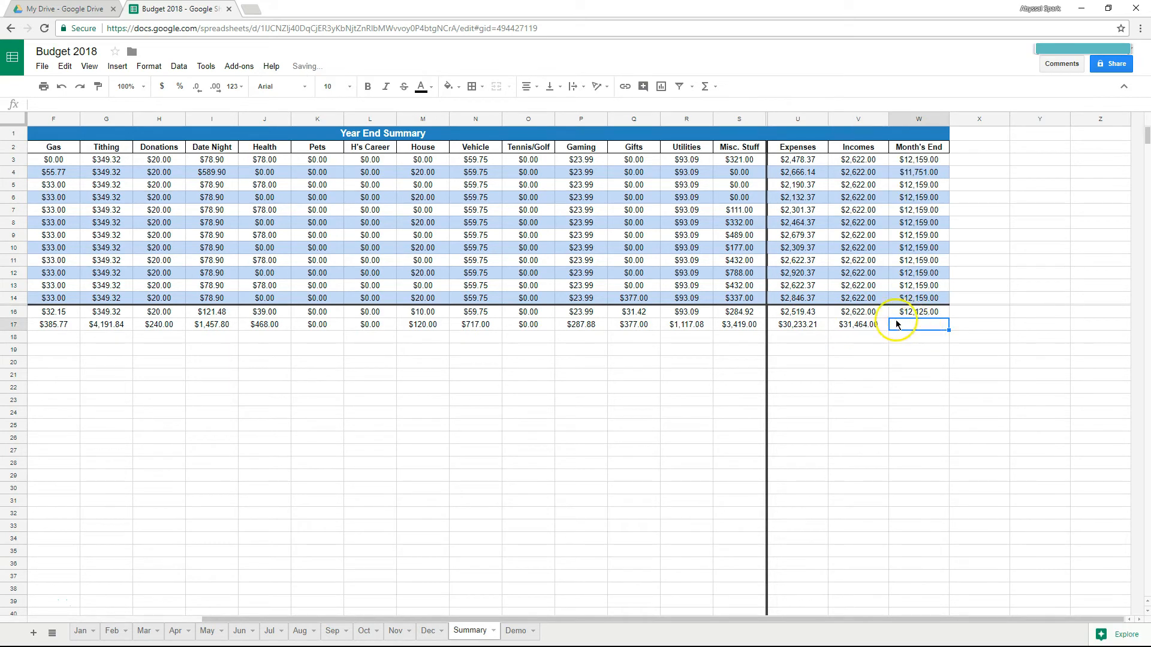
Step: Undo the deletion of the Month's End total in cell W17
left_click(926, 313)
left_click(928, 327)
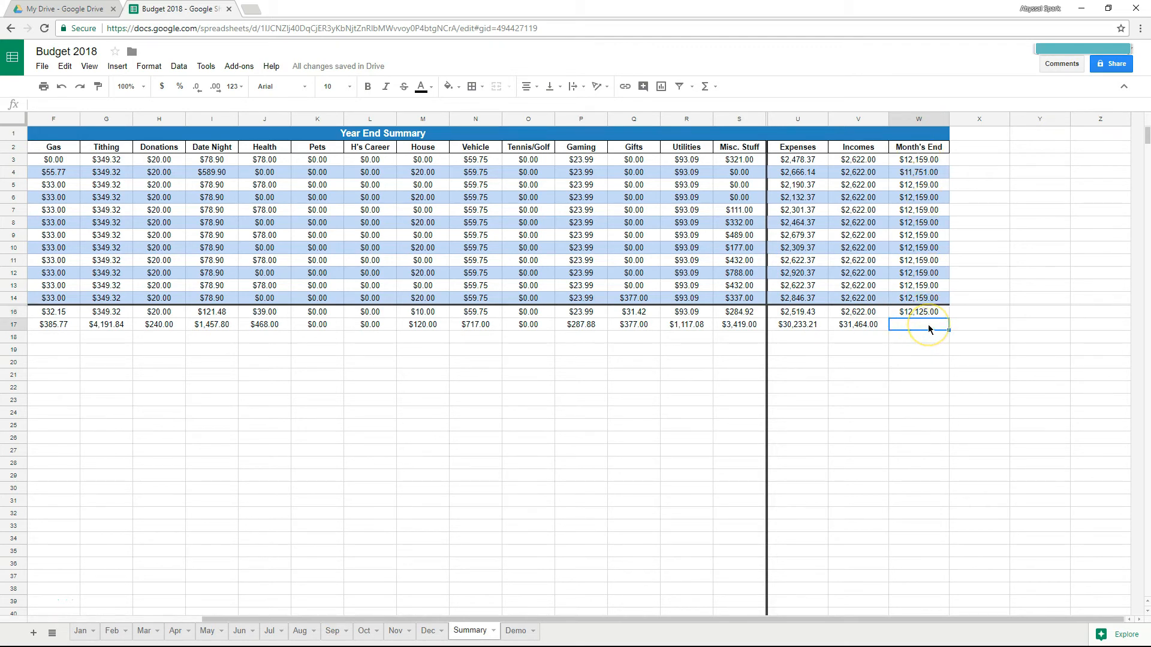
key("ctrl+z")
left_click(979, 378)
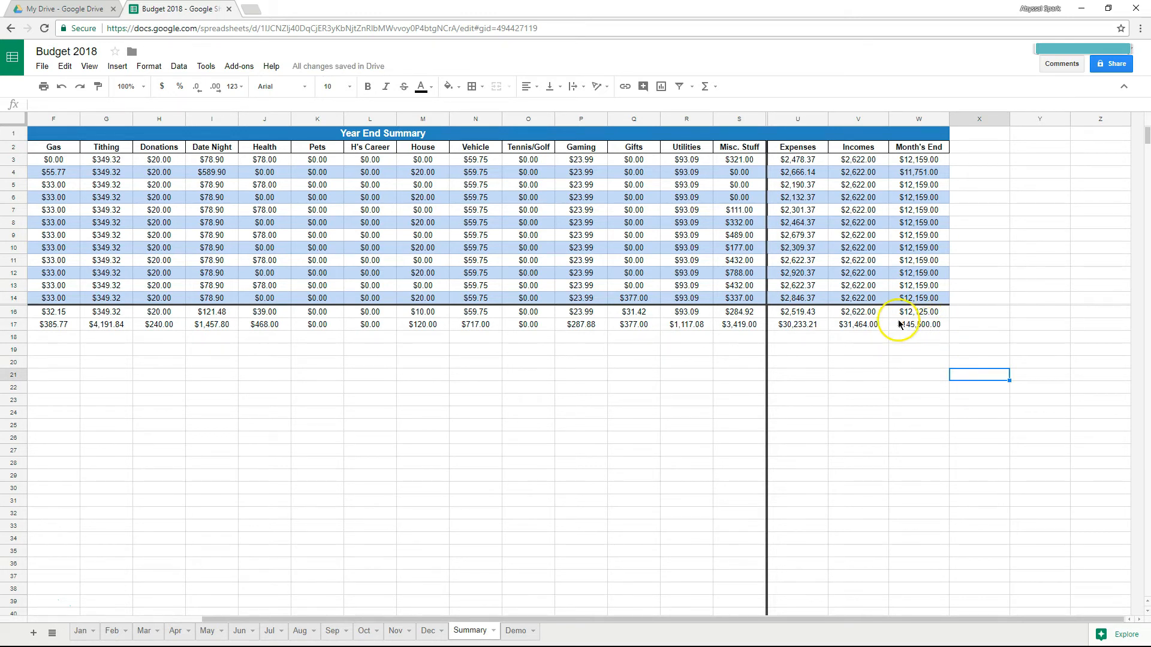
Step: Clear the Month's End yearly total from cell W17, leaving only the average
left_click(938, 328)
key("Delete")
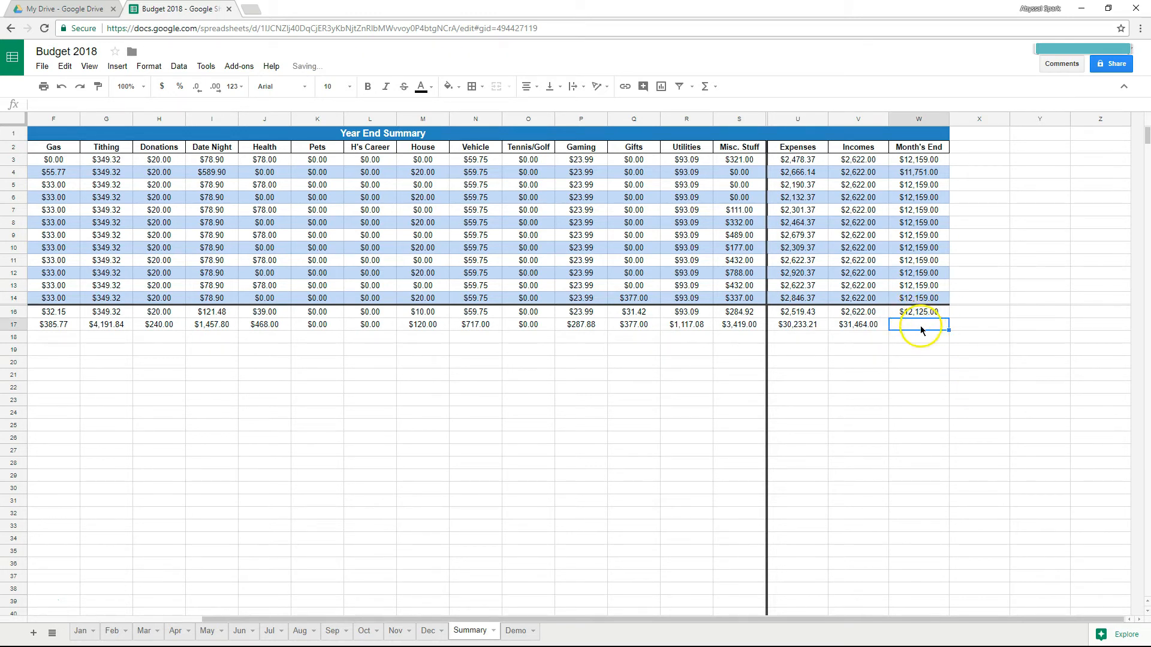
left_click(920, 335)
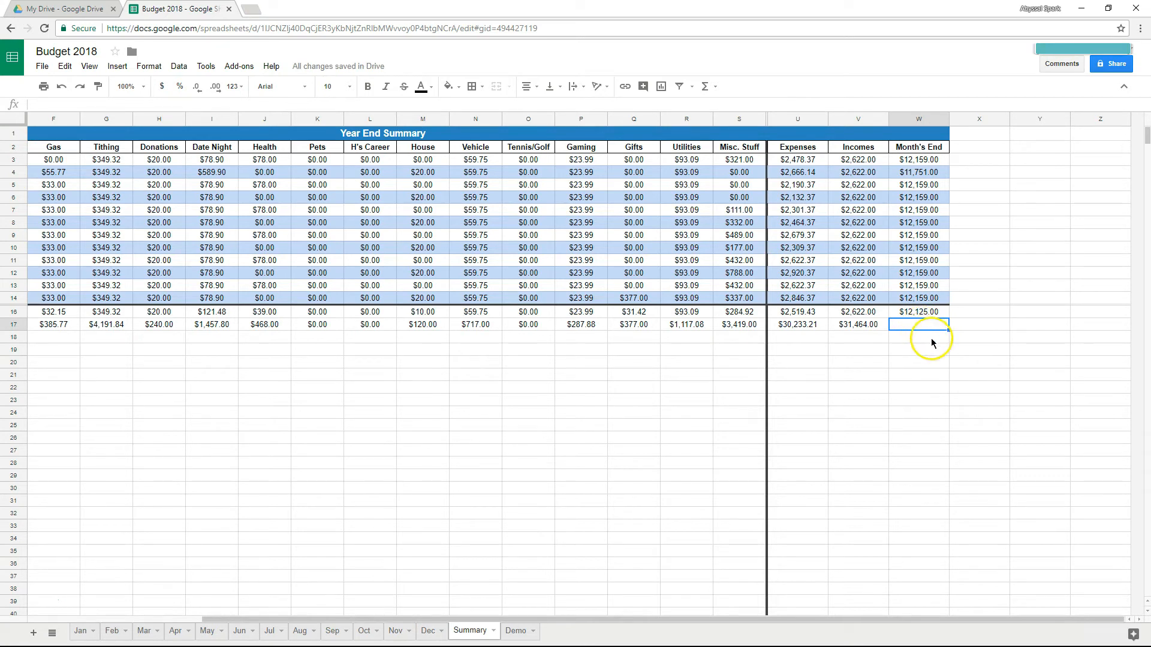
Step: Calculate the year's net in cell W17 by subtracting total Expenses from total Incomes with =V17-U17
type("=")
left_click(863, 324)
type("-")
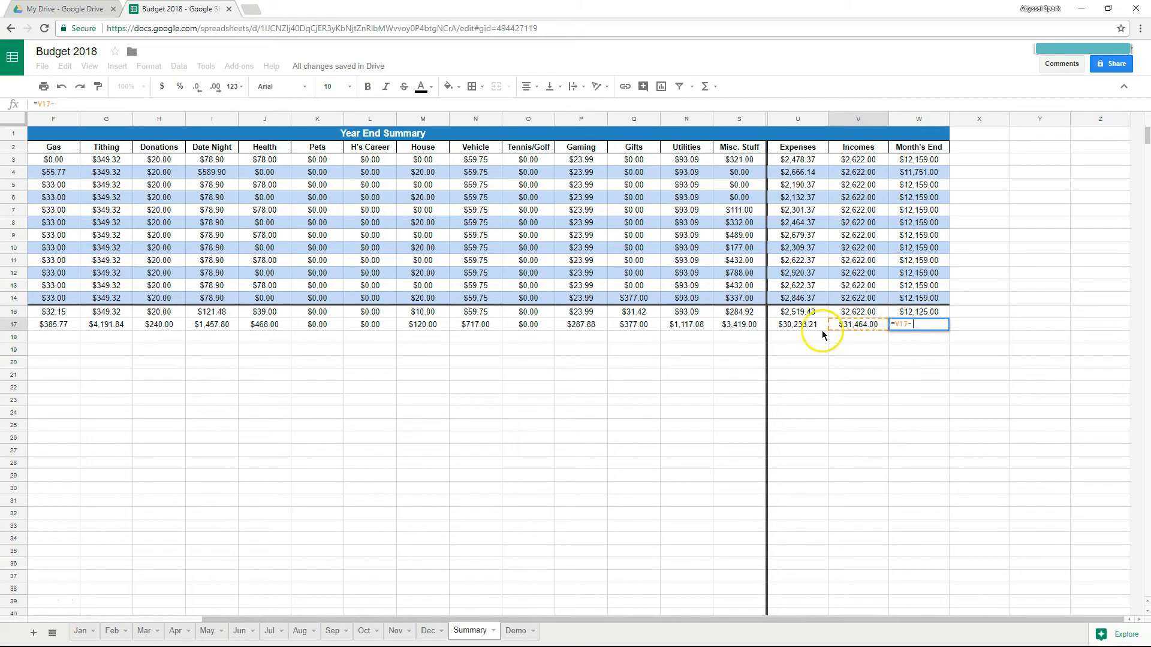
left_click(791, 324)
key("Return")
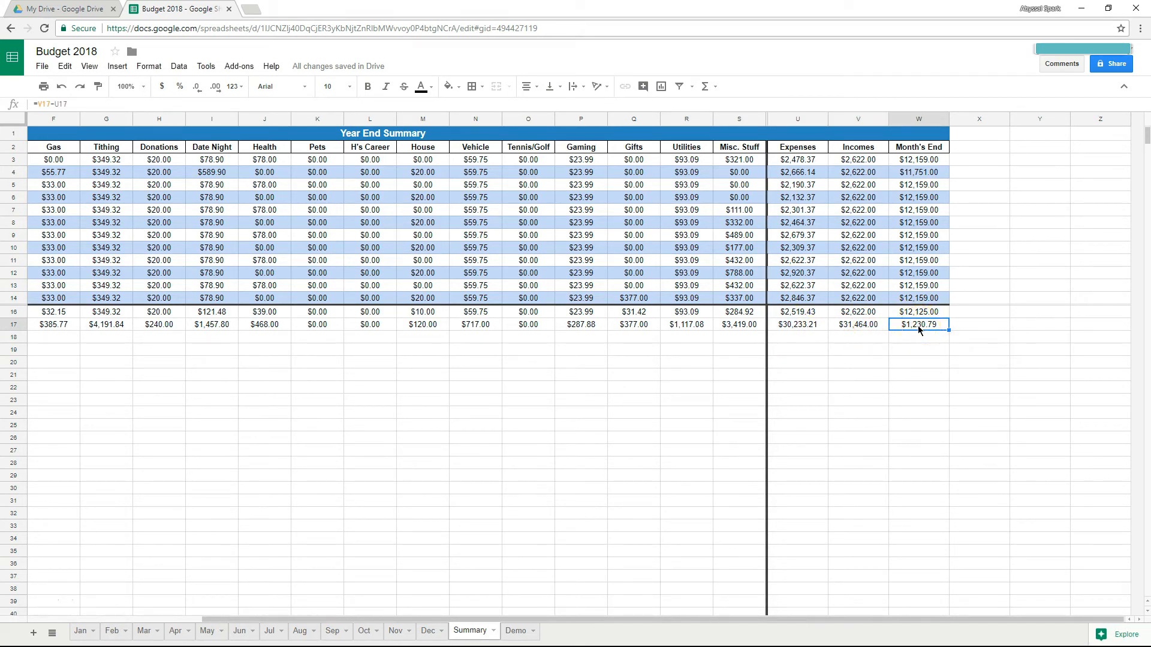
left_click(918, 327)
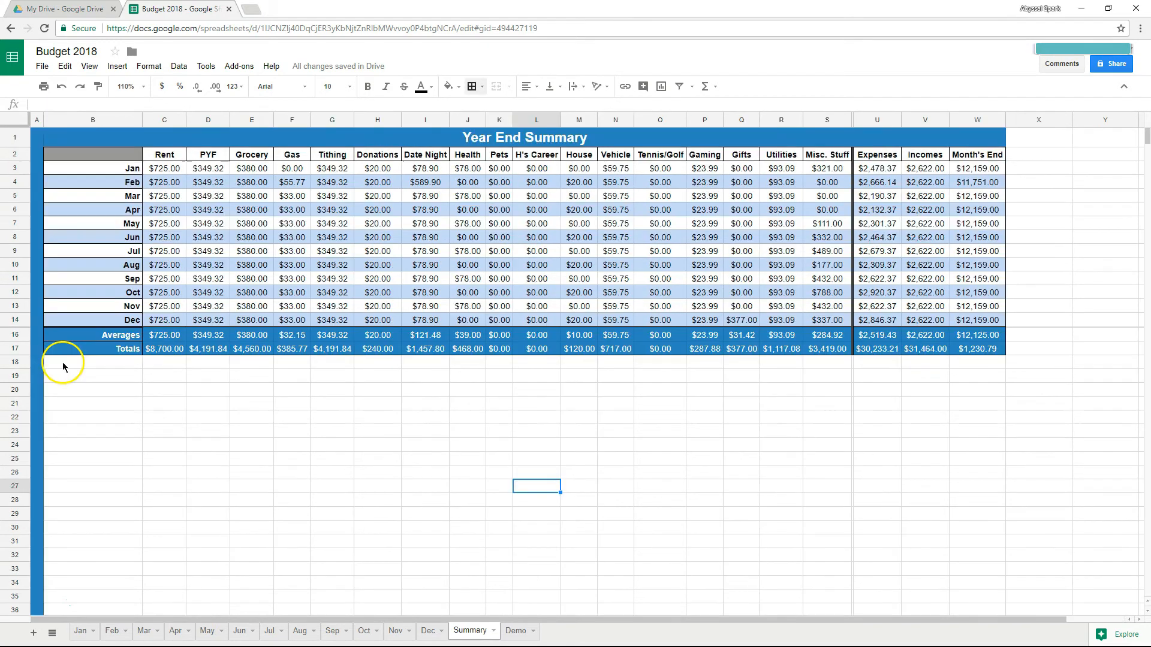
Step: Fill row 18 beneath the Totals black from column B to W, and merge cells B19:W19 below it
left_click_drag(62, 362, 971, 364)
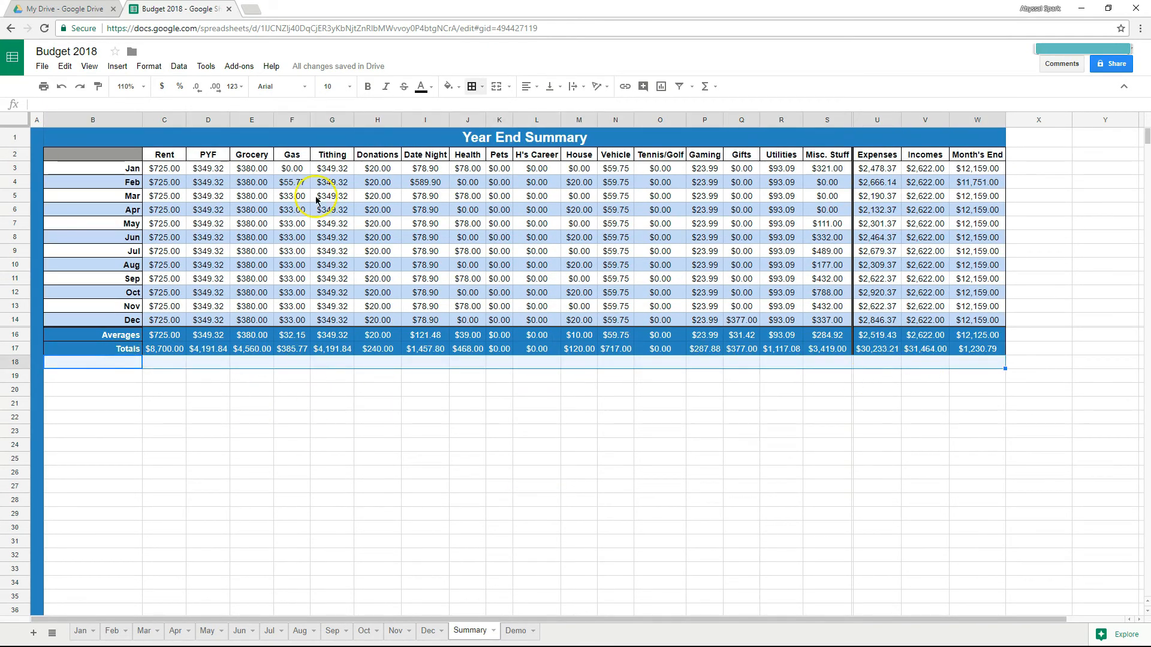
left_click(449, 89)
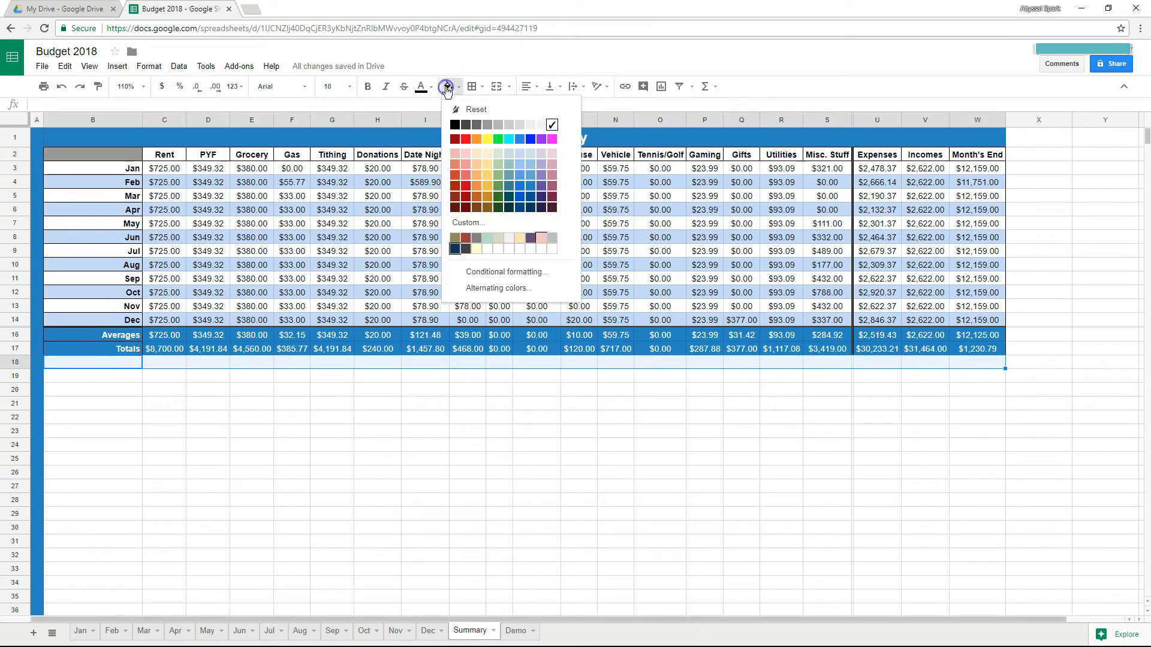
left_click(458, 124)
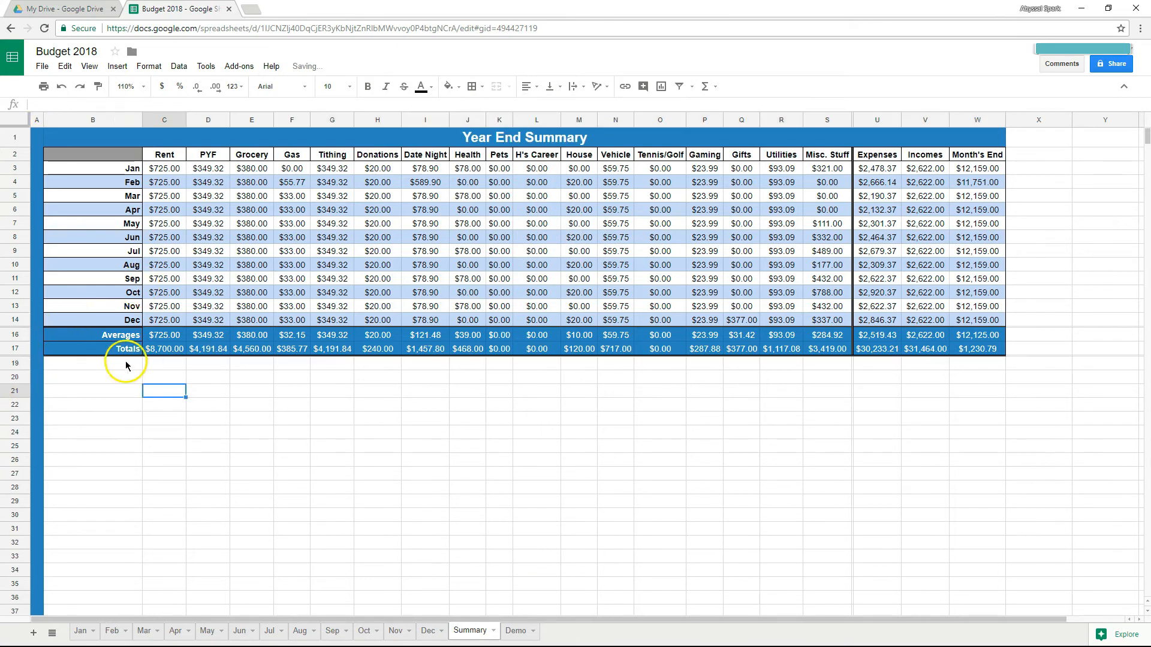
left_click_drag(126, 363, 975, 367)
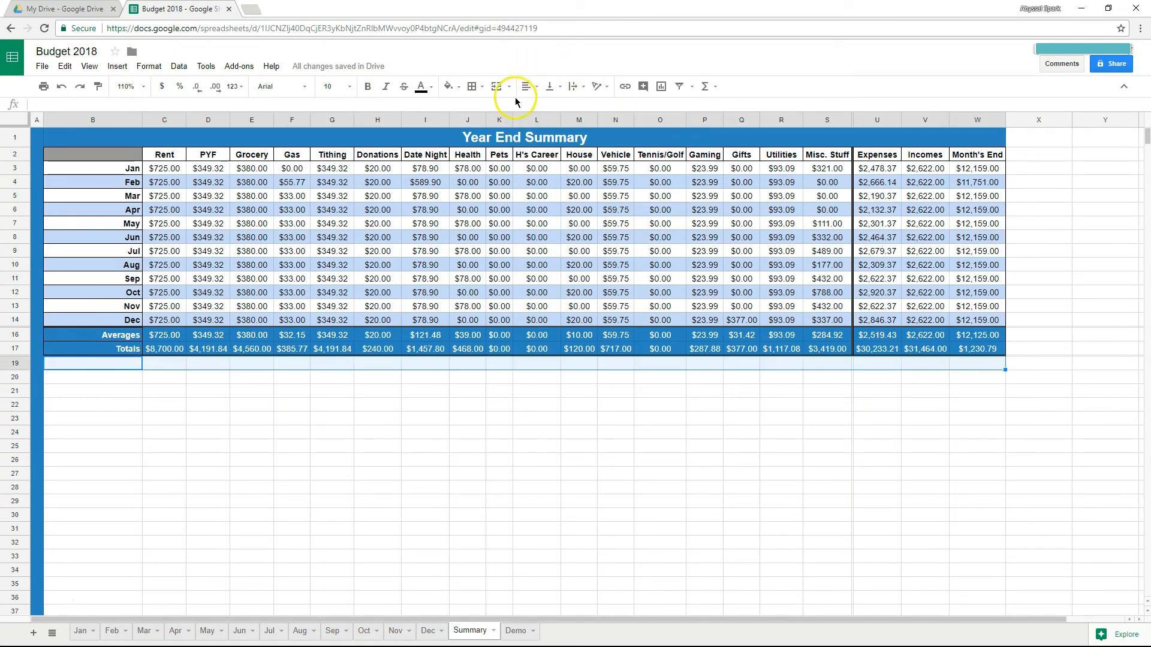
left_click(496, 86)
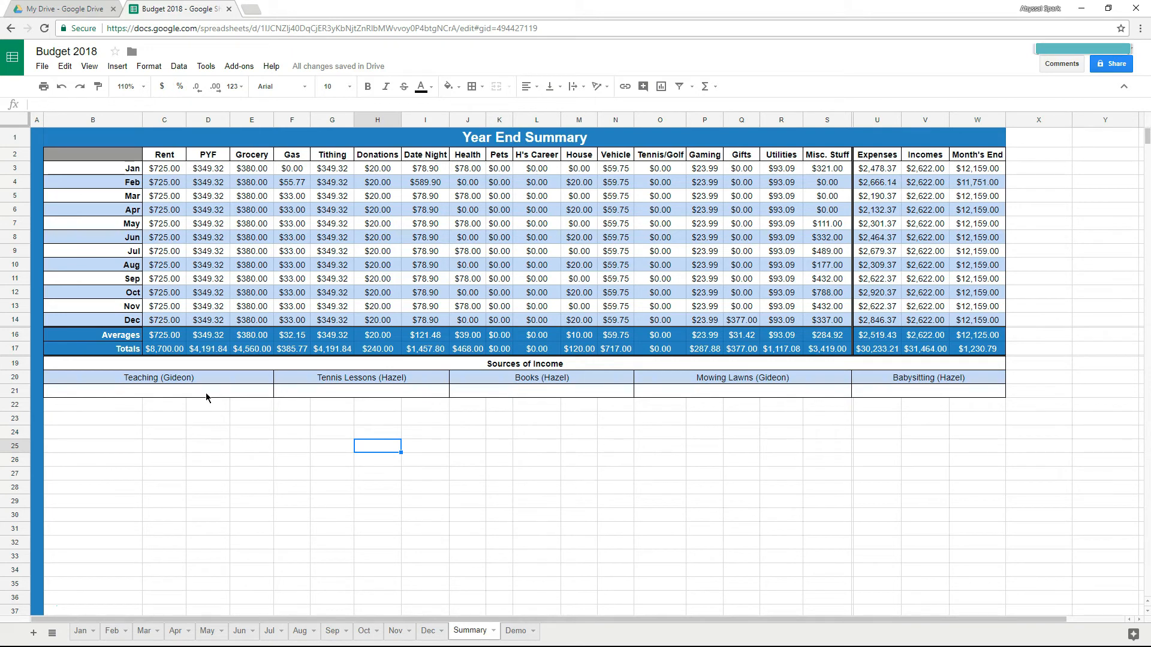
Step: Start a SUMIF formula in the Teaching cell B21, using the January sheet's Source cells N10:N17 as its range
left_click(251, 395)
left_click(251, 394)
type("=")
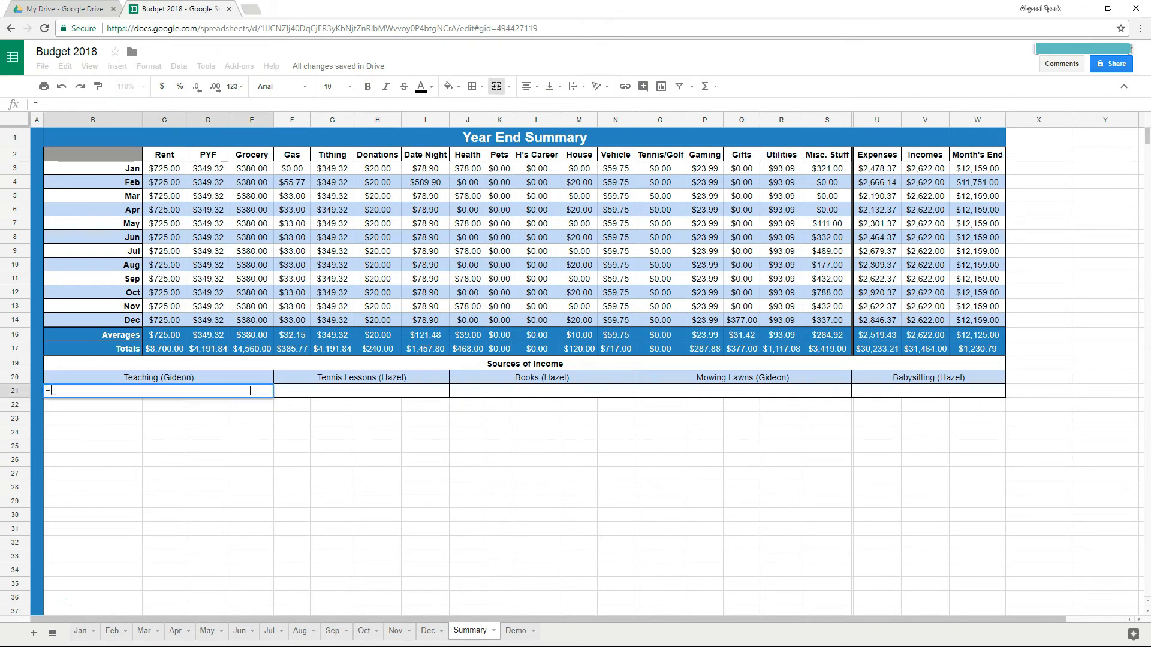
type("sumif(")
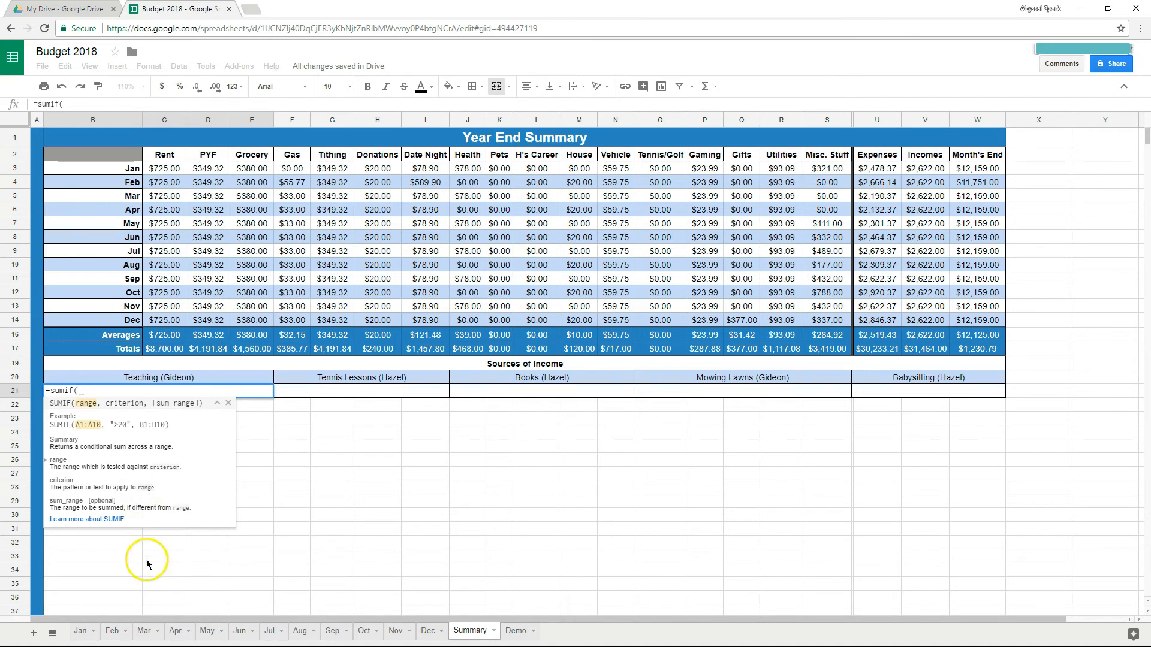
left_click(80, 631)
scroll(692, 490, "up", 4)
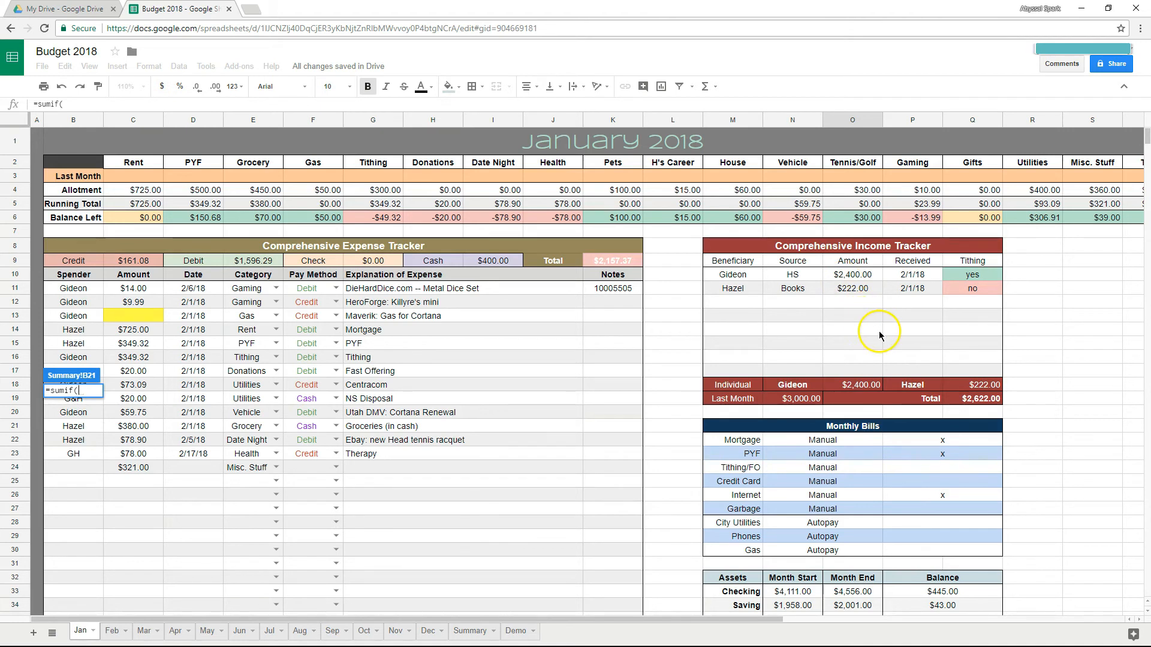
left_click_drag(792, 275, 803, 370)
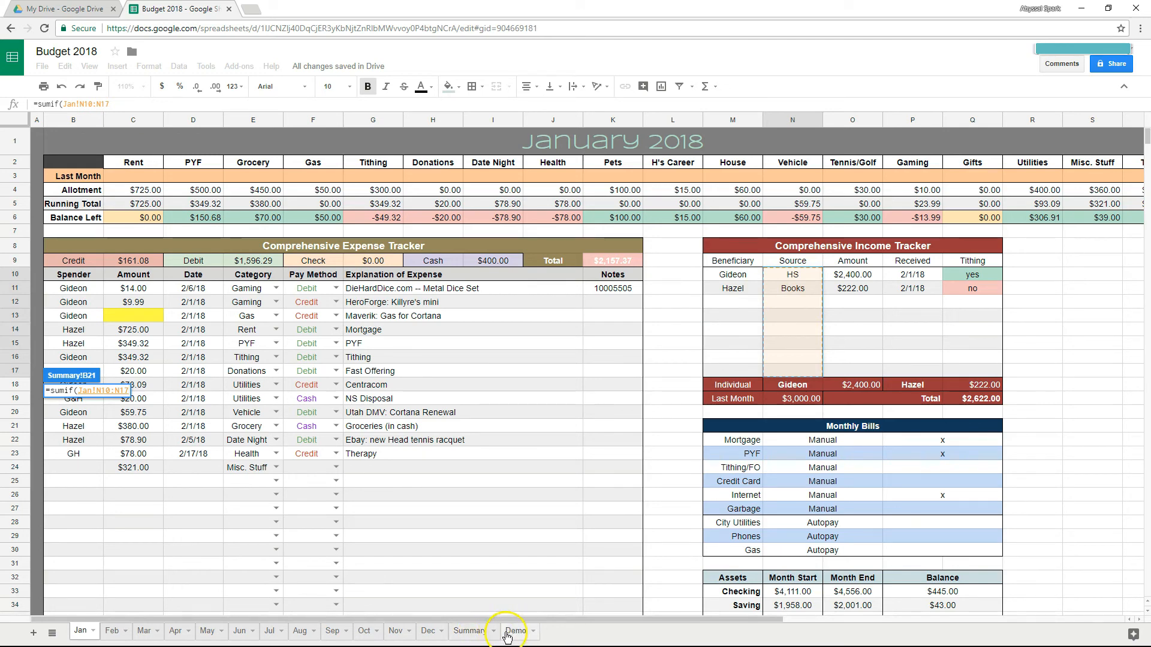
left_click(470, 631)
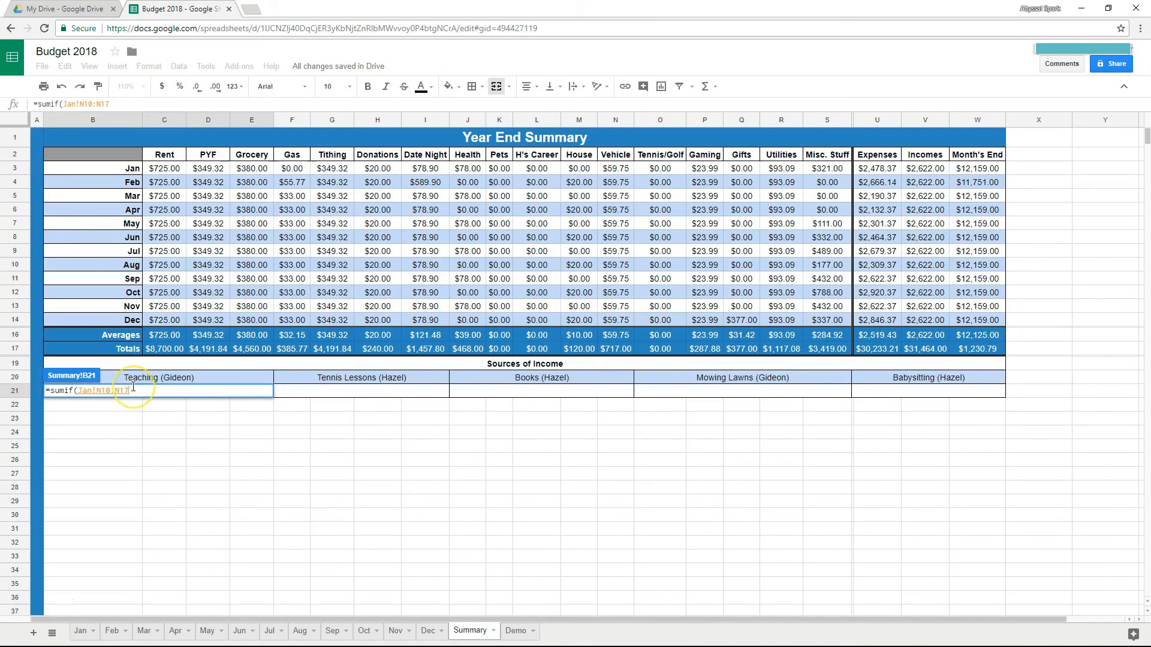
Step: Complete January's SUMIF term with "HS" as the criterion and the January Amount cells O10:O17 as the sum range
type(",")
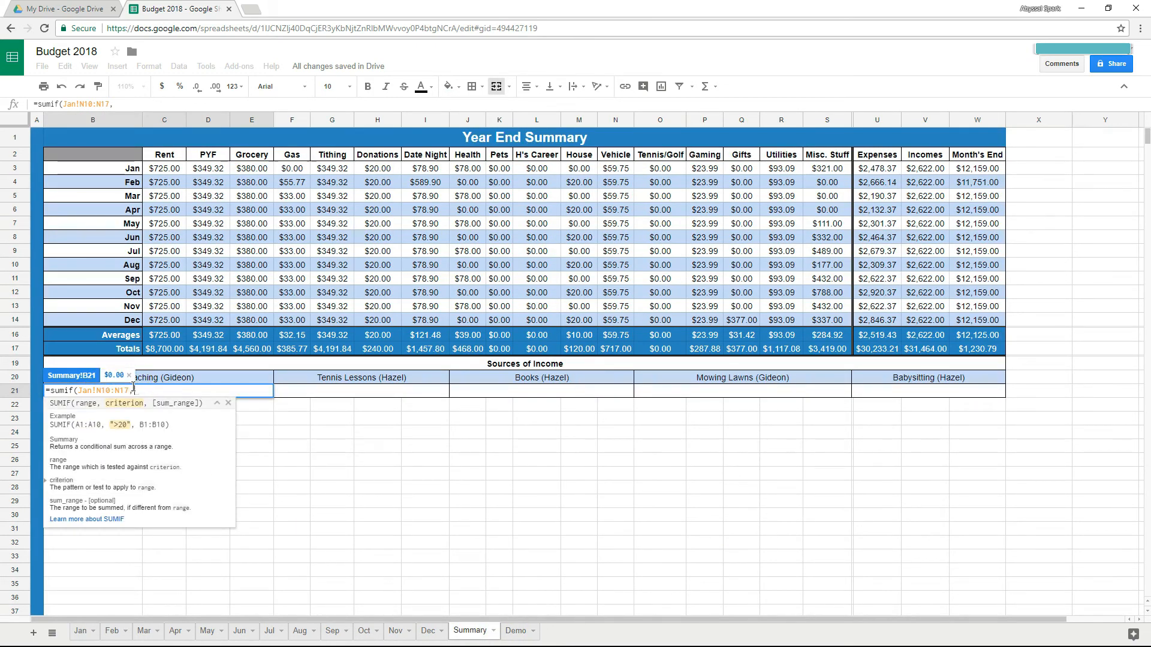
type("\"HS")
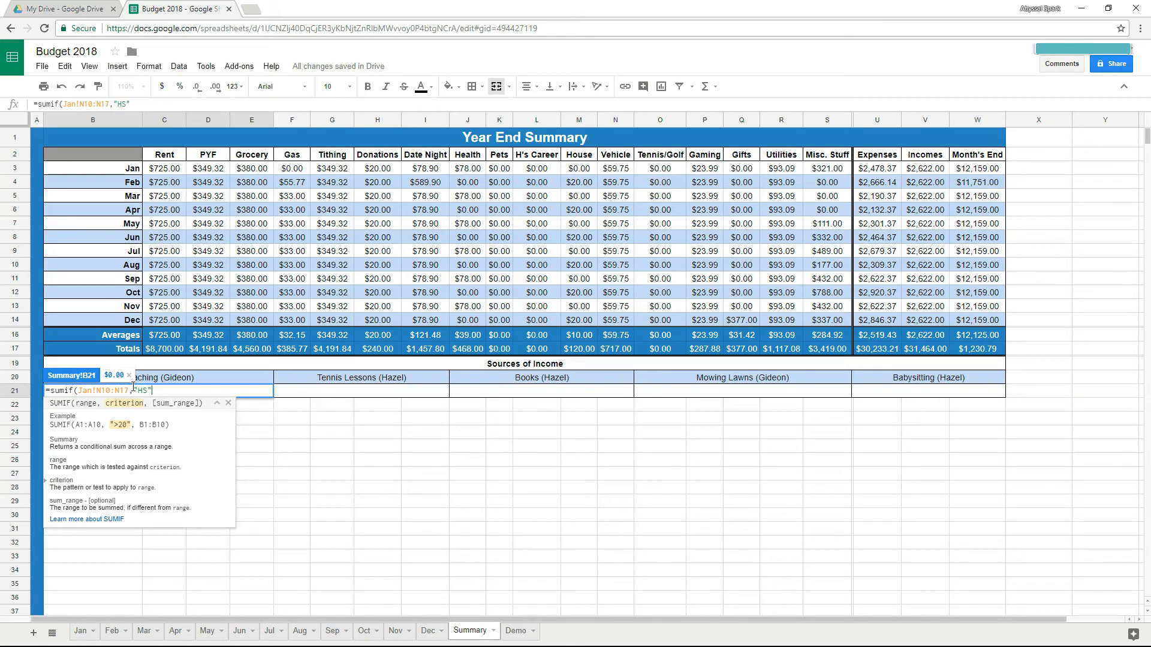
type("\",")
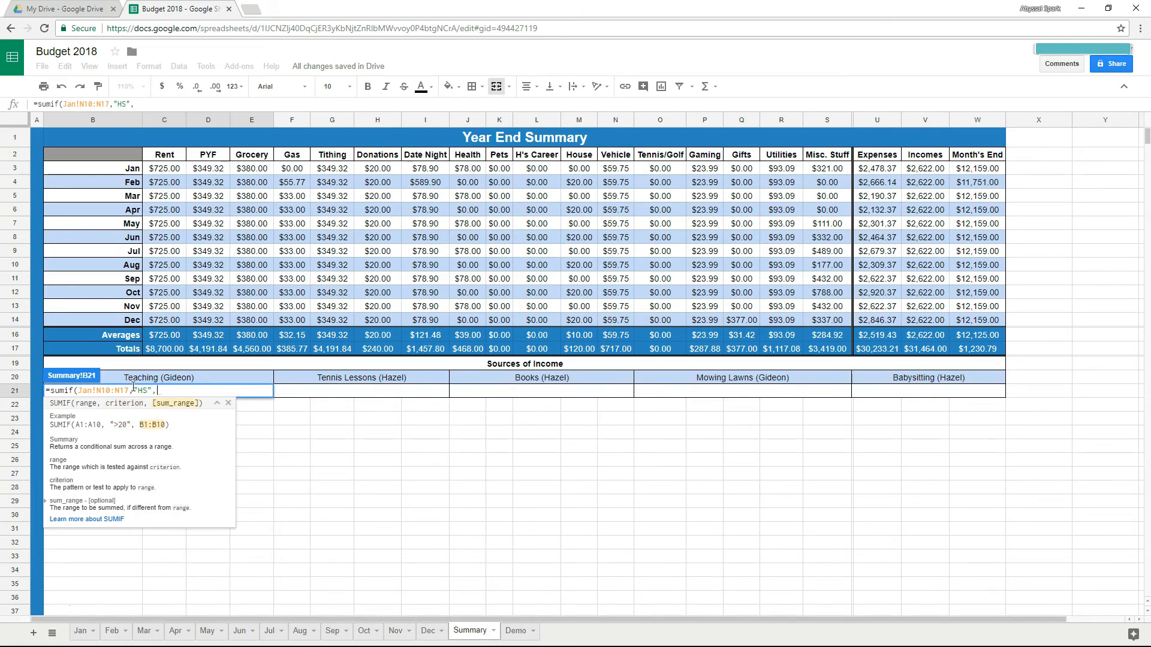
left_click(81, 631)
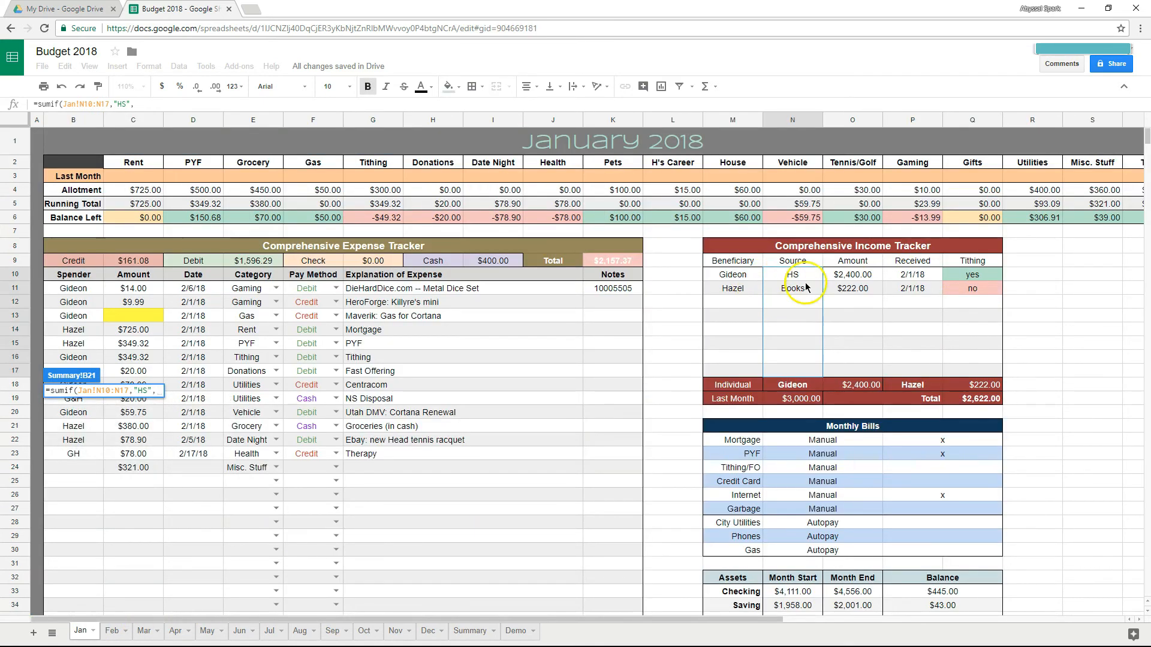
left_click_drag(852, 275, 852, 371)
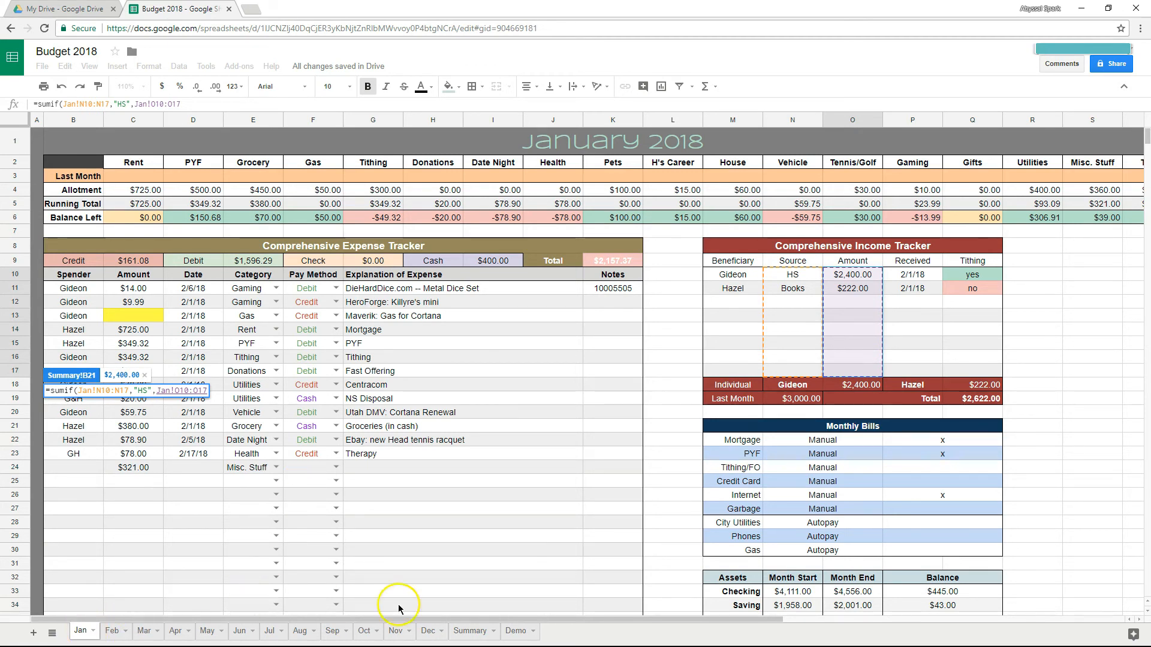
left_click(469, 631)
type(")")
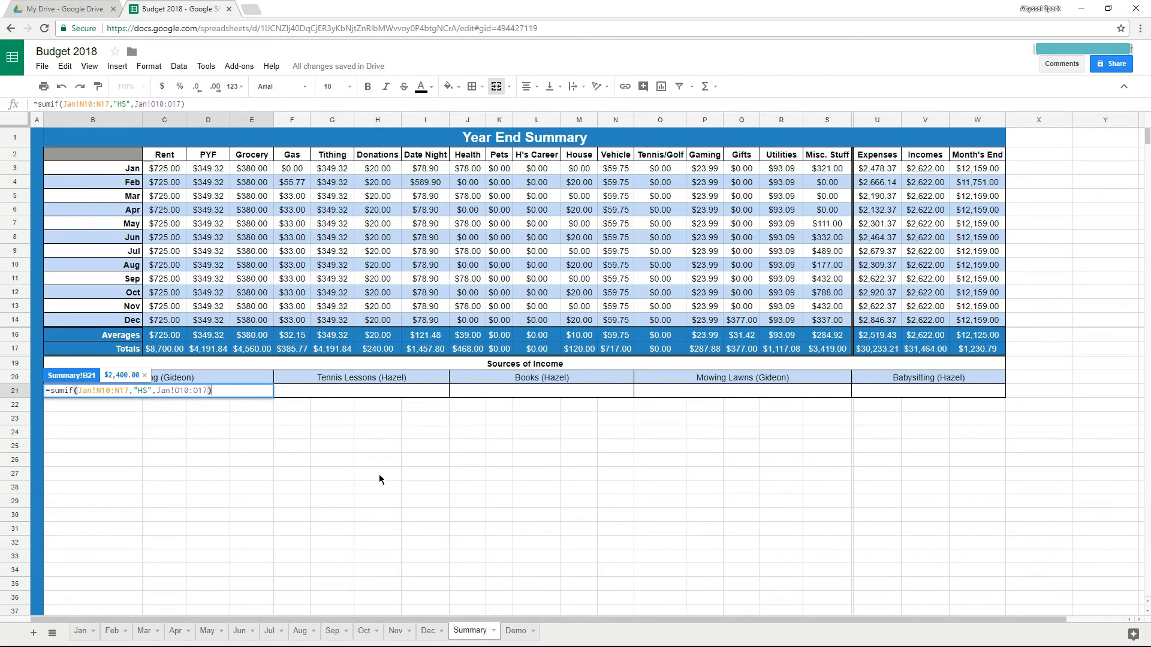
Step: Append copies of January's SUMIF term to the Teaching formula, joined by plus signs, until it has one term per month
type("+")
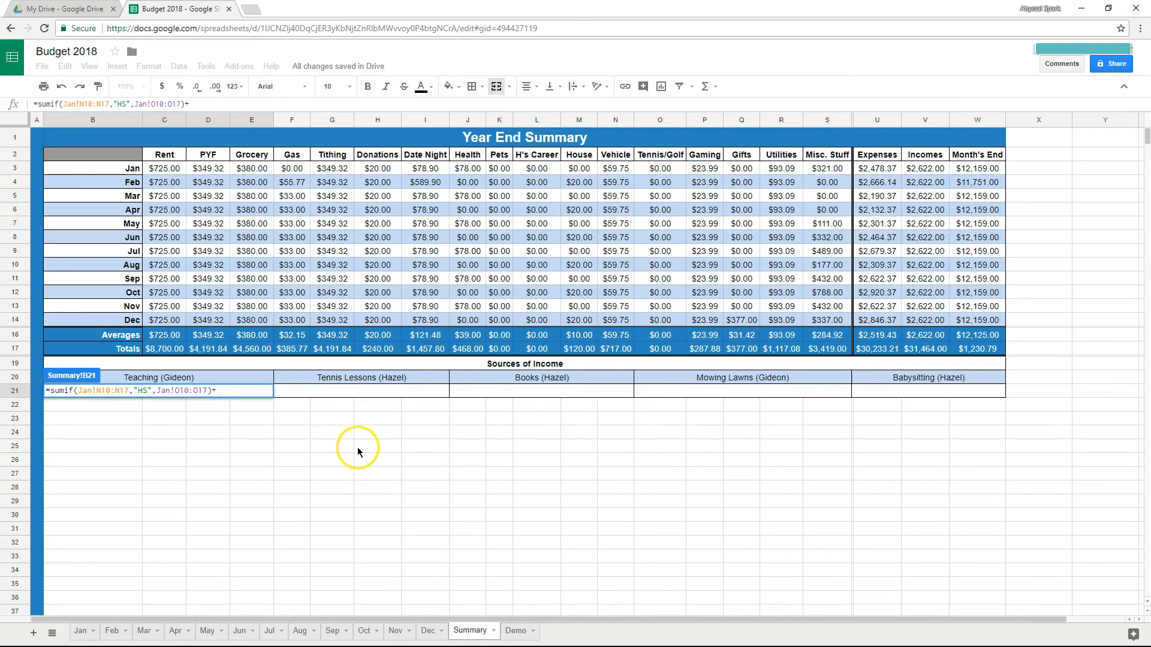
left_click(211, 391)
left_click_drag(199, 394, 51, 392)
key("ctrl+c")
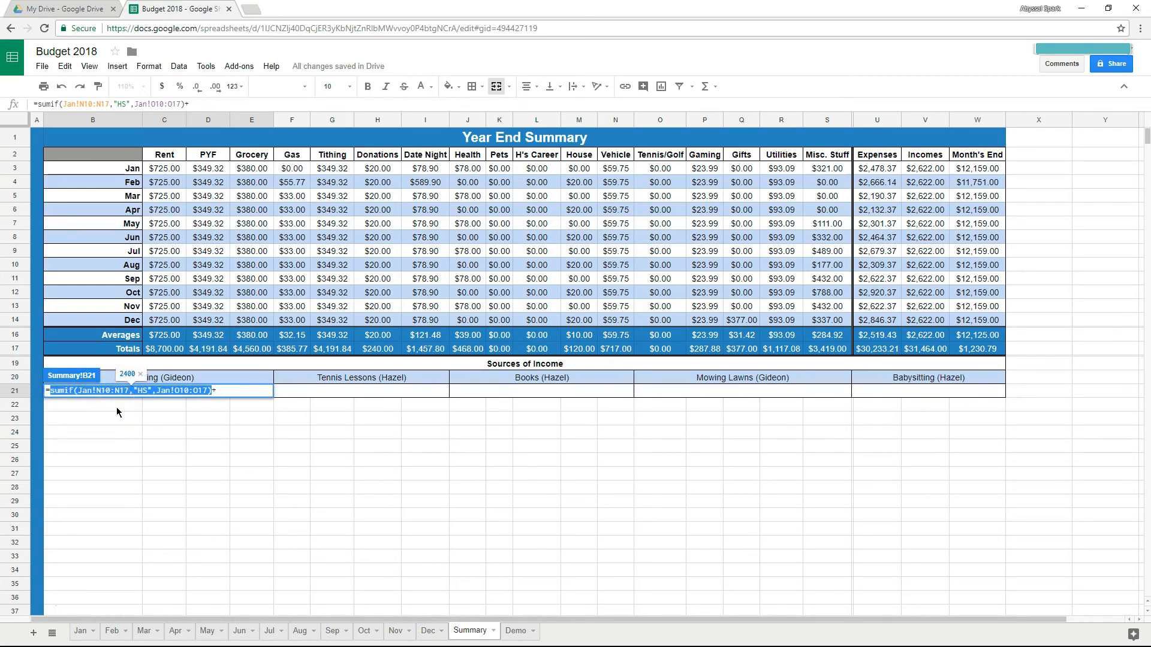
left_click(229, 391)
key("ctrl+v")
type("+")
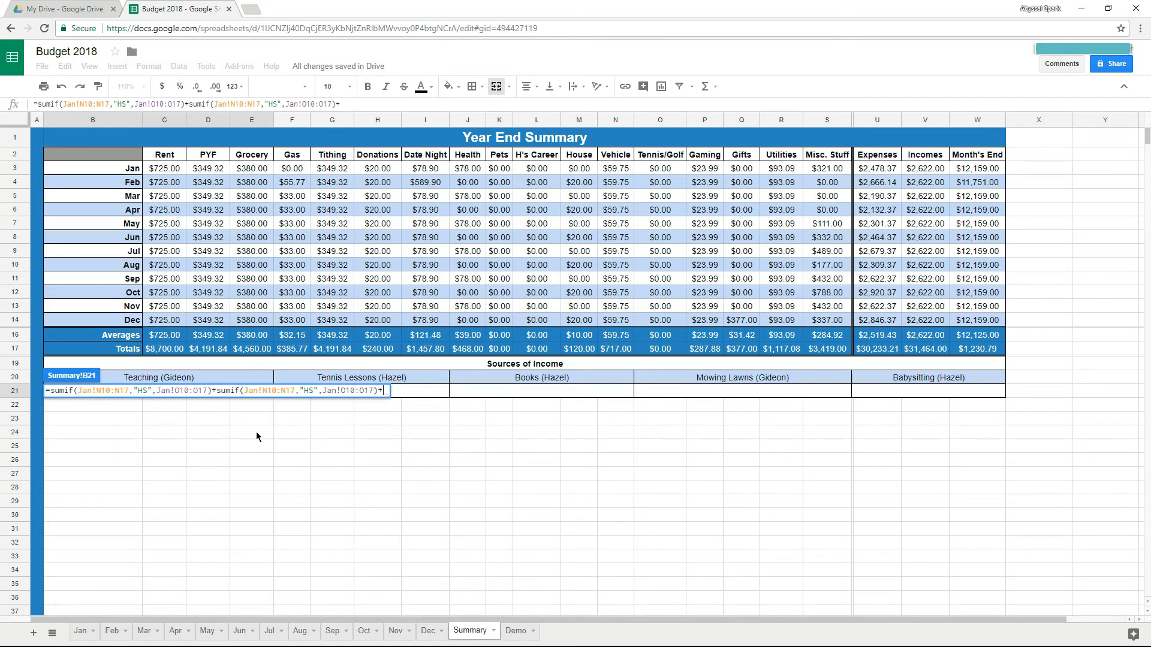
key("ctrl+v")
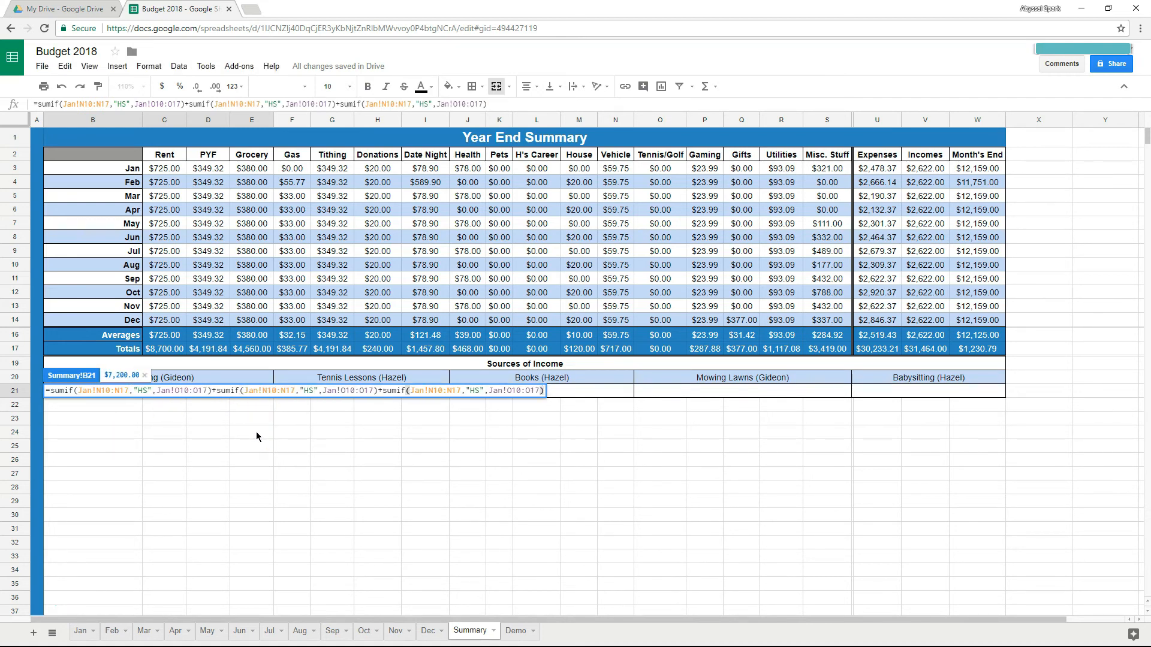
type("+")
key("ctrl+v")
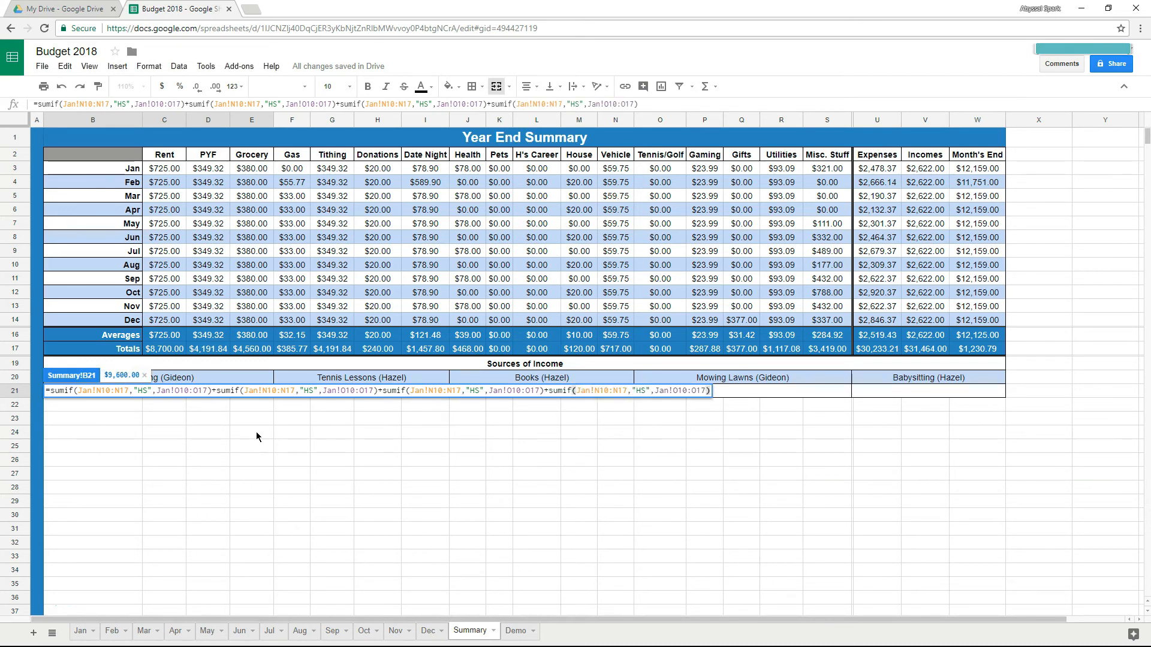
type("+")
key("ctrl+v")
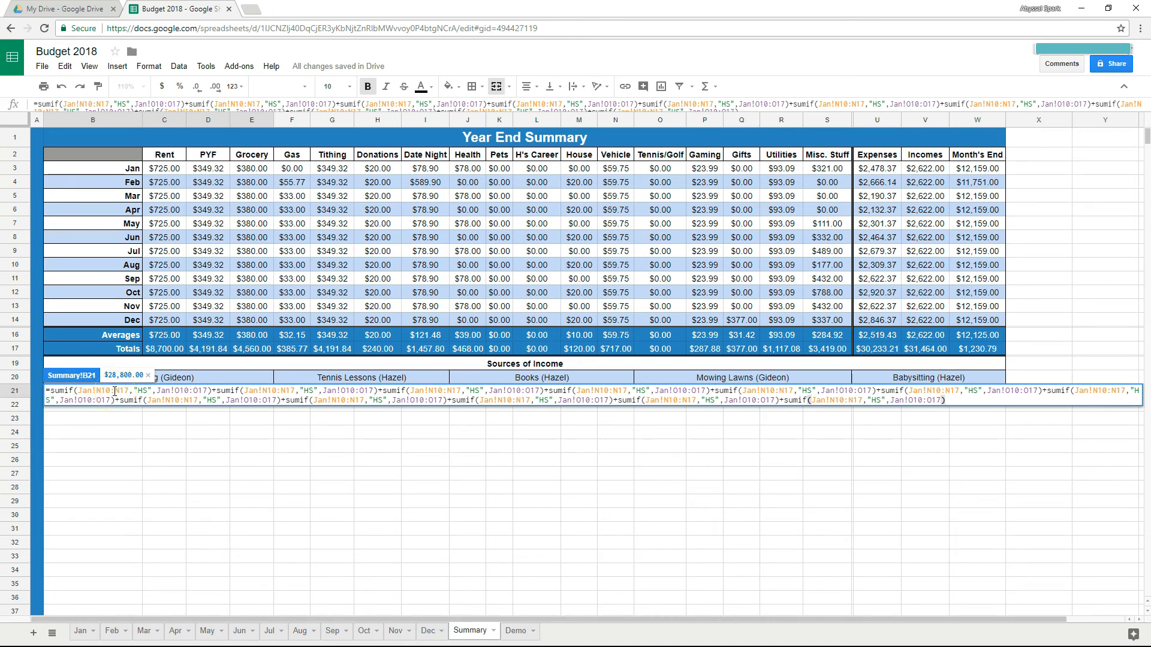
Step: Change both sheet references in the Teaching formula's second SUMIF term to Feb
left_click(255, 393)
key("BackSpace")
key("BackSpace")
key("BackSpace")
type("Feb")
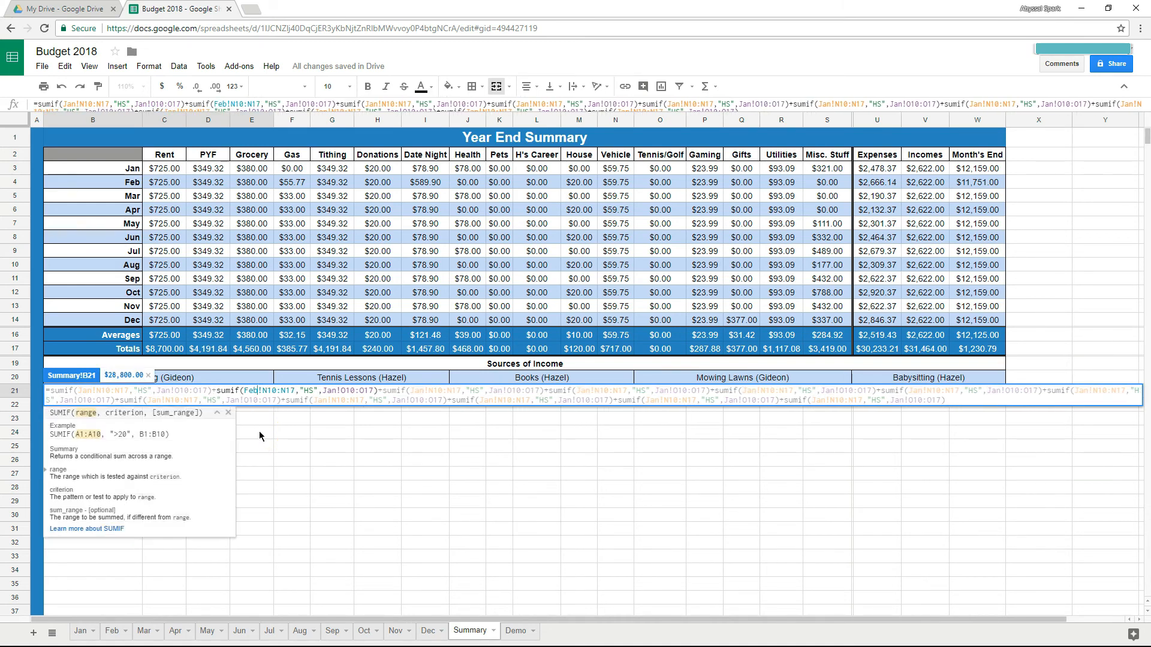
left_click(338, 391)
key("BackSpace")
key("BackSpace")
key("BackSpace")
type("Feb")
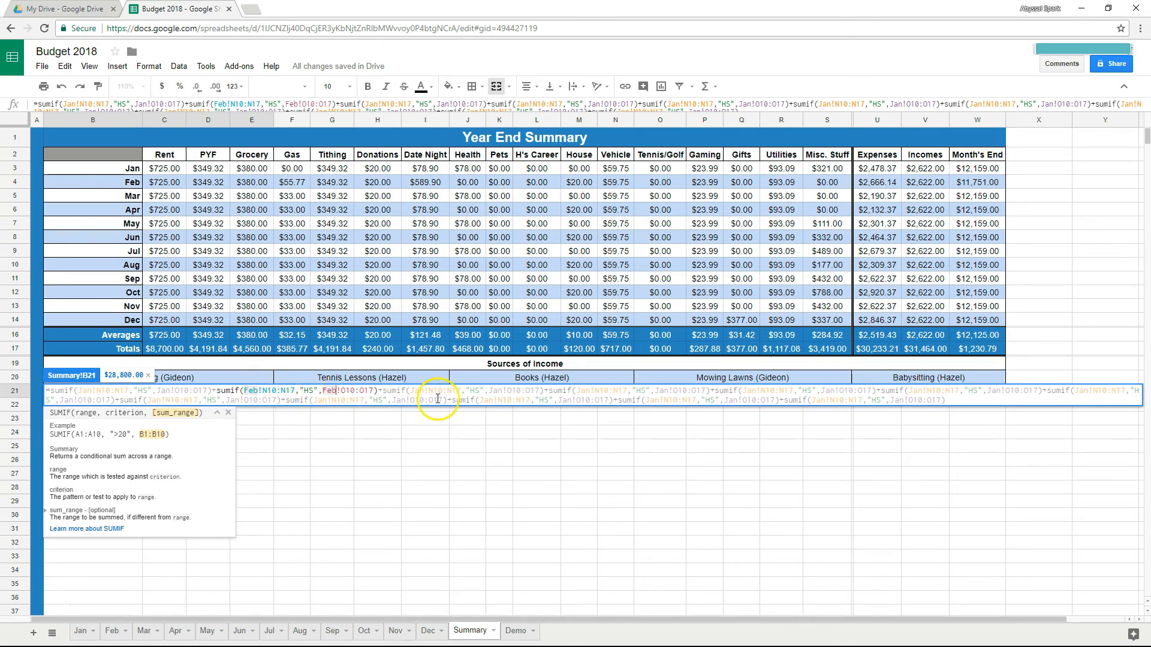
Step: Change both sheet references in the Teaching formula's third SUMIF term to Mar
left_click(383, 391)
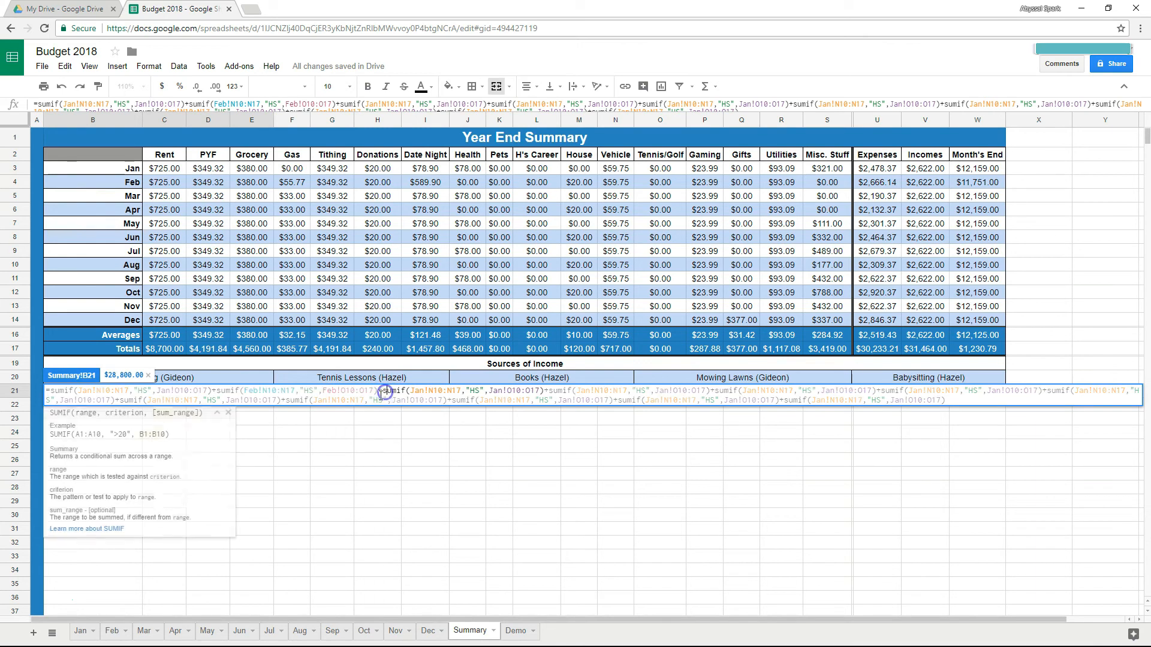
double_click(420, 394)
left_click(424, 392)
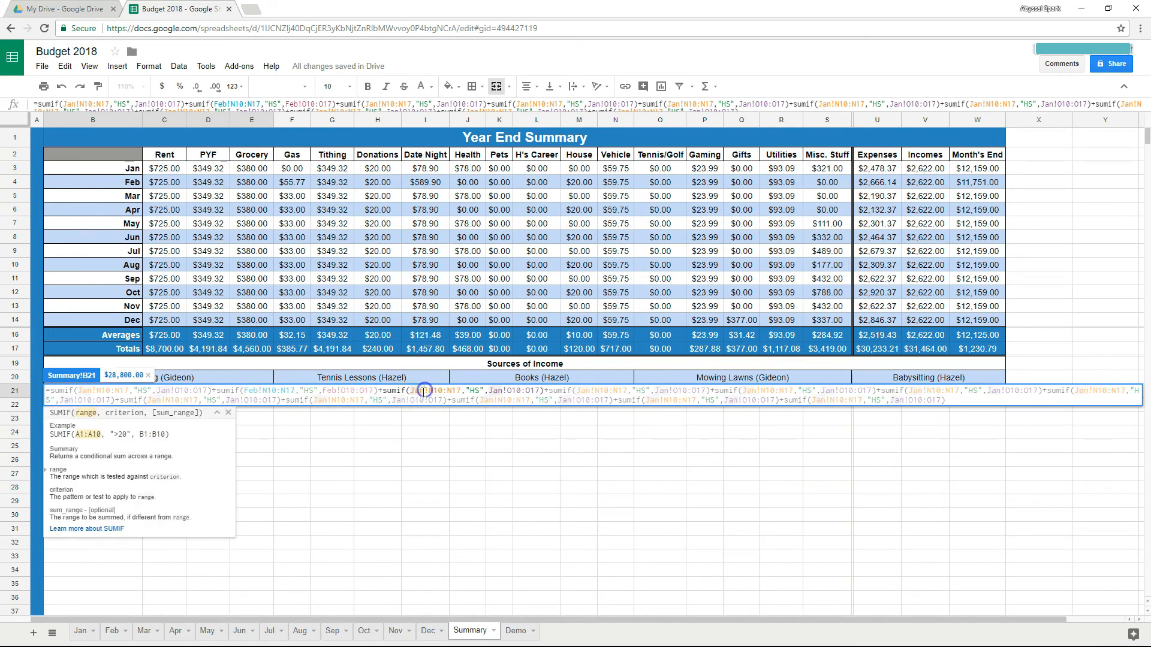
key("BackSpace")
key("BackSpace")
key("BackSpace")
type("Mar")
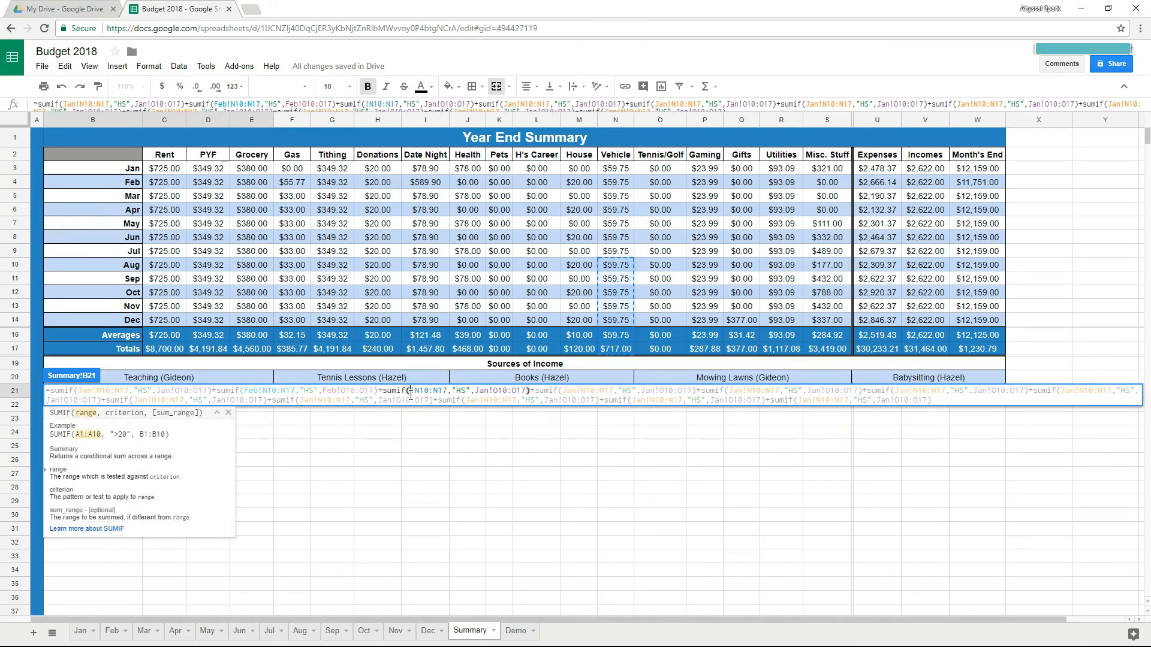
double_click(497, 393)
type("Mar")
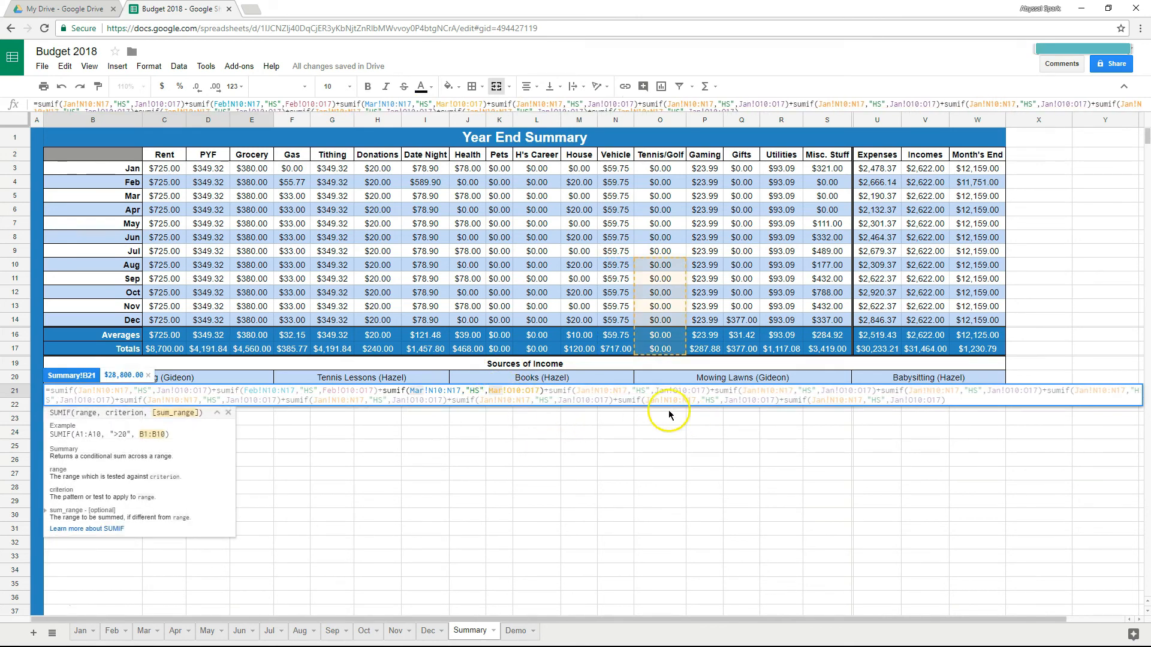
Step: Change the sheet reference of the source range in the fourth SUMIF term to Apr
left_click(592, 392)
key("BackSpace")
key("BackSpace")
key("BackSpace")
type("Apr")
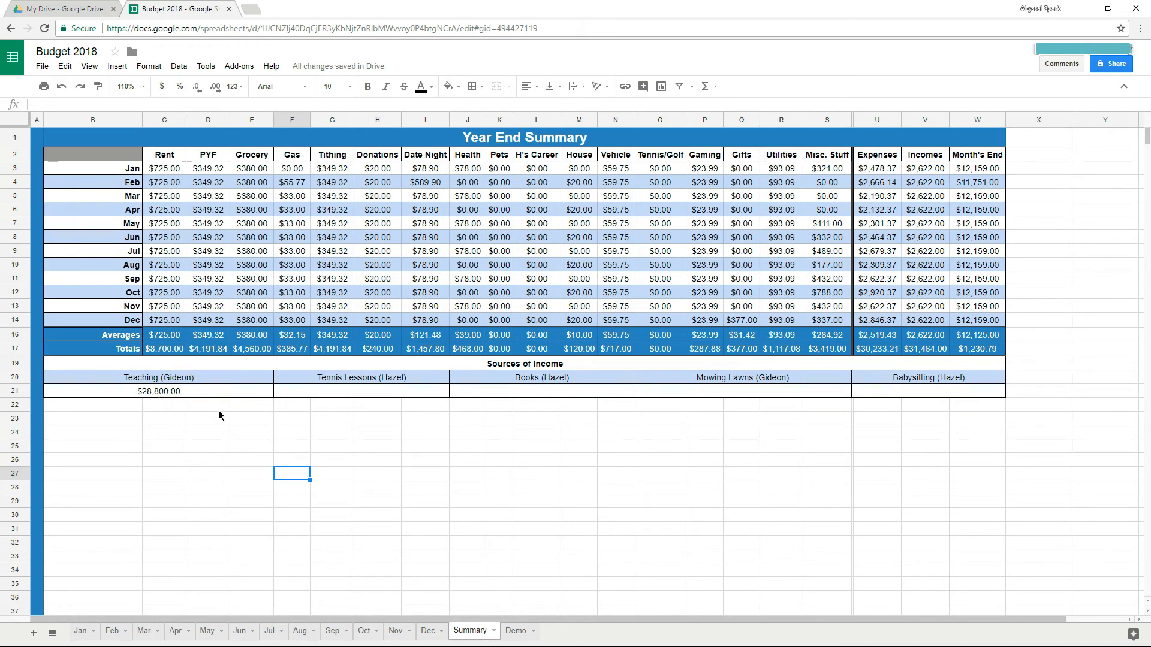
Step: Enlarge the formula display to examine the Teaching cell's complete SUMIF formula, and select the Tennis Lessons cell beside it
left_click(204, 393)
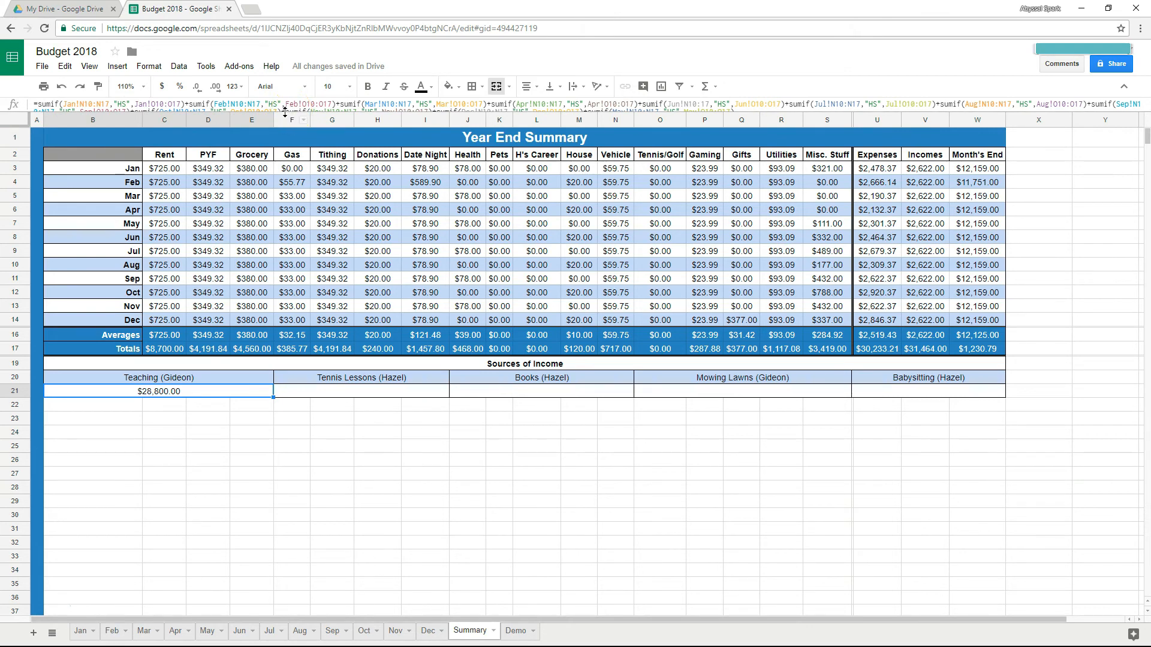
left_click_drag(286, 110, 323, 147)
left_click(342, 112)
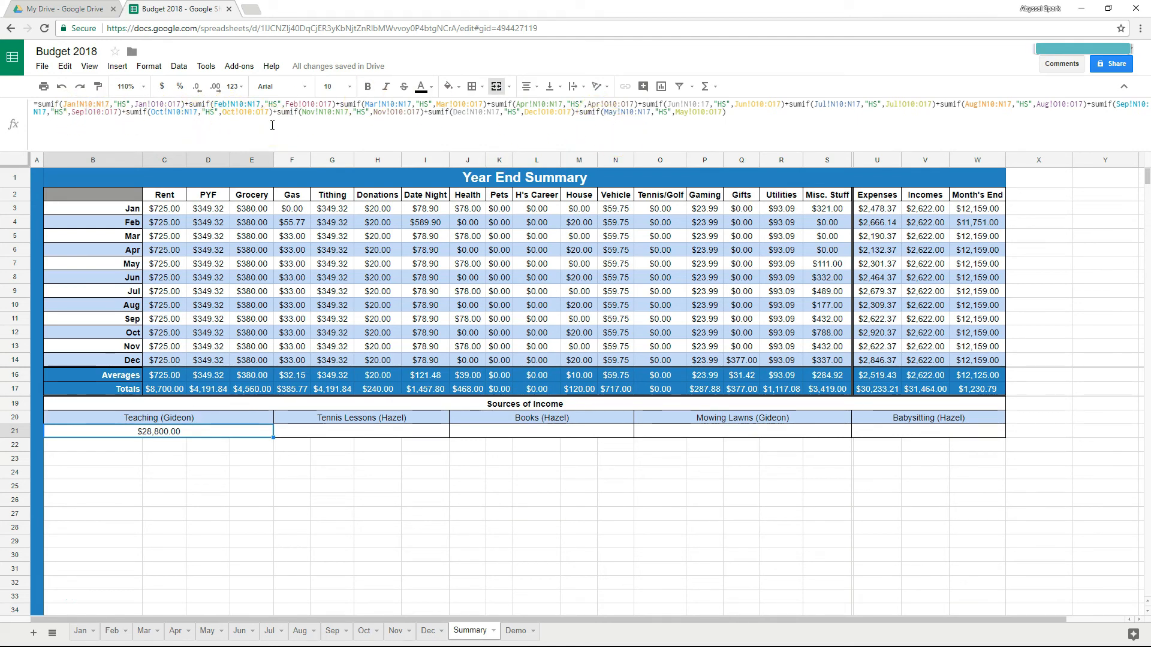
left_click(413, 432)
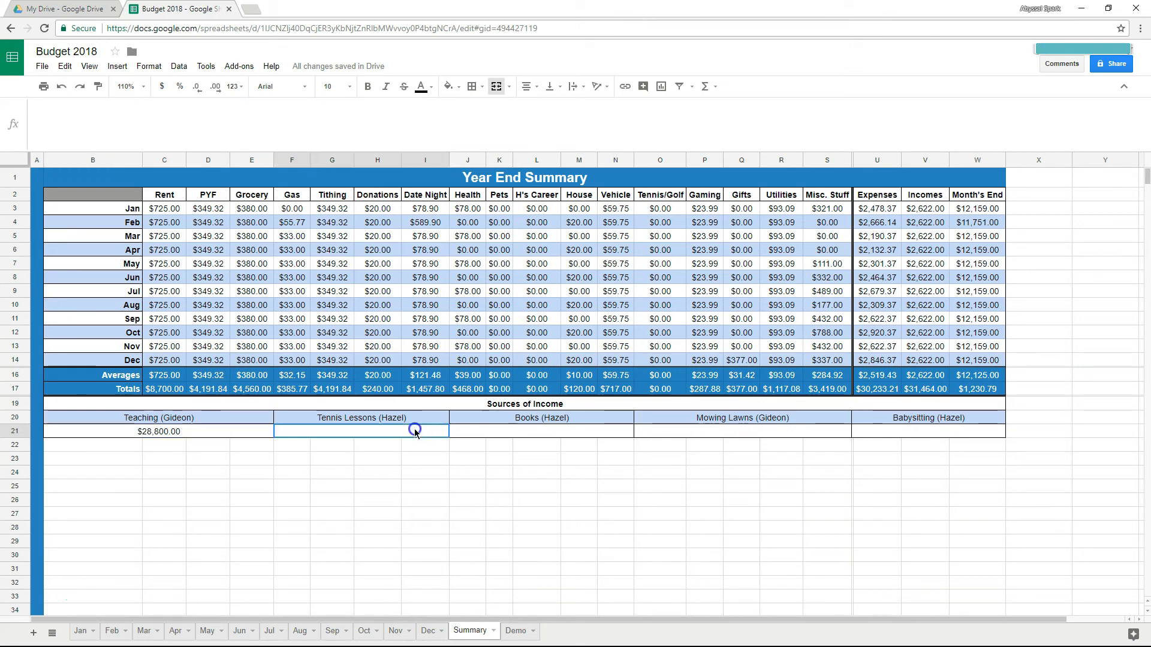
left_click(506, 431)
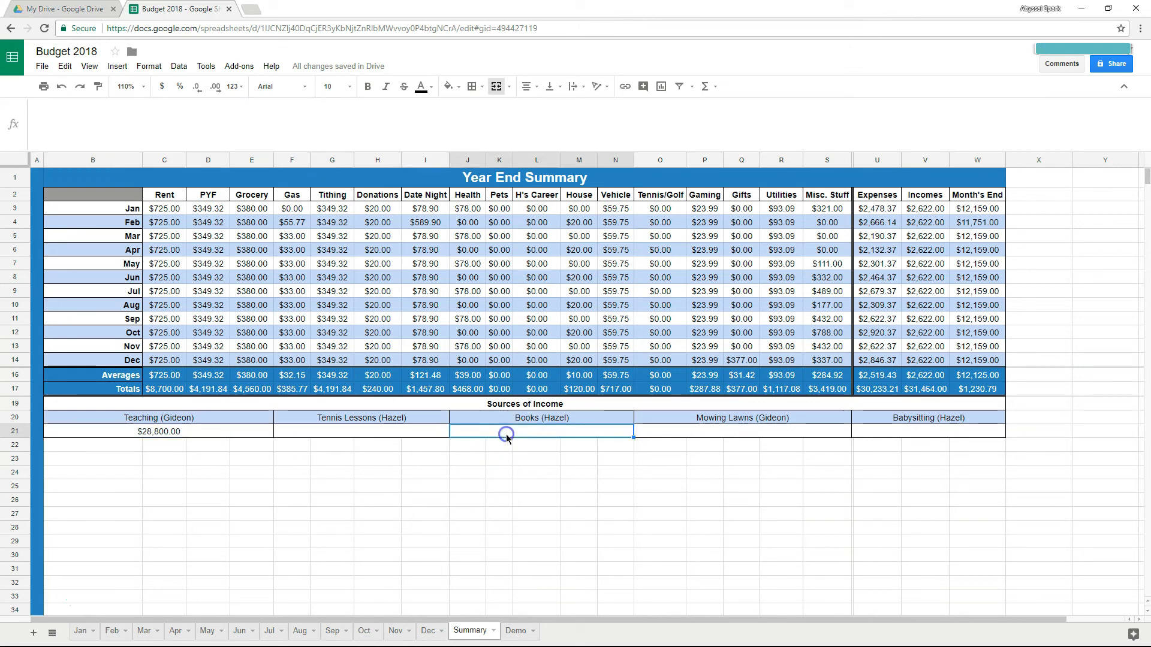
left_click(880, 434)
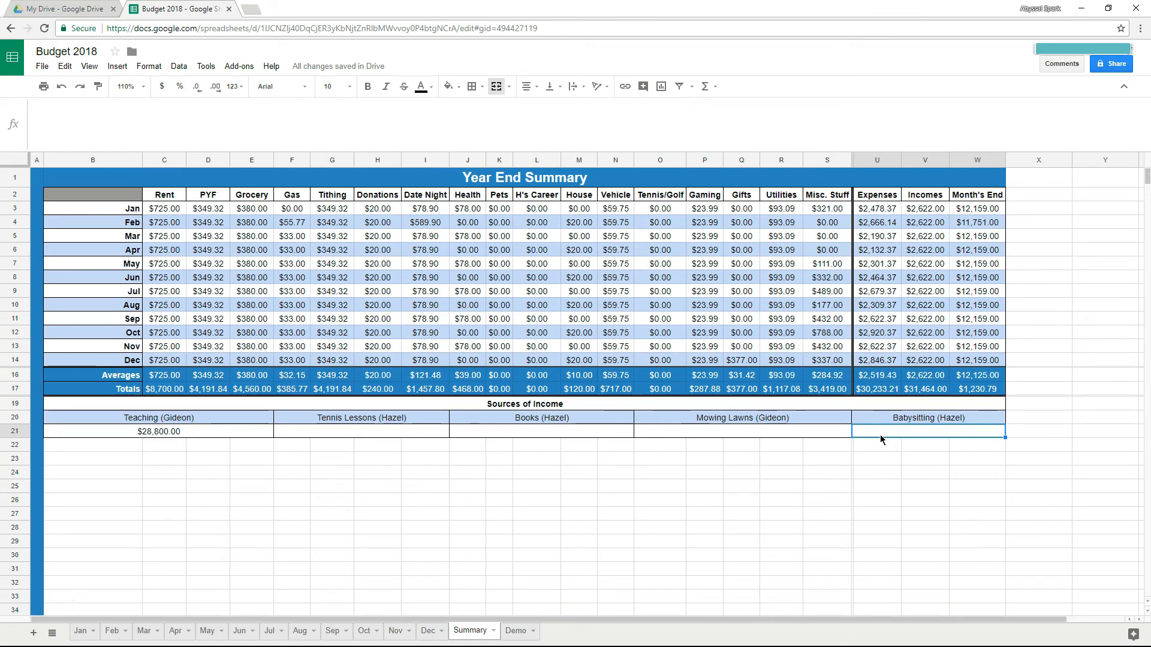
Step: Copy the Teaching cell's complete SUMIF formula into the Tennis Lessons cell under Sources of Income
left_click(223, 429)
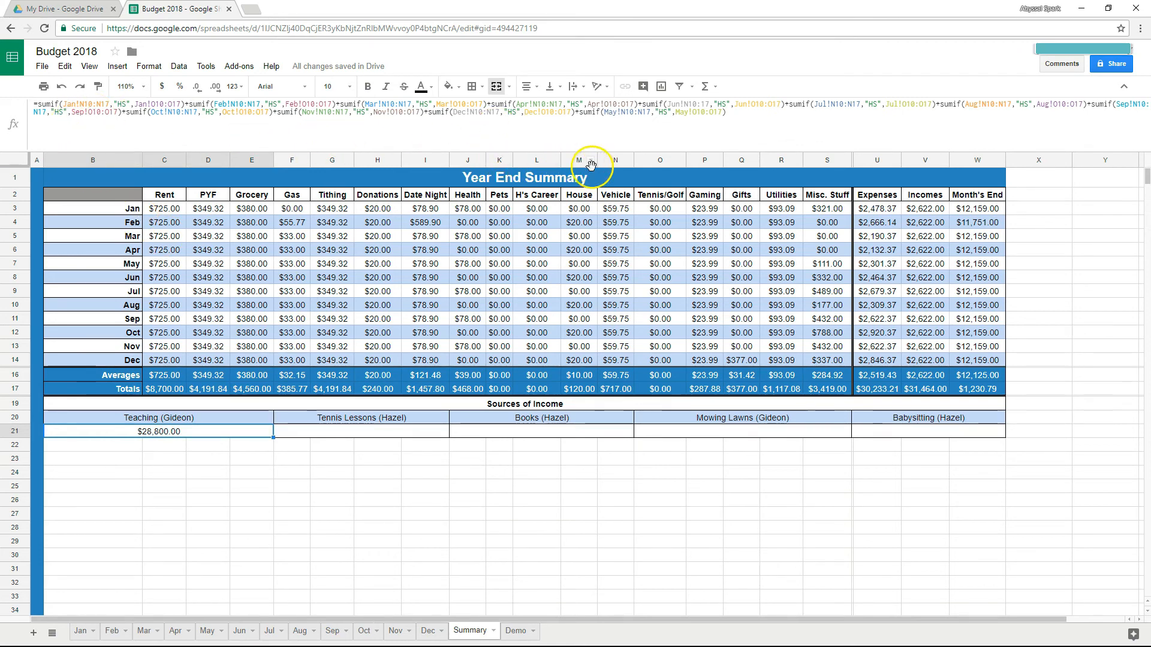
left_click_drag(734, 110, 36, 105)
key("ctrl+c")
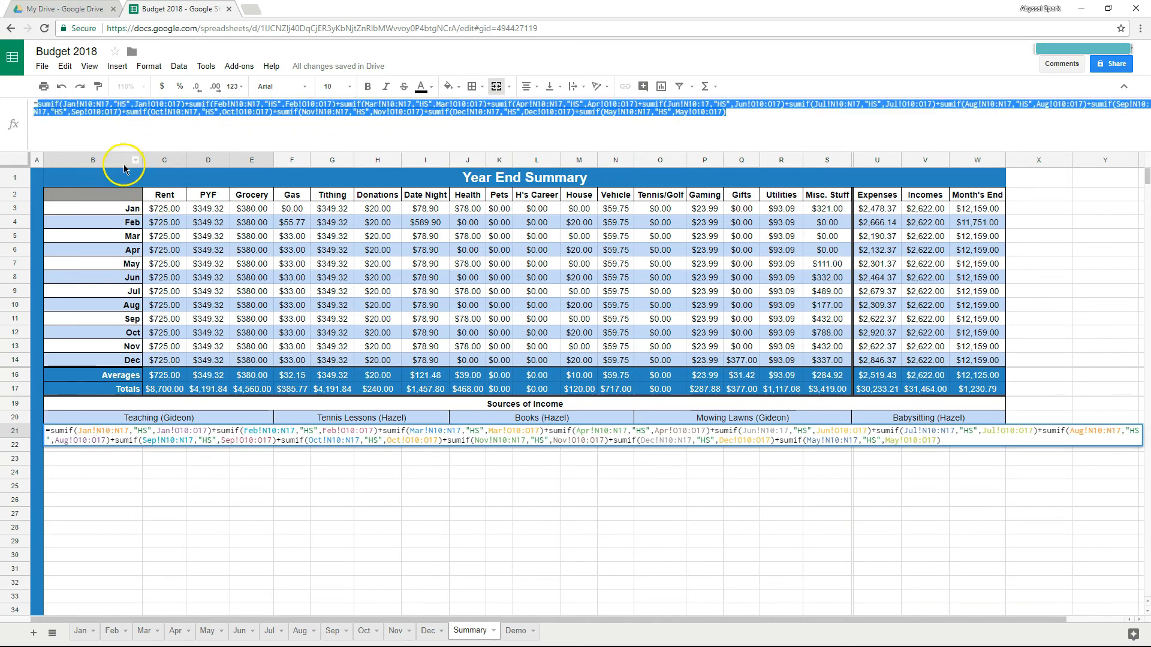
key("Escape")
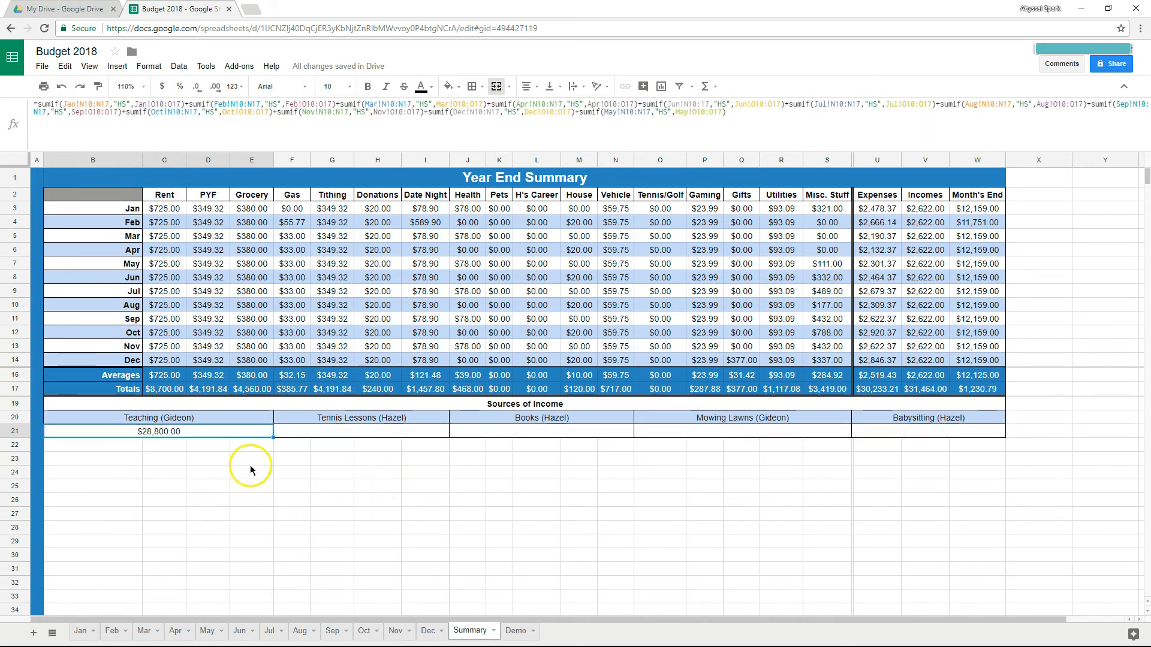
left_click(340, 432)
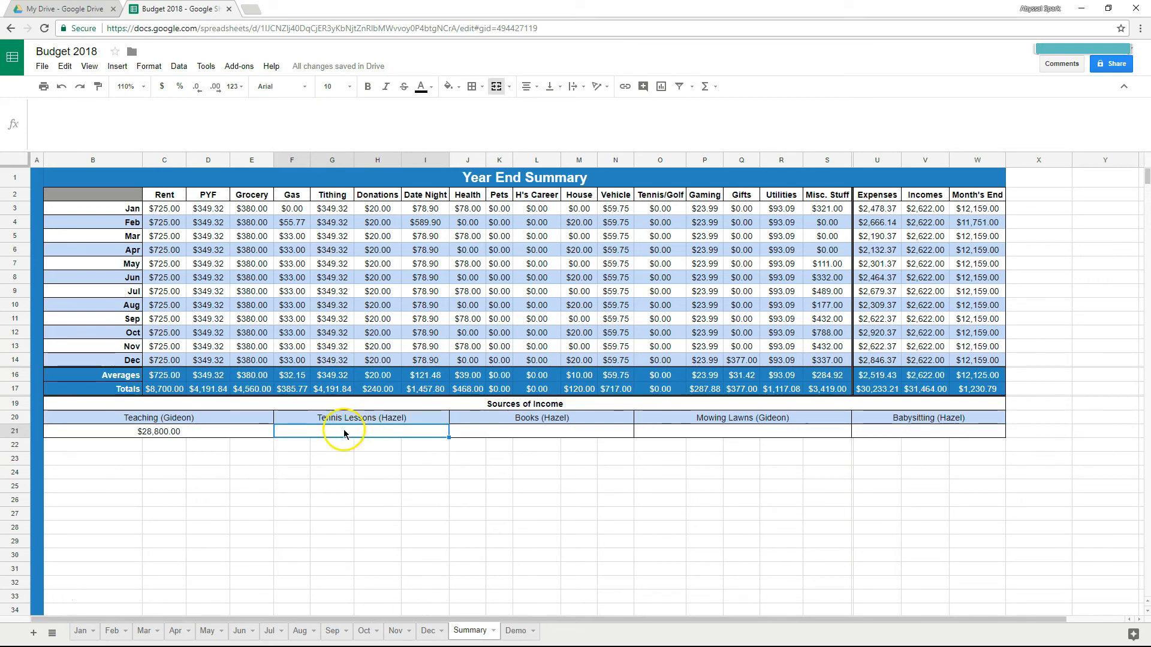
left_click(258, 123)
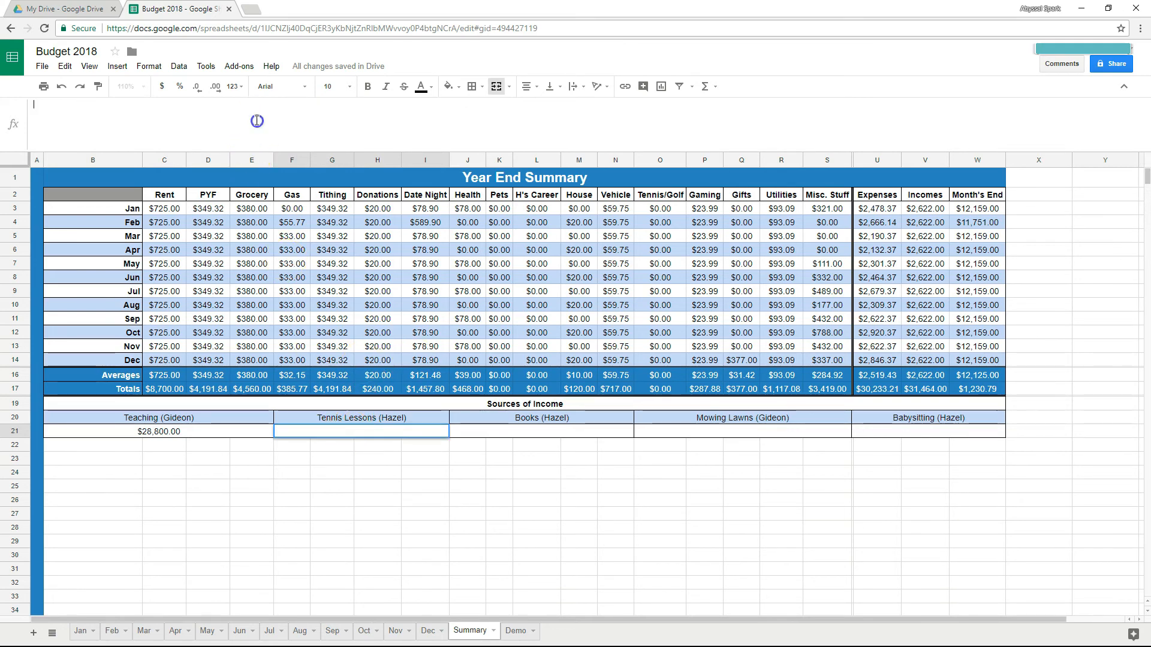
key("ctrl+v")
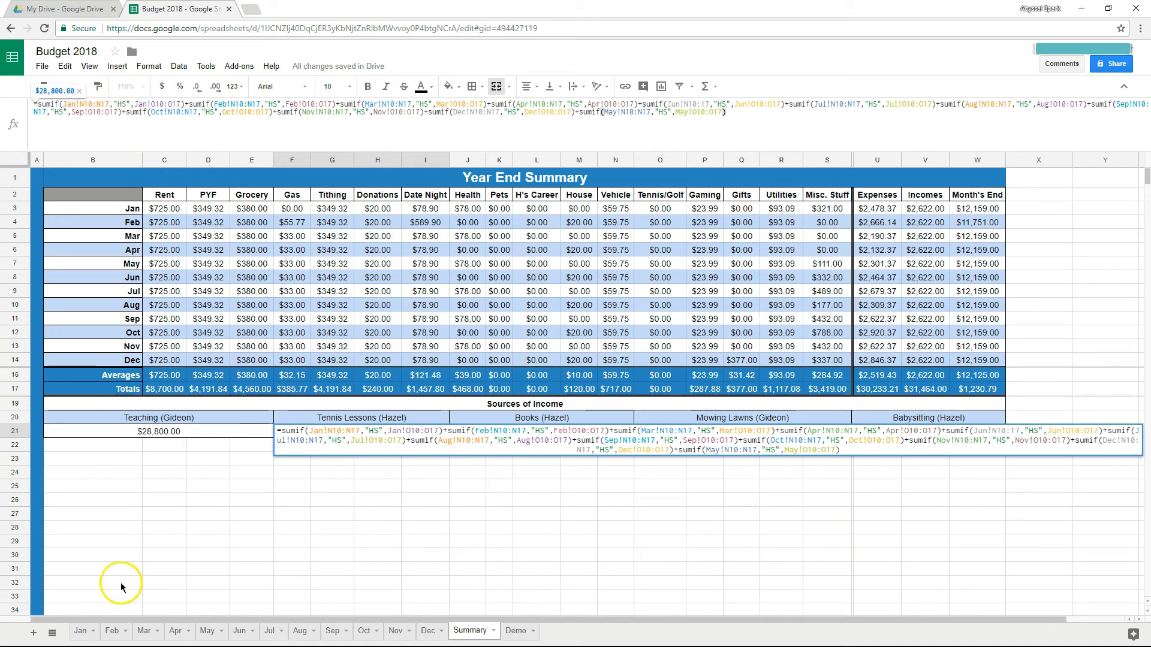
Step: Add an income entry on the Jan sheet with the beneficiary's name, source TL, amount 85 and received date 2/9/18
left_click(81, 631)
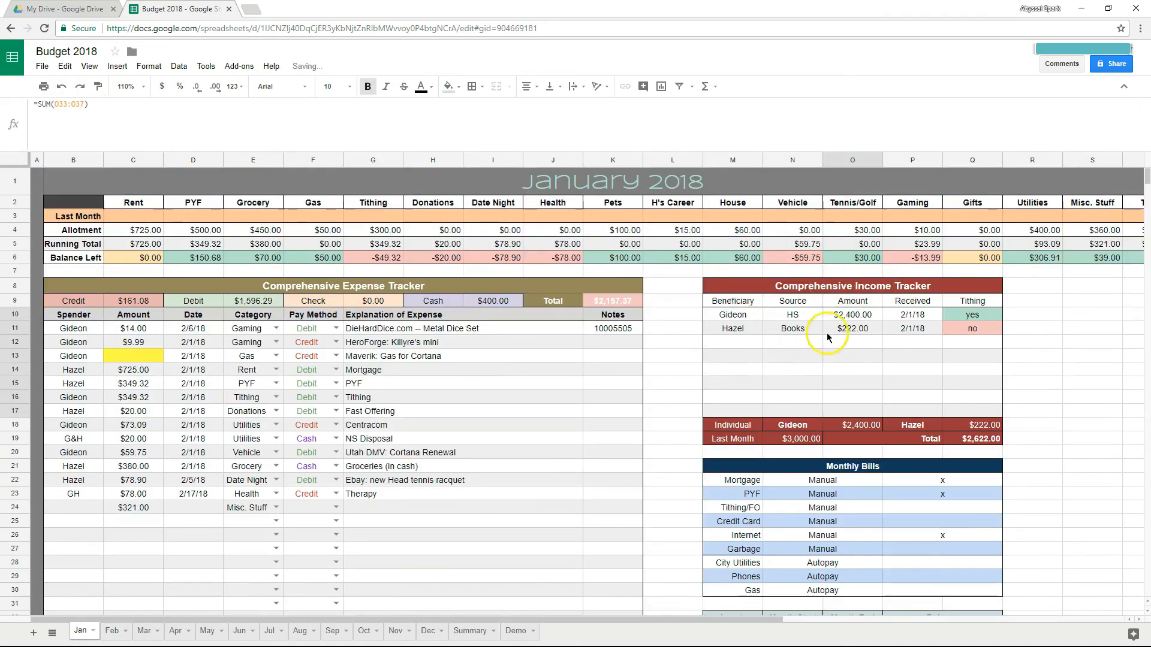
left_click(793, 344)
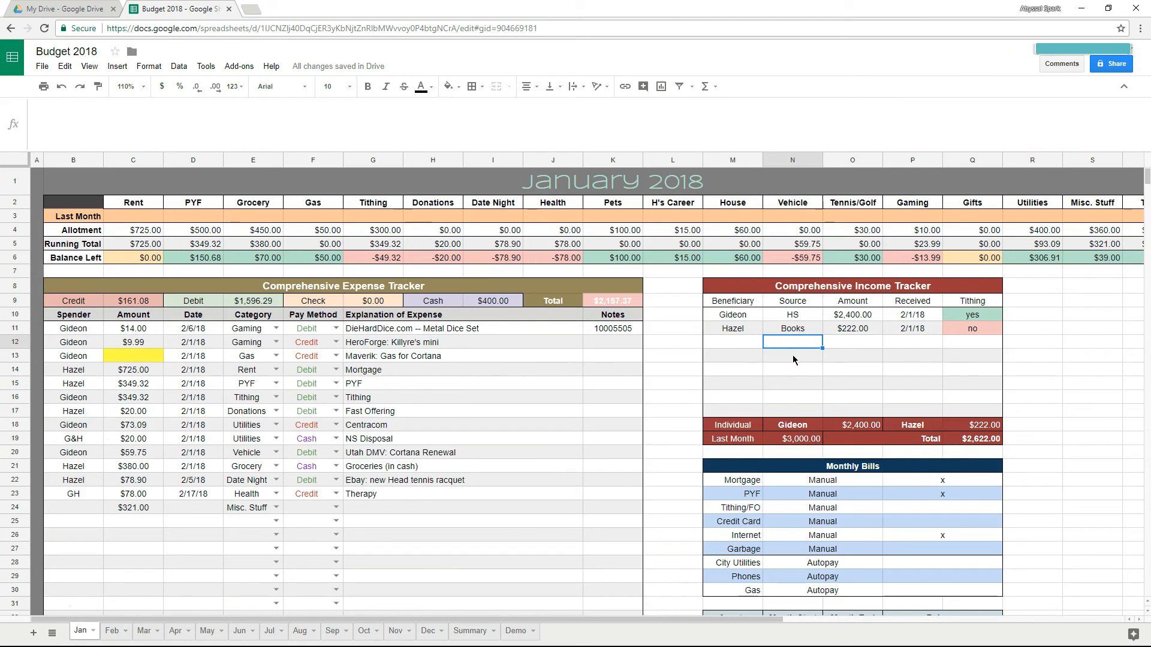
type("TL")
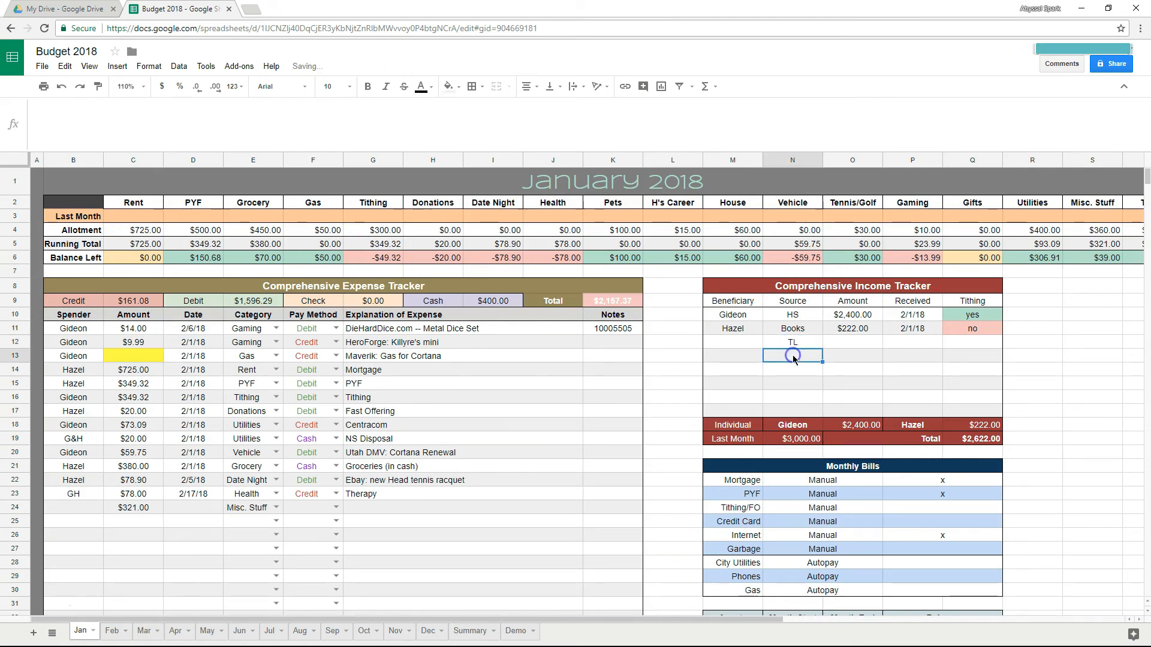
left_click(745, 341)
type("Hazel")
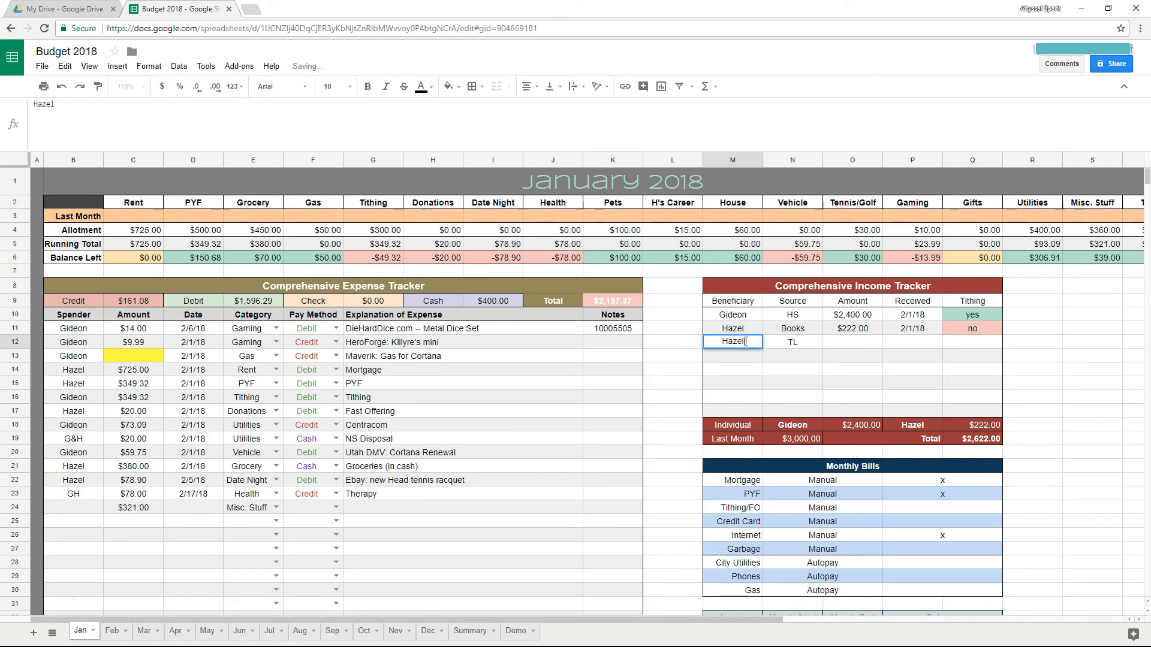
key("Tab")
key("Tab")
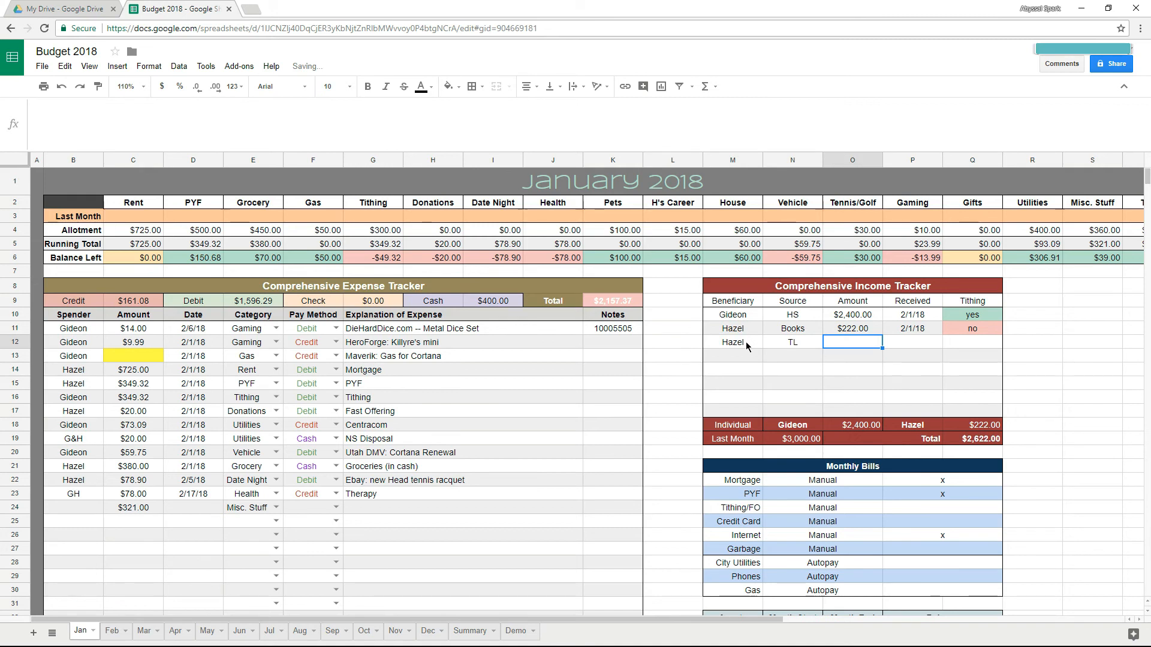
type("85")
key("Tab")
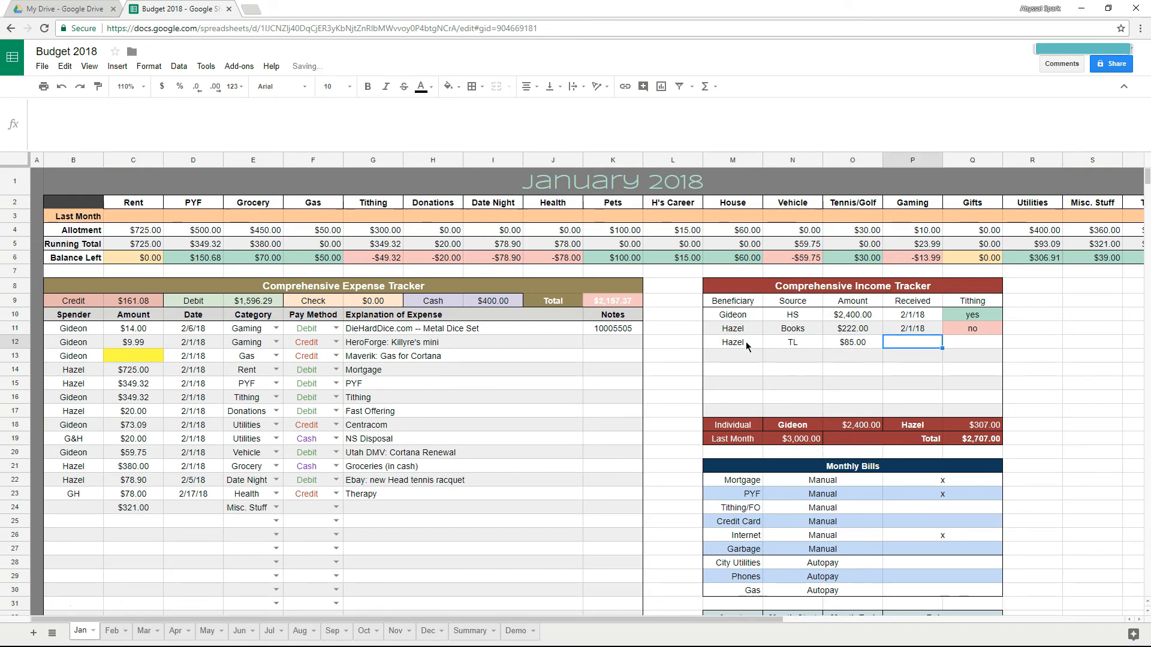
type("2/9/18")
key("Return")
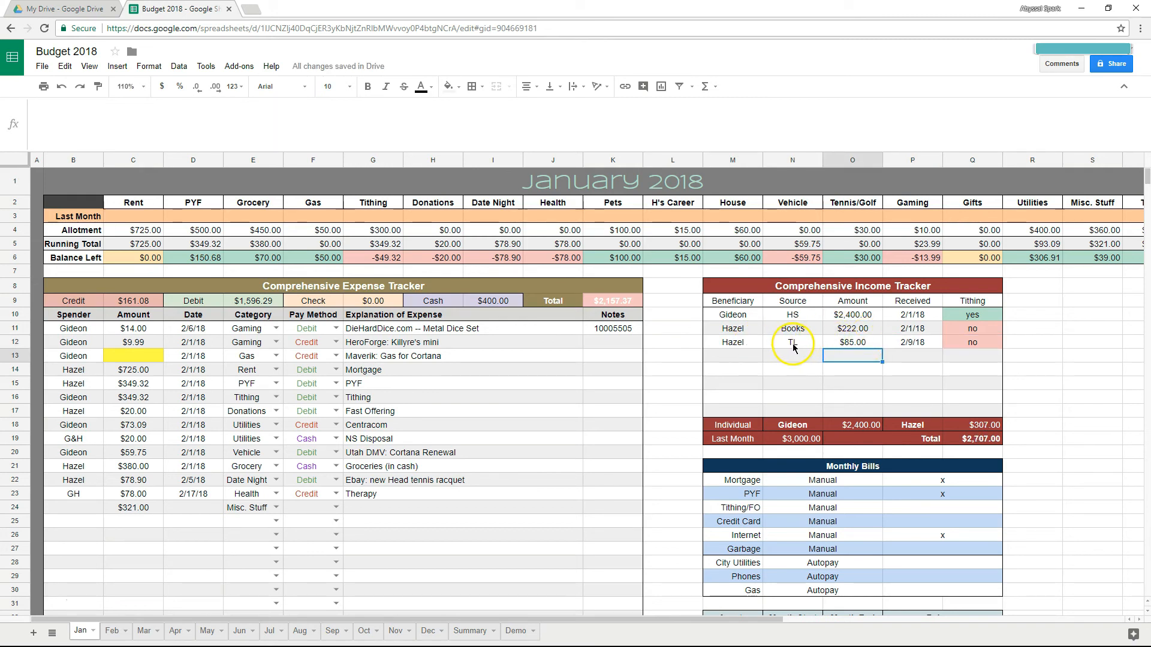
Step: Change the criterion in the Jan term of the Summary sheet's Tennis Lessons formula to "TL"
left_click(471, 631)
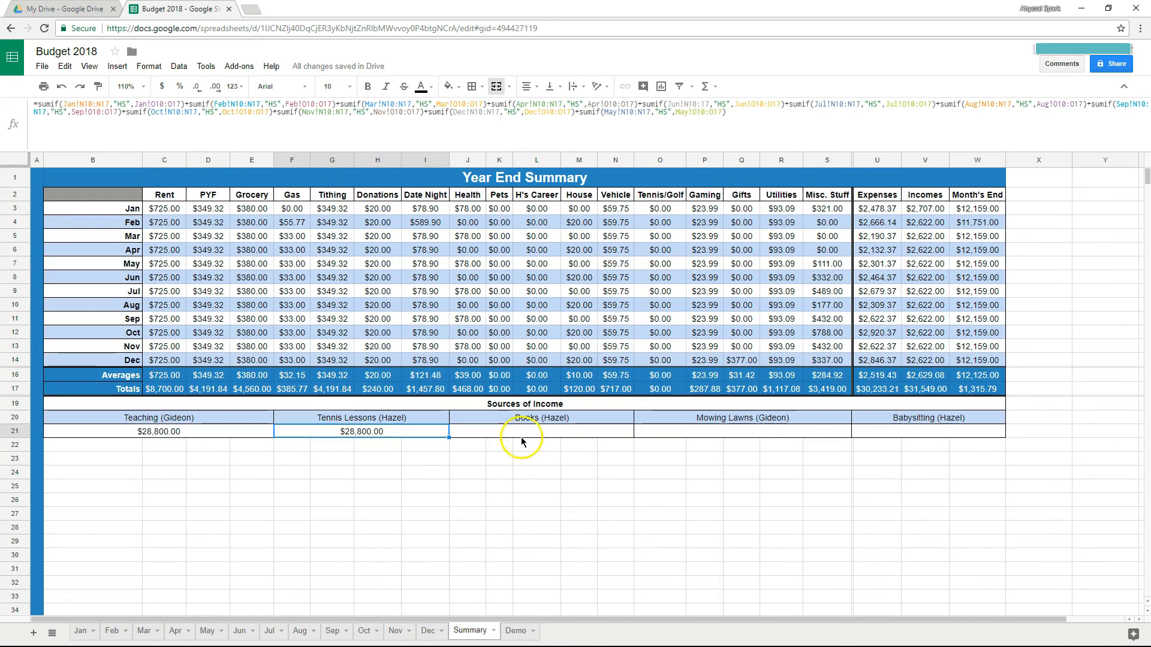
double_click(122, 104)
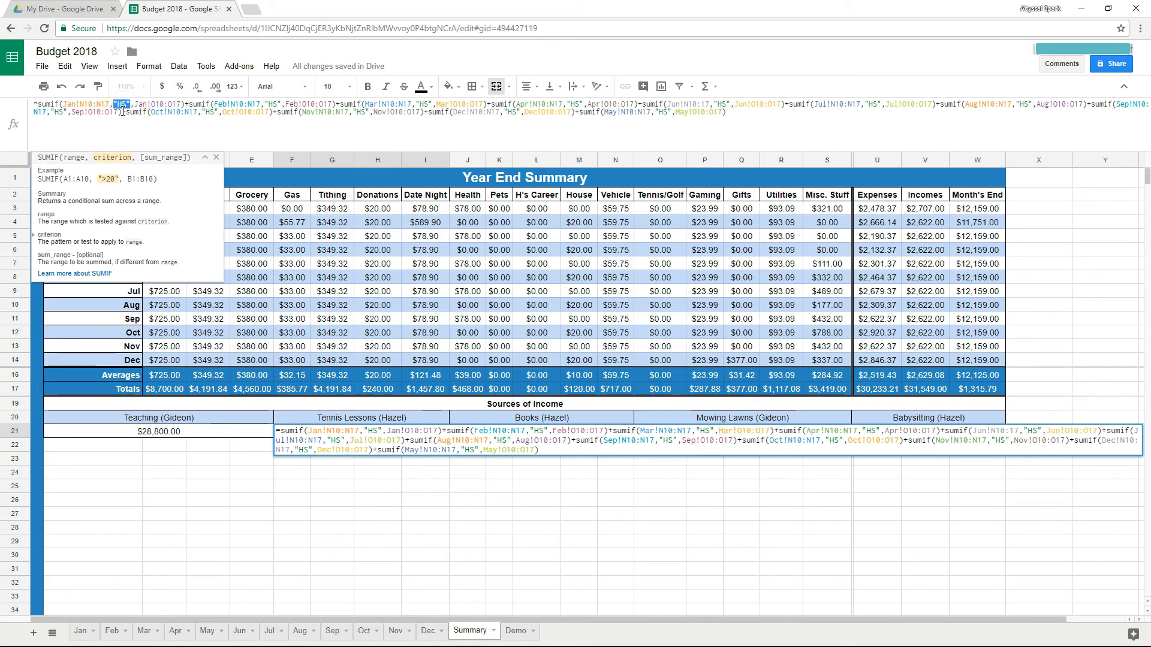
type("\"")
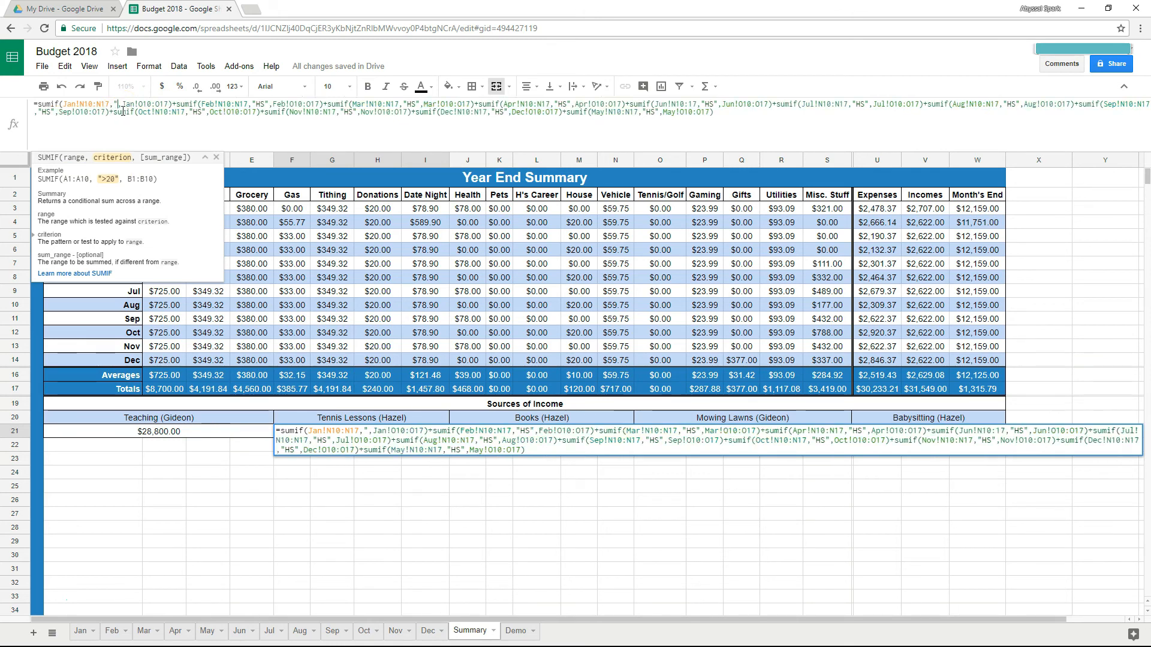
type("TL\"")
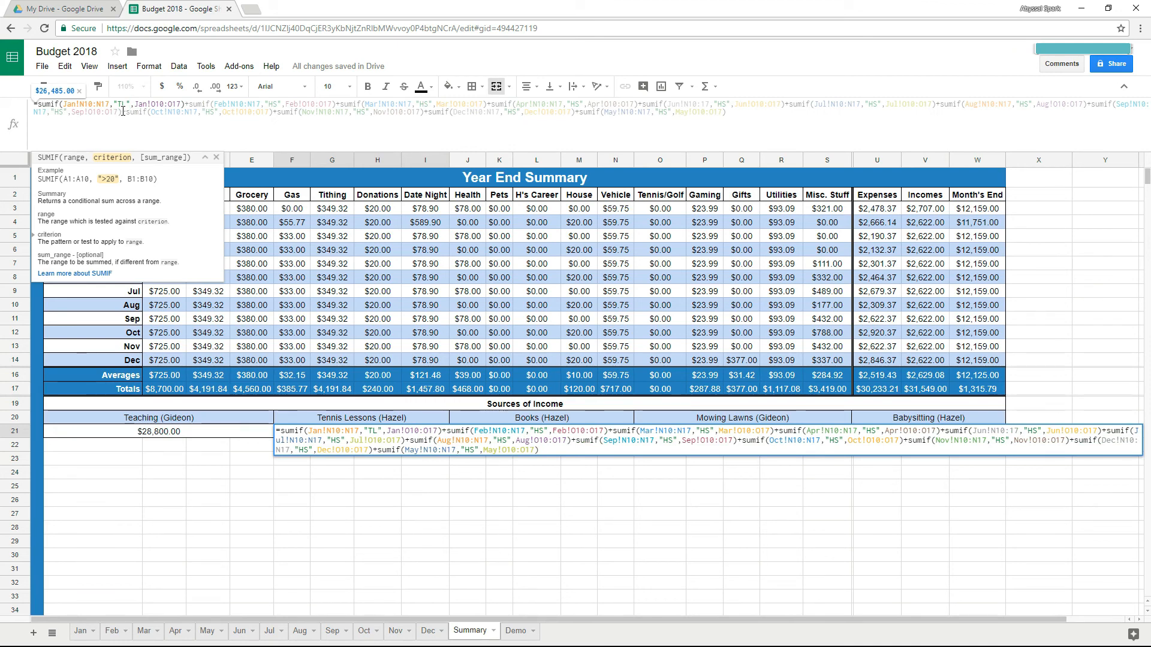
Step: Replace the "HS" criterion with "TL" in all remaining month terms of the Tennis Lessons formula
double_click(123, 112)
key("ctrl+c")
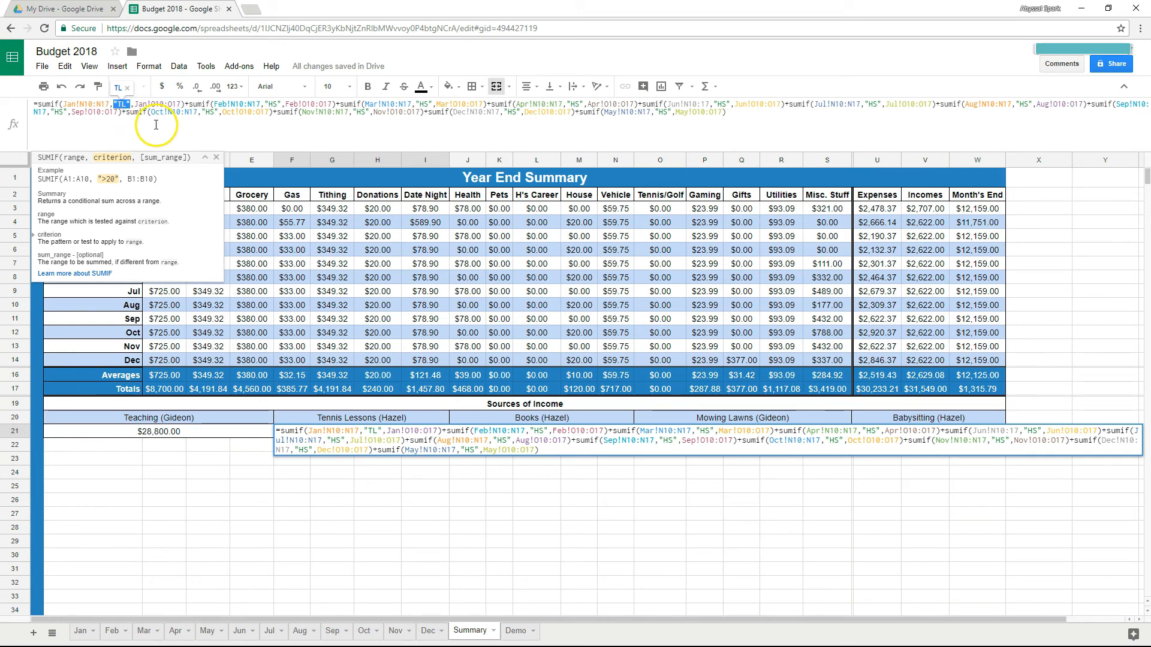
double_click(272, 104)
key("ctrl+v")
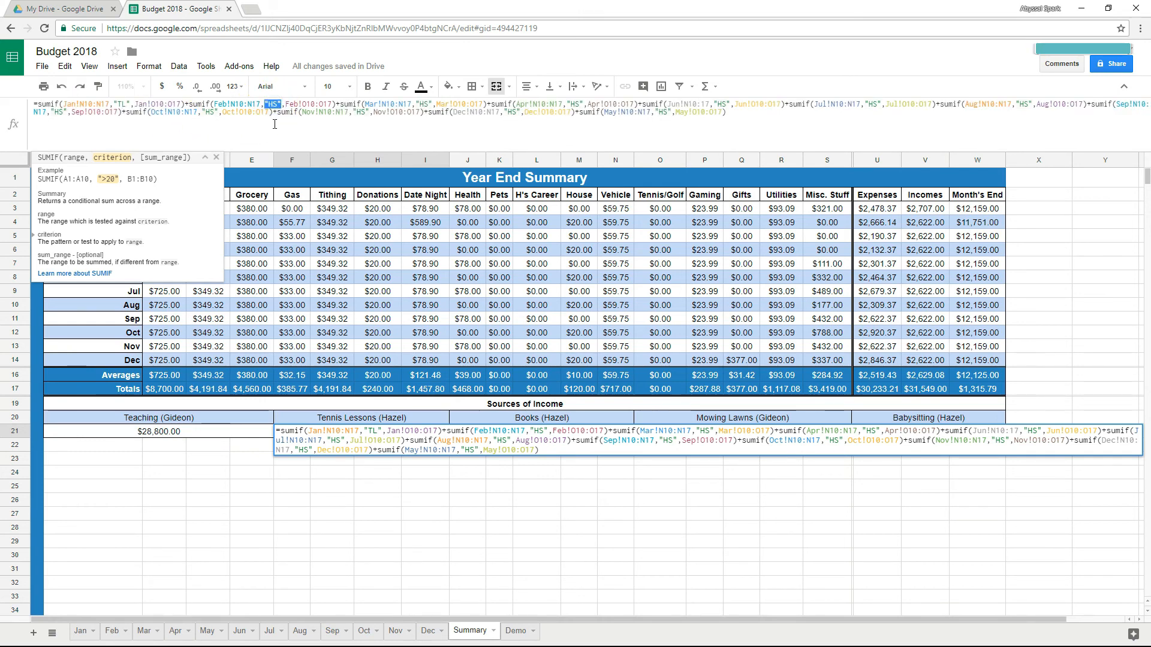
double_click(424, 104)
type("TL")
type("TL")
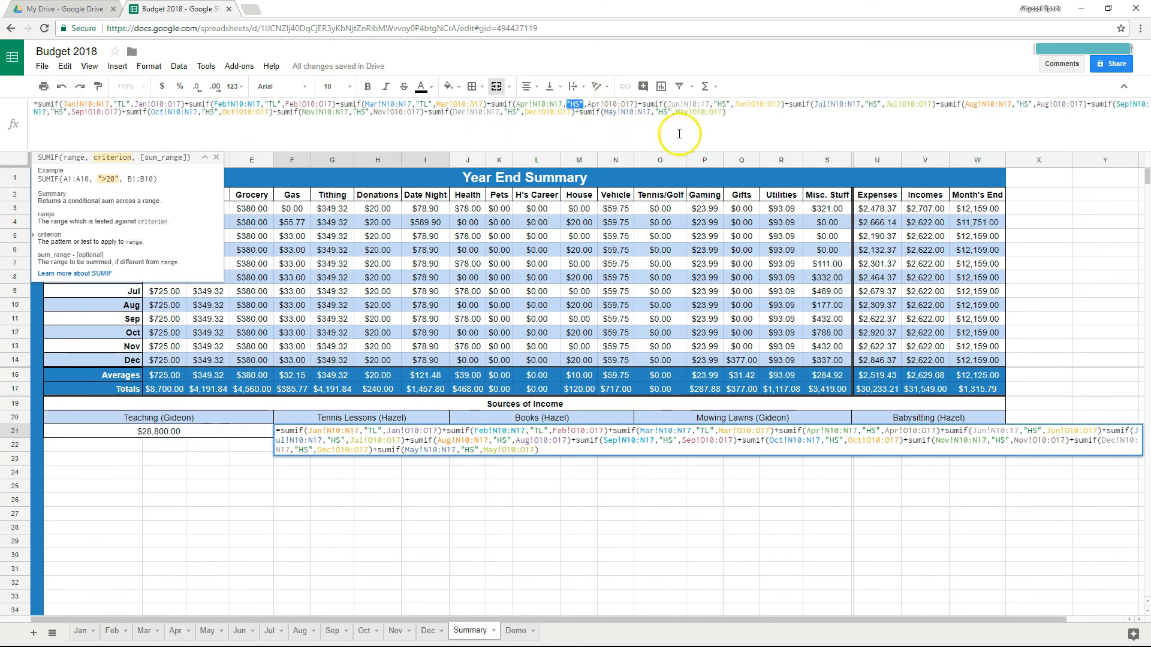
key("Return")
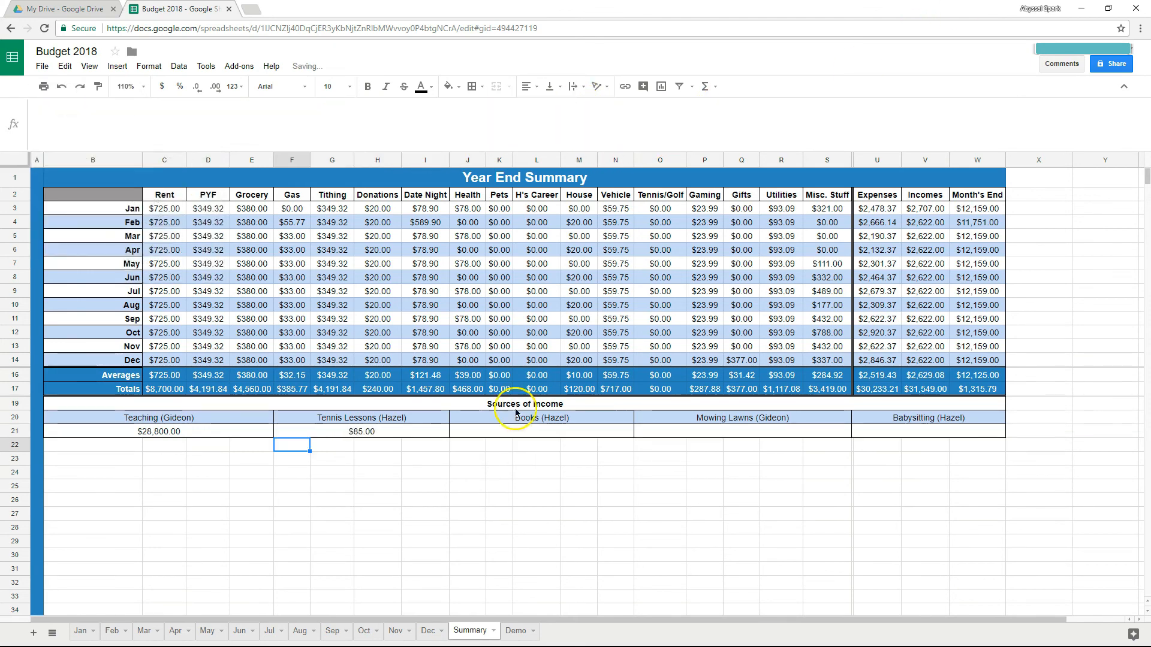
Step: Check the Tennis Lessons formula on the Summary sheet against the income entries on the Jan sheet
left_click(361, 432)
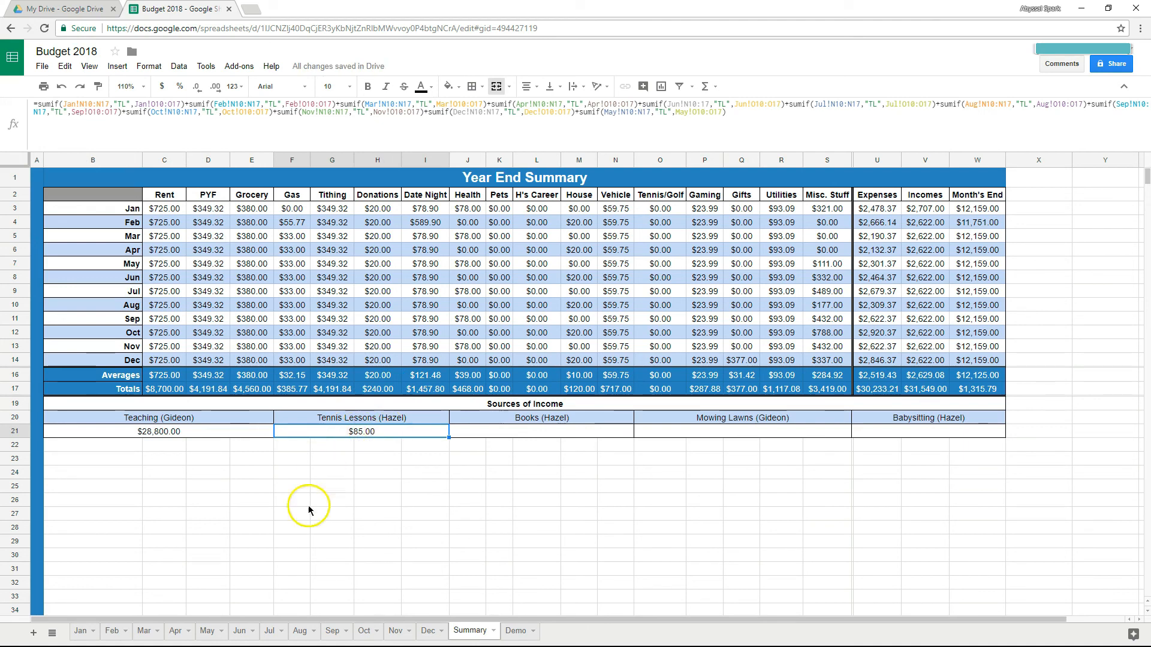
left_click(82, 631)
left_click(469, 630)
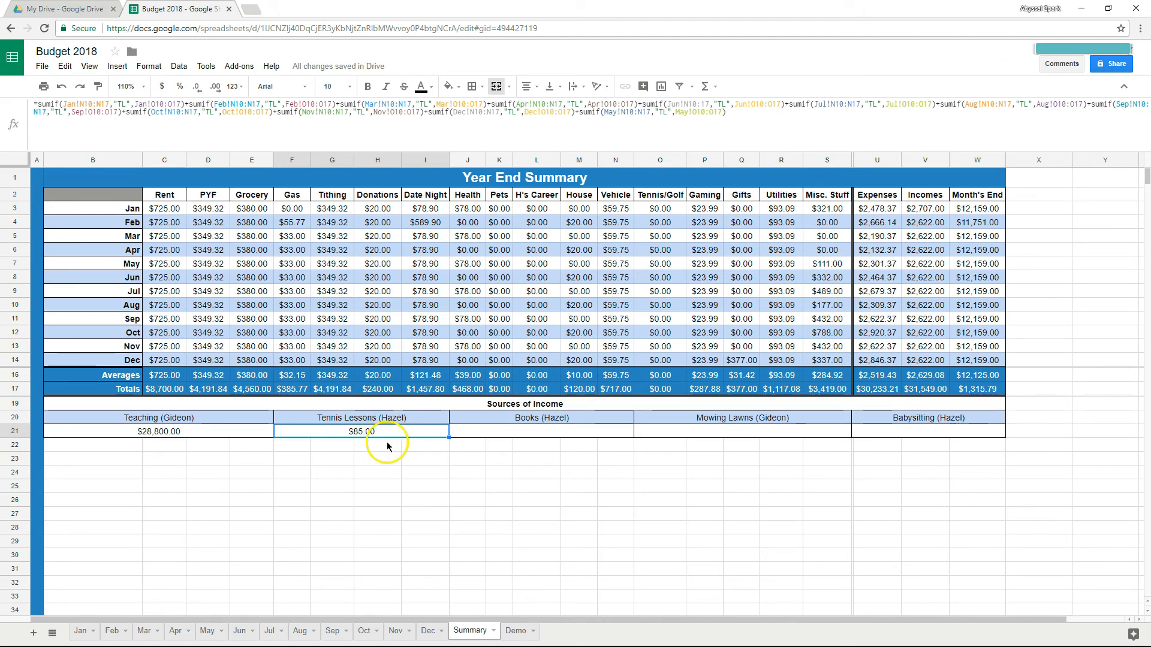
left_click(542, 434)
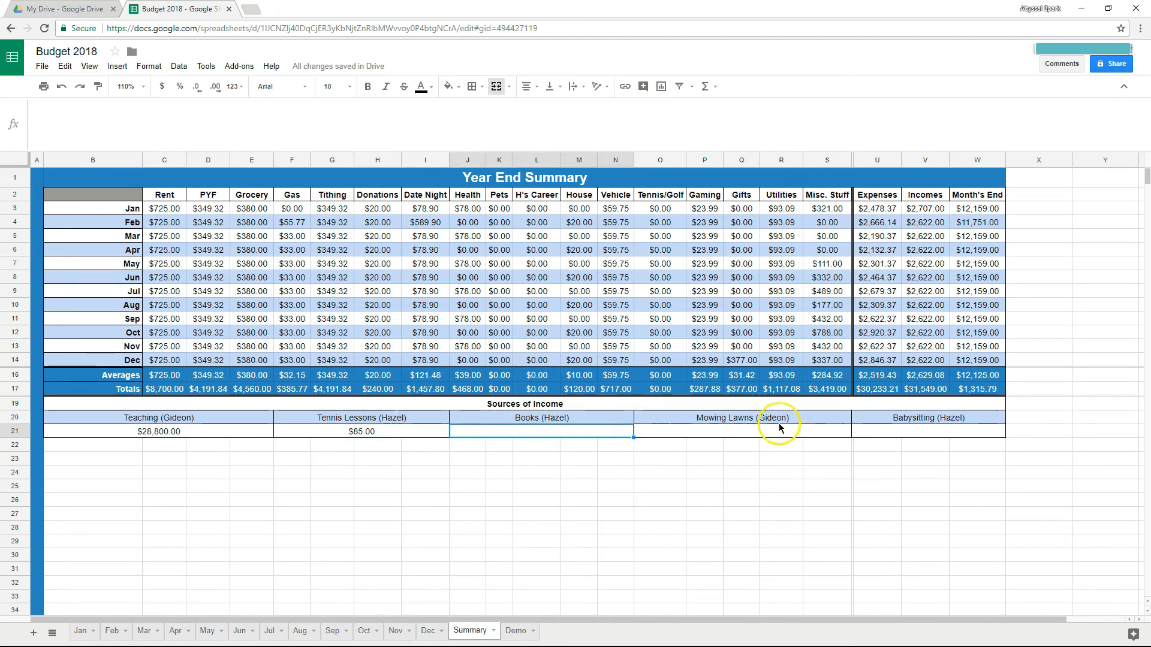
left_click(758, 435)
left_click(924, 429)
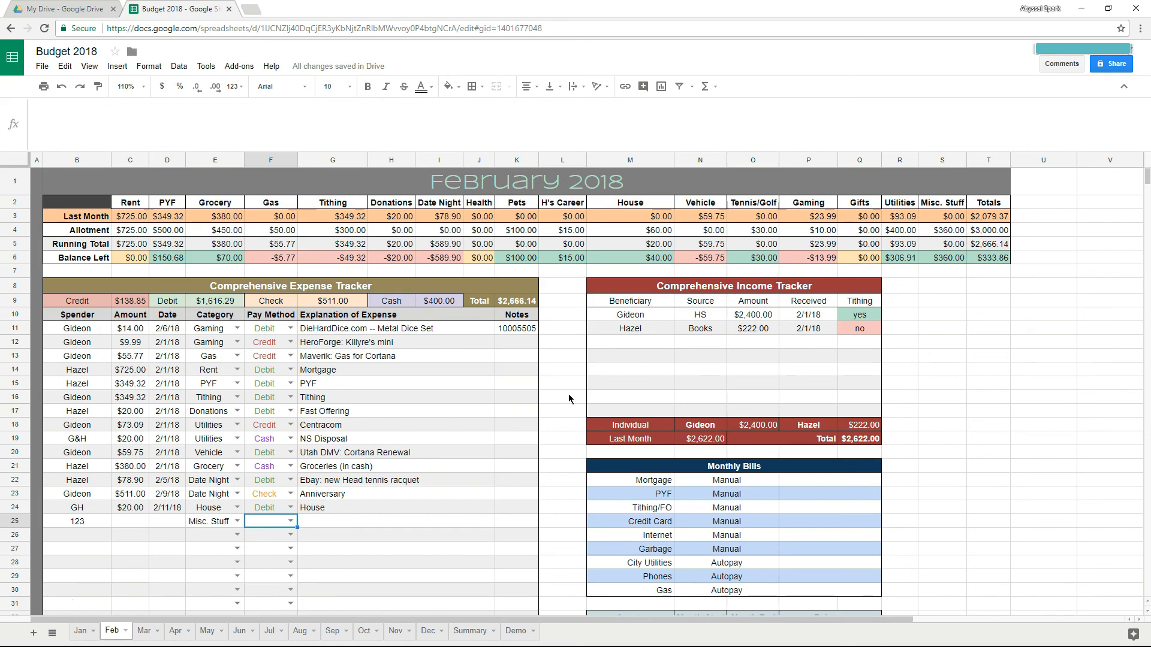
left_click(476, 631)
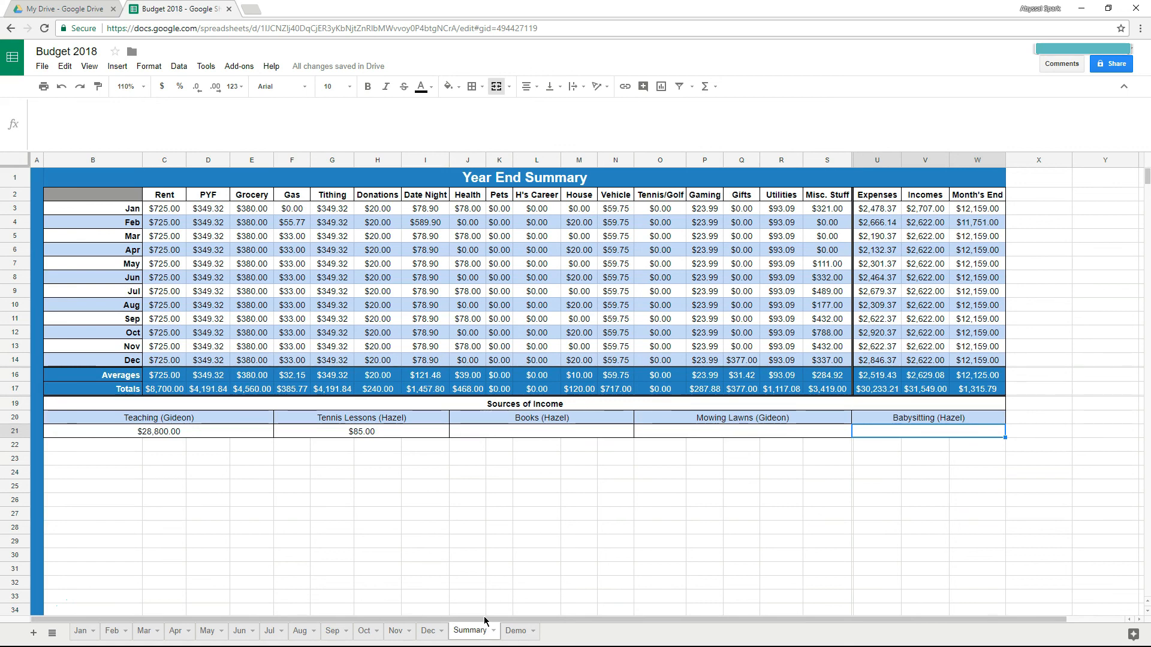
left_click(519, 555)
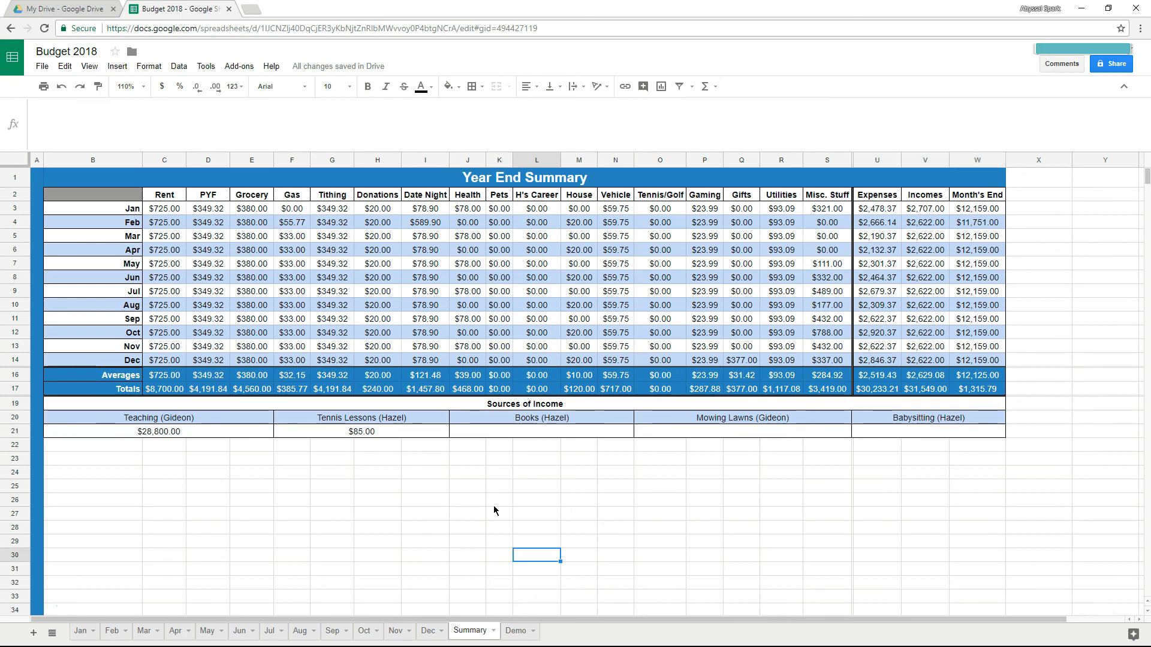
left_click(112, 630)
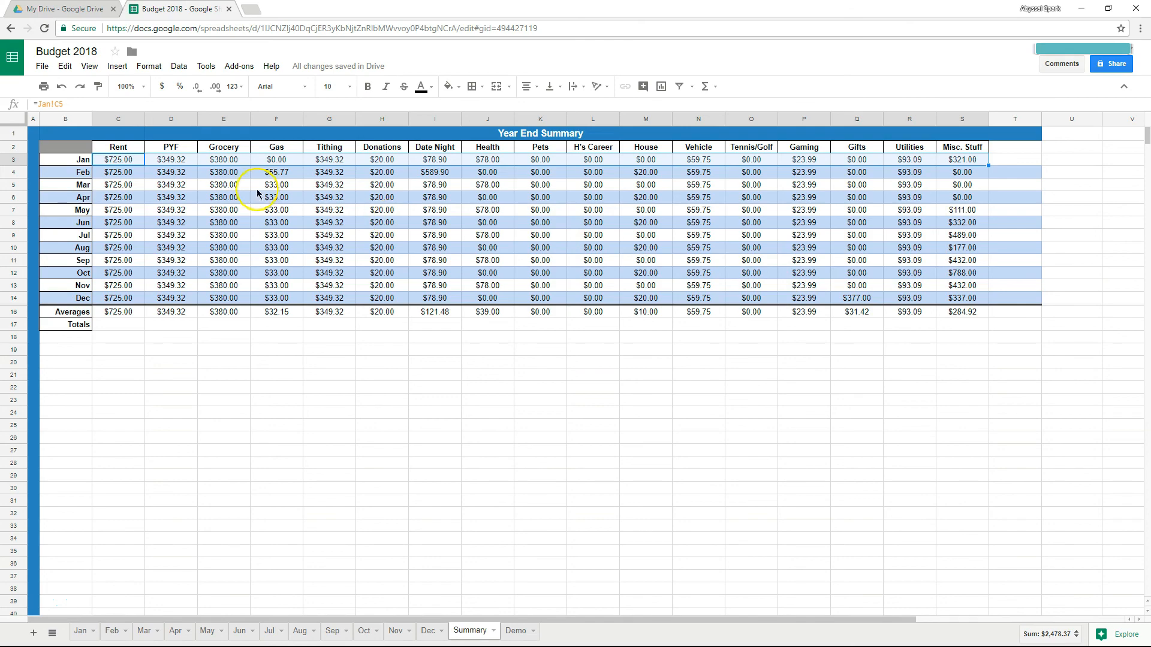
left_click(174, 160)
left_click(213, 159)
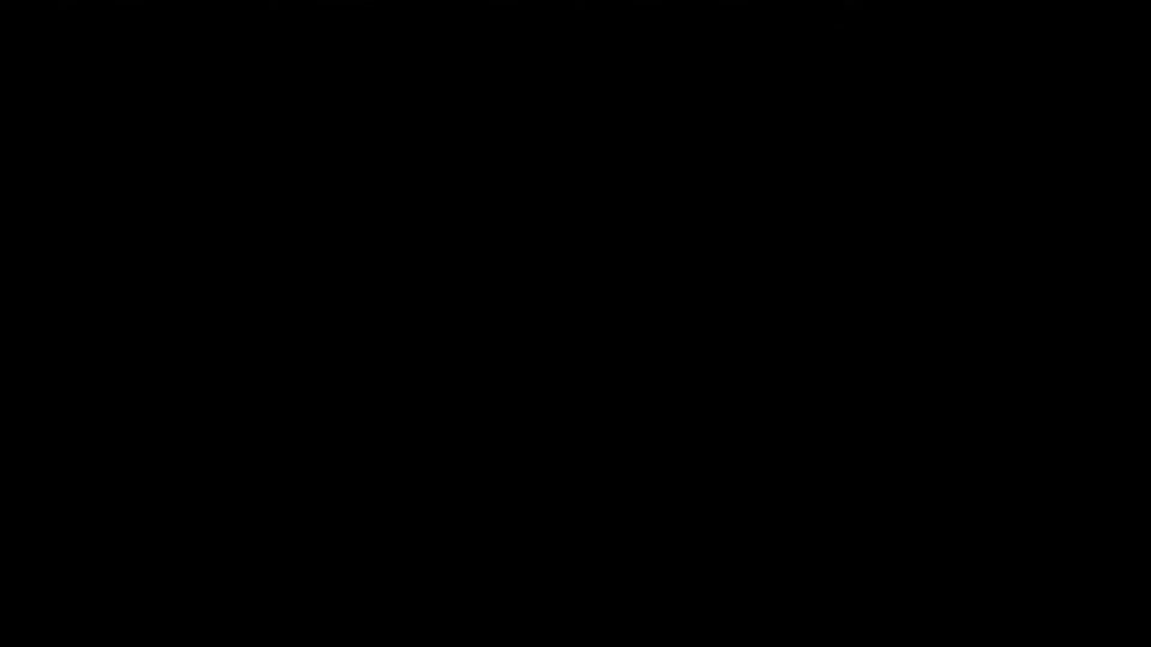